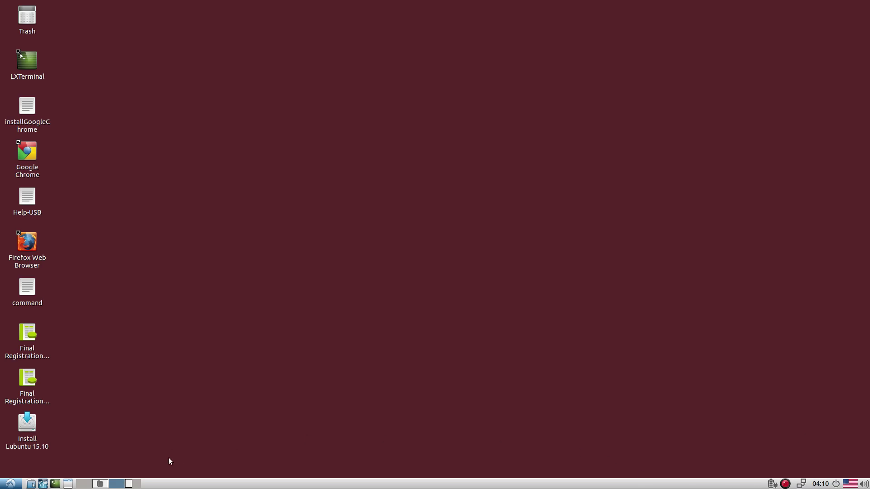
Open the icoFoam solver folder under OpenFOAM/OpenFOAM-3.0.x/applications/solvers/incompressible in a maximized file manager window
left_click(31, 483)
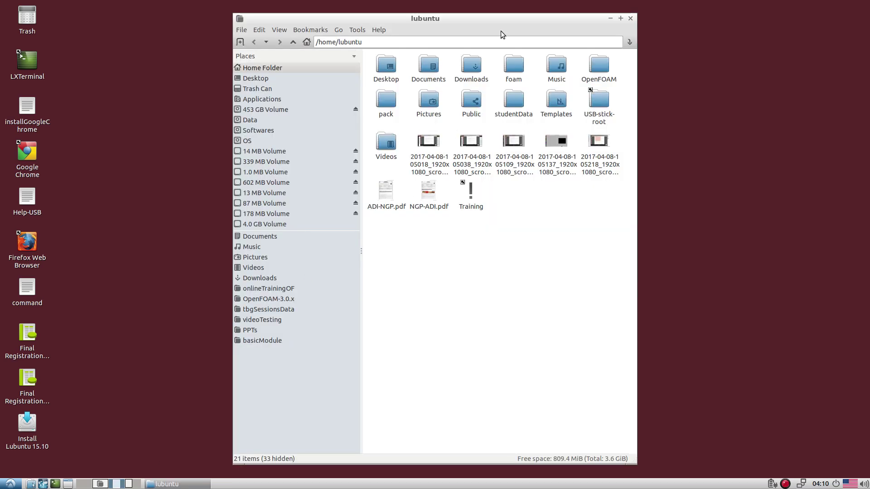
double_click(486, 19)
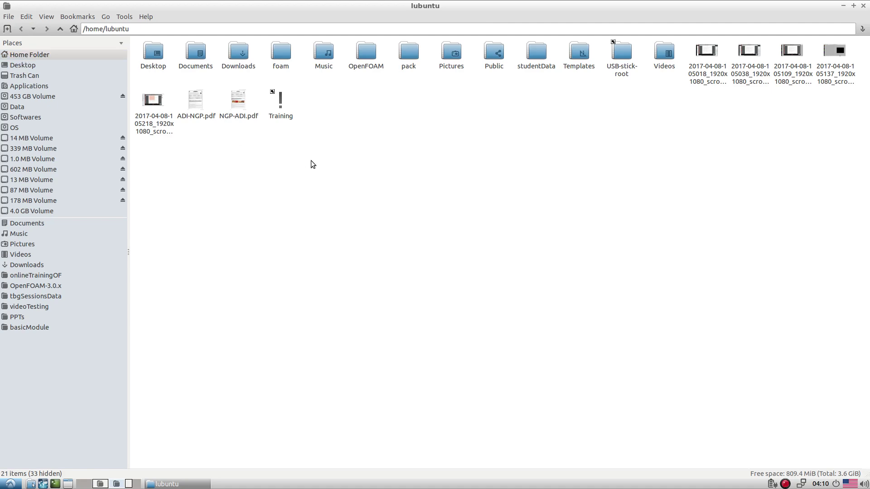
double_click(366, 54)
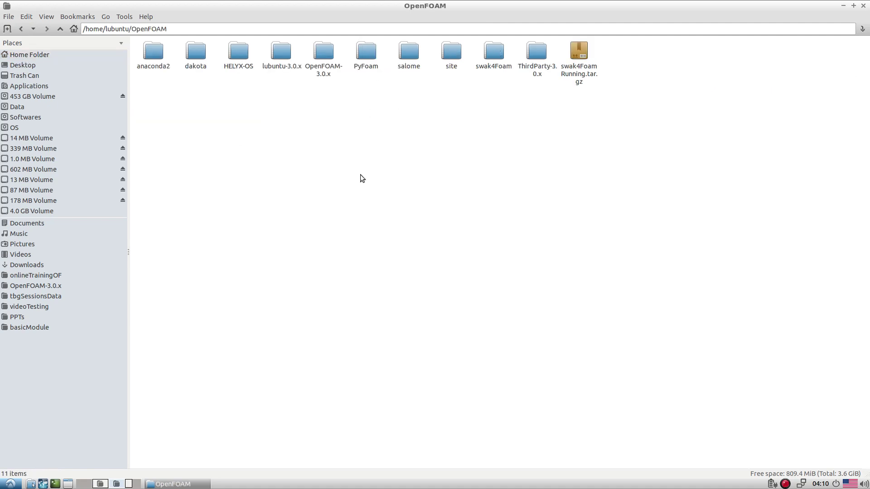
double_click(323, 68)
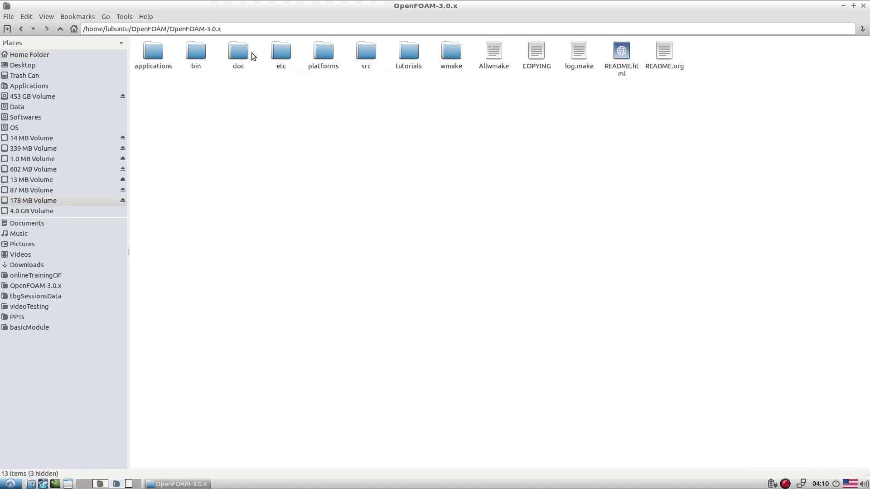
double_click(142, 58)
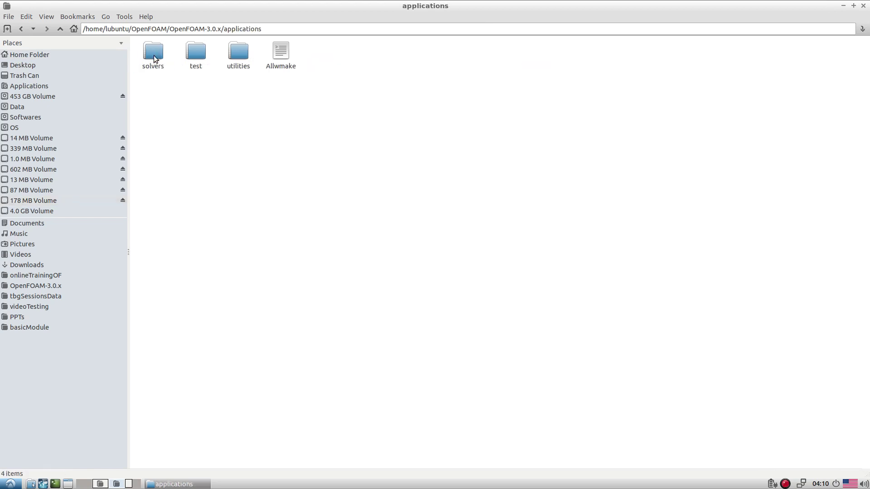
double_click(153, 57)
double_click(488, 69)
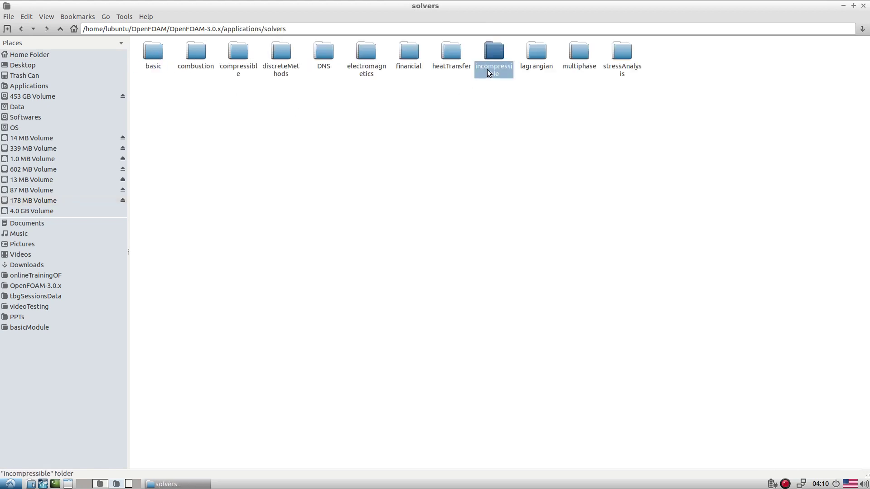
double_click(239, 54)
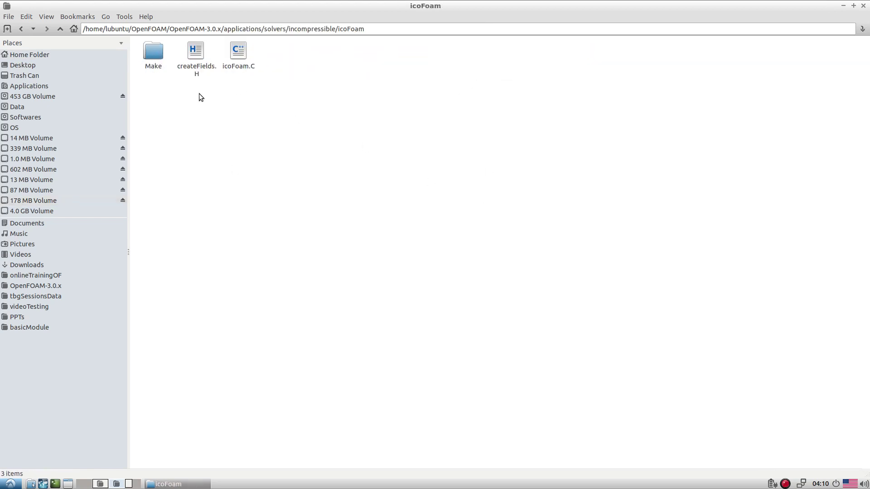
Open icoFoam.C in Geany and highlight the solver's description on line 28
right_click(243, 62)
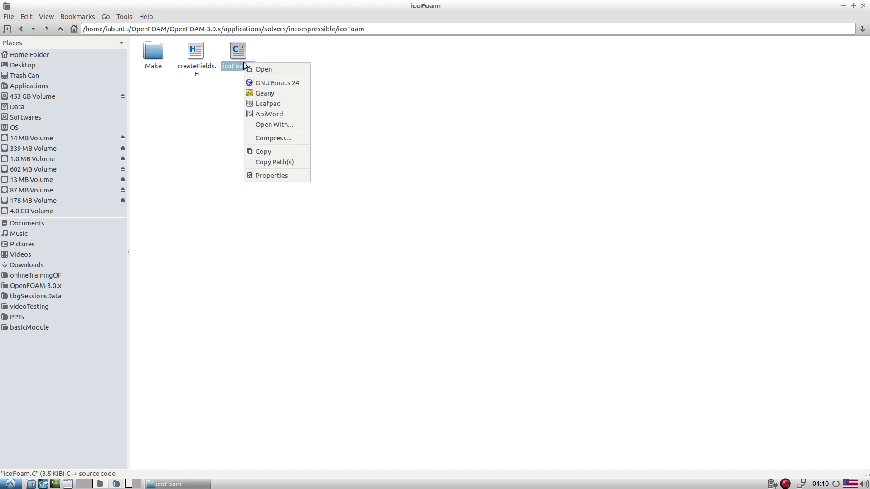
left_click(284, 95)
scroll(461, 232, "down", 1)
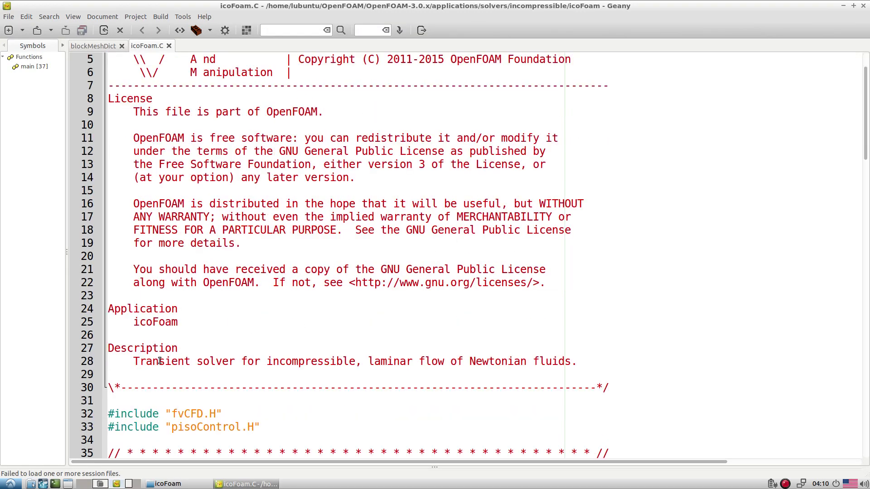
left_click_drag(132, 360, 107, 361)
left_click(589, 364)
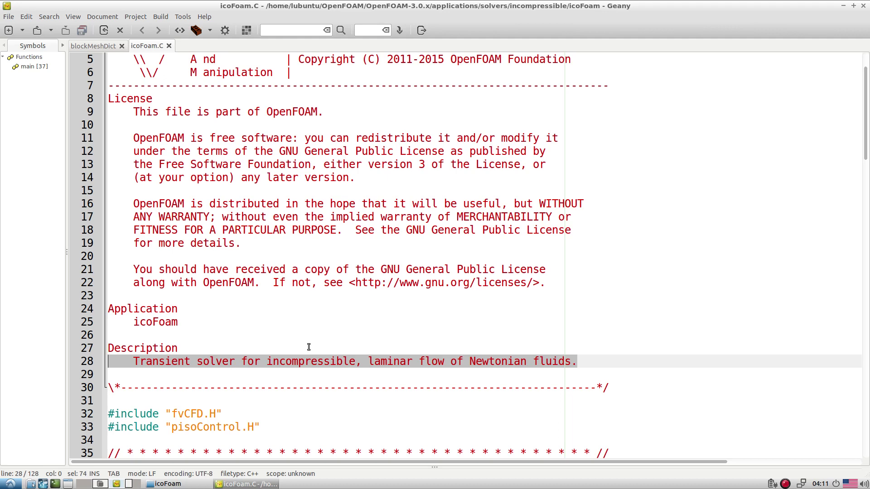
Look over the header and include lines of icoFoam.C and close the editor
left_click(312, 305)
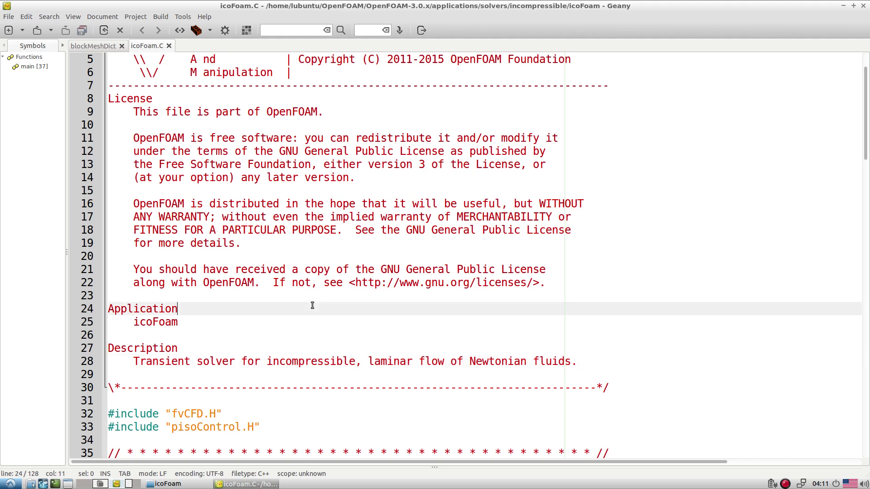
scroll(312, 305, "down", 2)
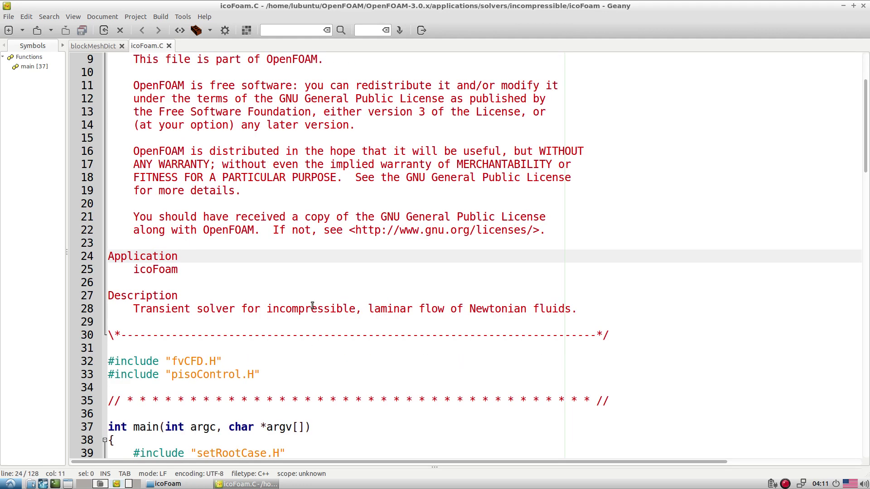
scroll(312, 306, "up", 2)
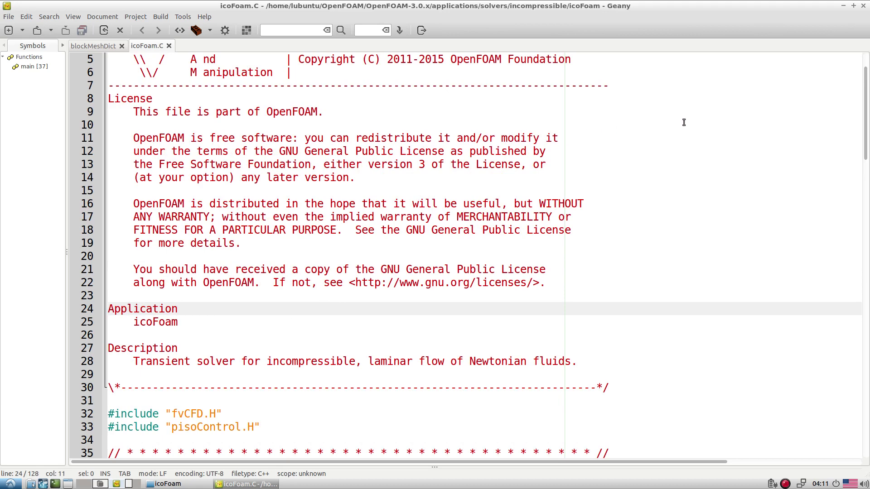
left_click(862, 5)
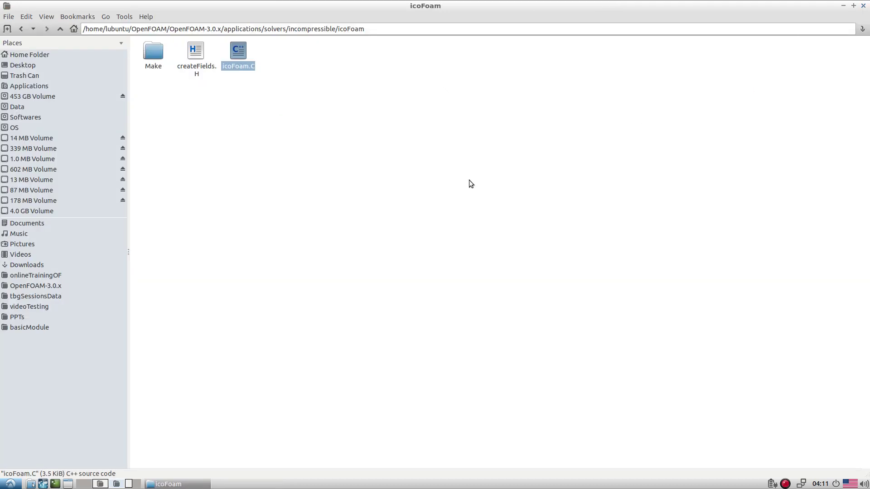
Open README.FIRST from the basicTutorial02 folder of the bookmarked basicModule directory in Geany
left_click(18, 327)
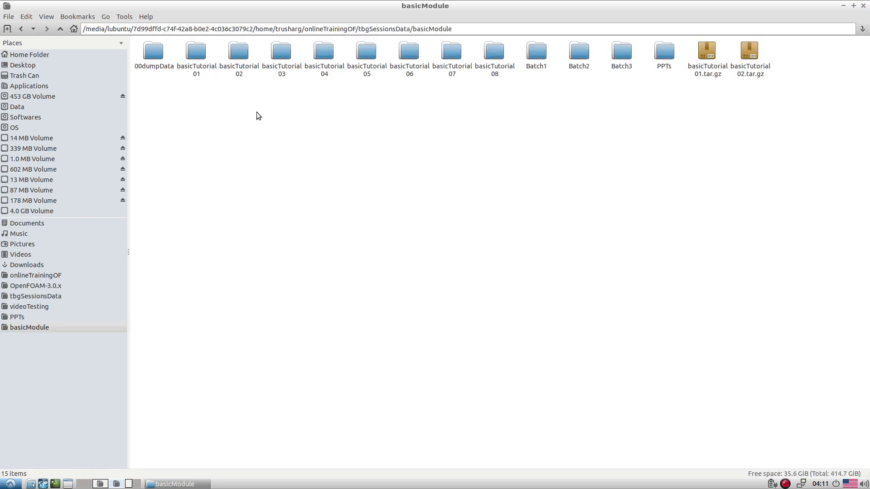
left_click(755, 77)
left_click(287, 169)
double_click(245, 71)
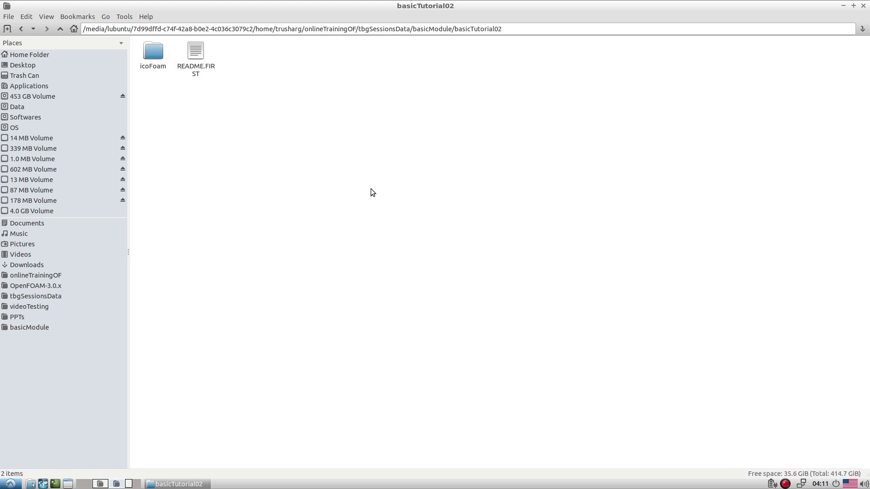
right_click(206, 71)
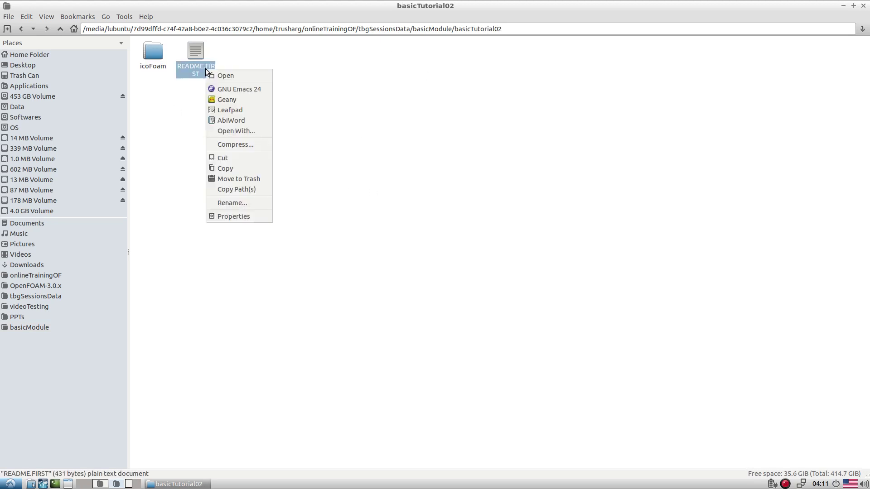
left_click(221, 100)
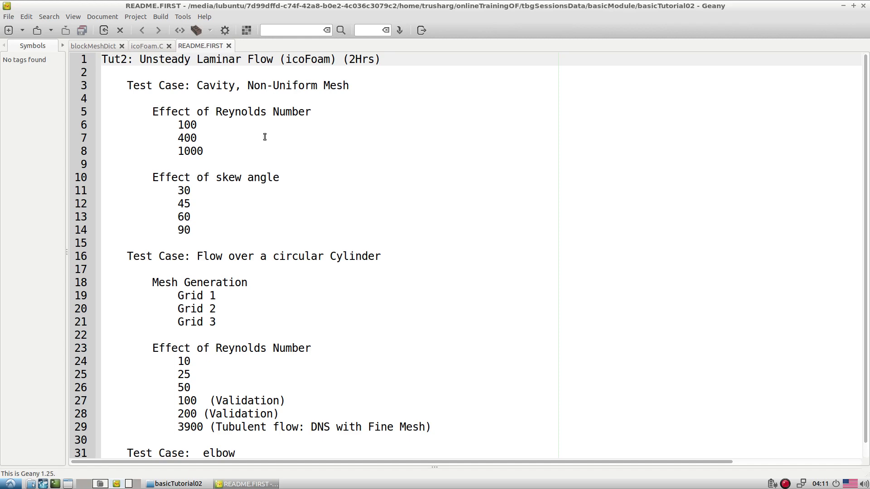
Highlight the icoFoam solver name, the Cavity test case and its Reynolds numbers 100, 400 and 1000
left_click_drag(286, 59, 330, 59)
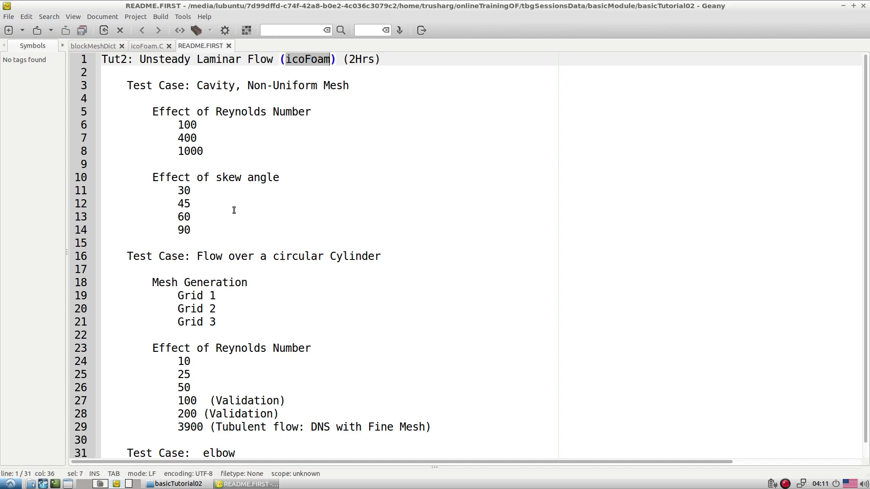
left_click_drag(197, 85, 233, 79)
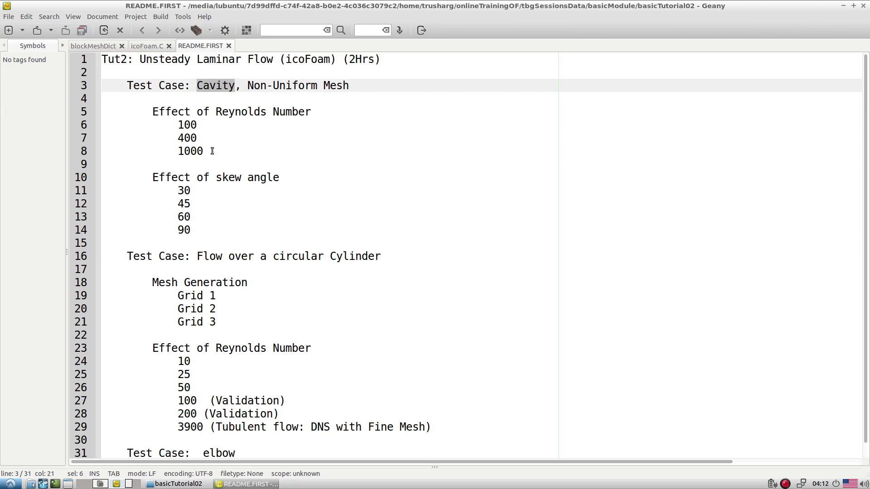
mouse_move(213, 151)
left_mouse_down()
mouse_move(176, 127)
mouse_move(201, 124)
mouse_move(214, 150)
left_mouse_up()
left_click(169, 154)
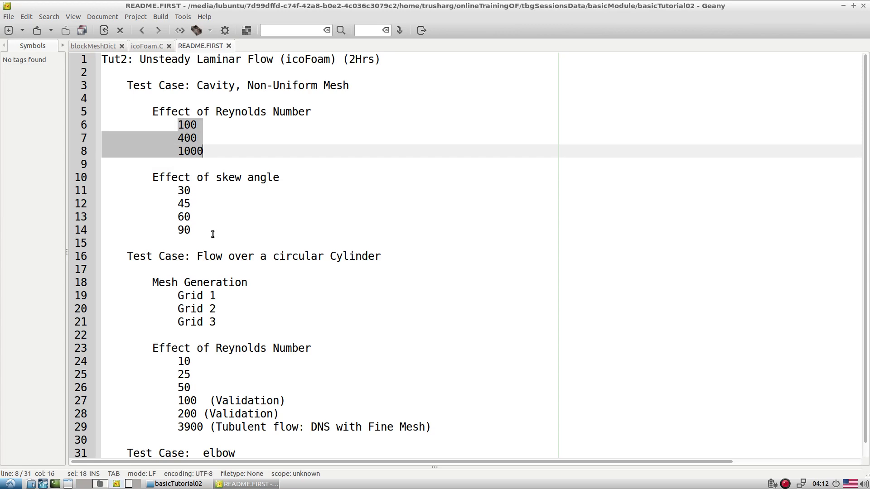
Highlight the cavity case's skew angles 30 to 90, and then only 30, 45 and 60
left_click(221, 194)
left_click_drag(179, 190, 195, 233)
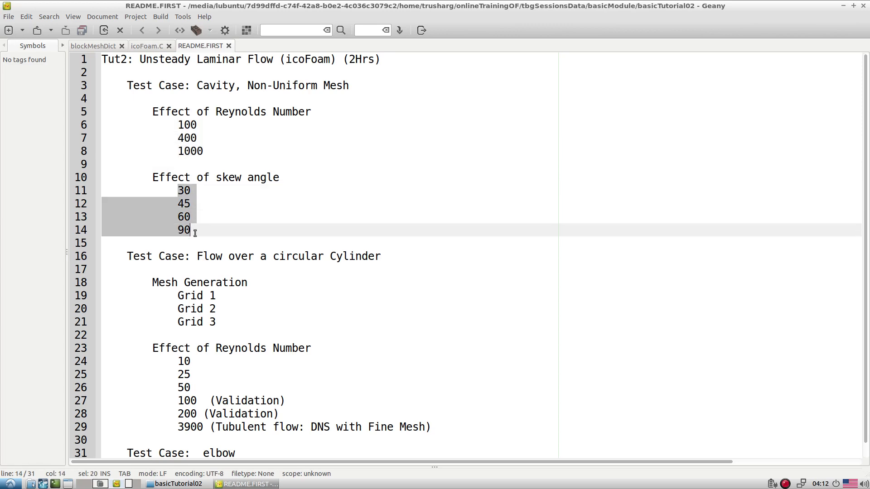
left_click(193, 234)
double_click(185, 232)
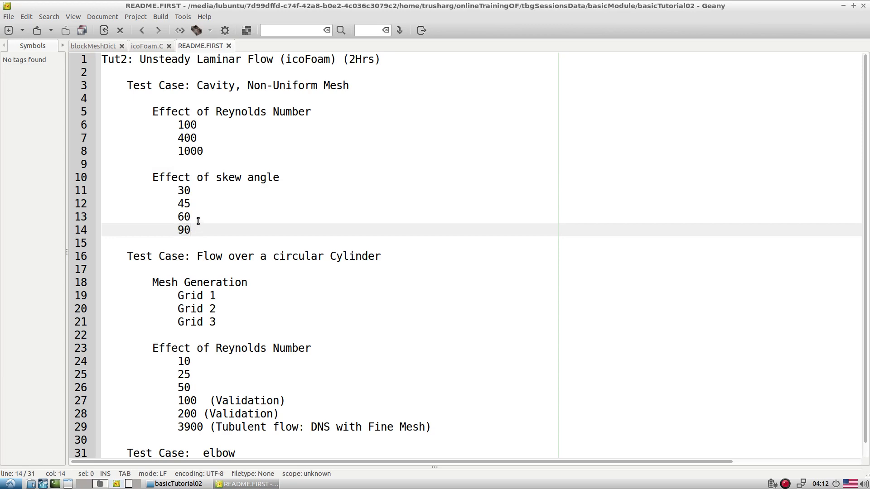
left_click_drag(193, 217, 177, 192)
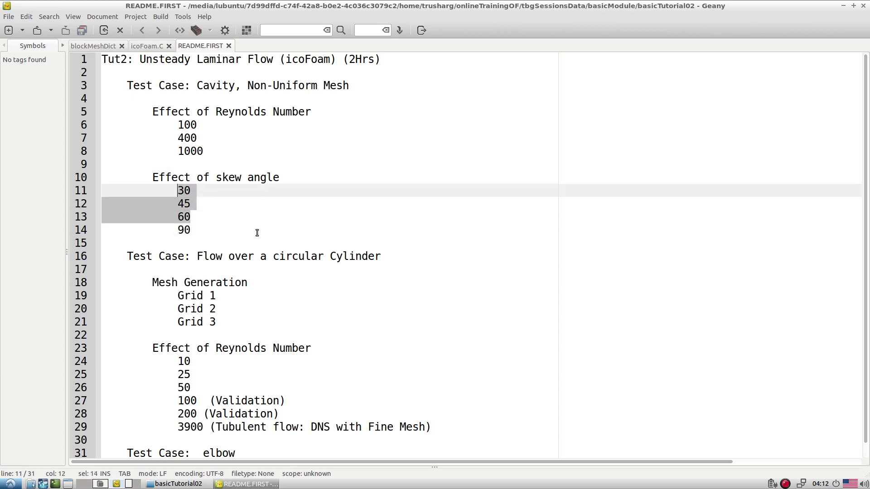
Review the cavity case's Reynolds numbers again together with the skew angles 30, 45 and 60
left_click_drag(204, 151, 179, 125)
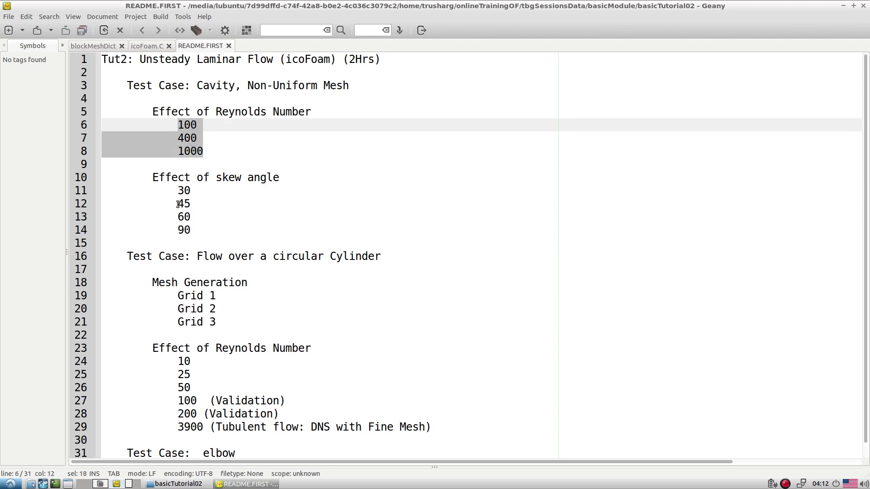
mouse_move(197, 216)
left_mouse_down()
mouse_move(175, 191)
mouse_move(195, 217)
left_mouse_up()
left_click(221, 207)
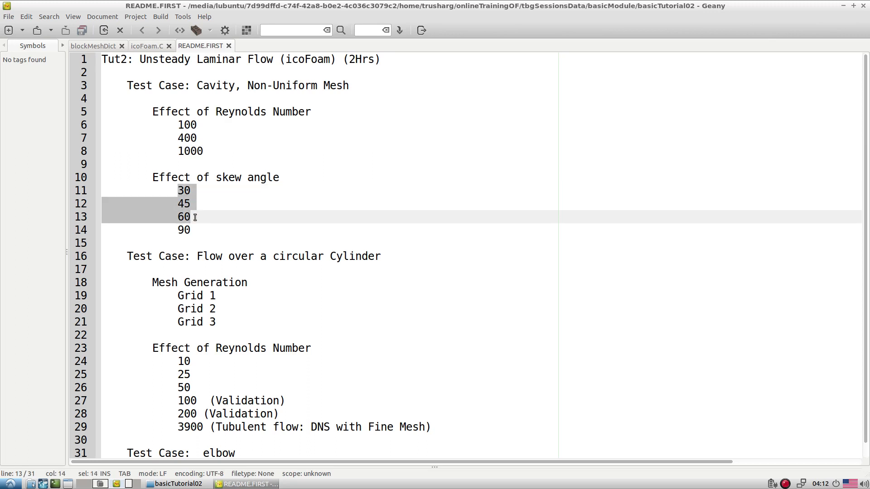
left_click(237, 218)
scroll(242, 220, "down", 1)
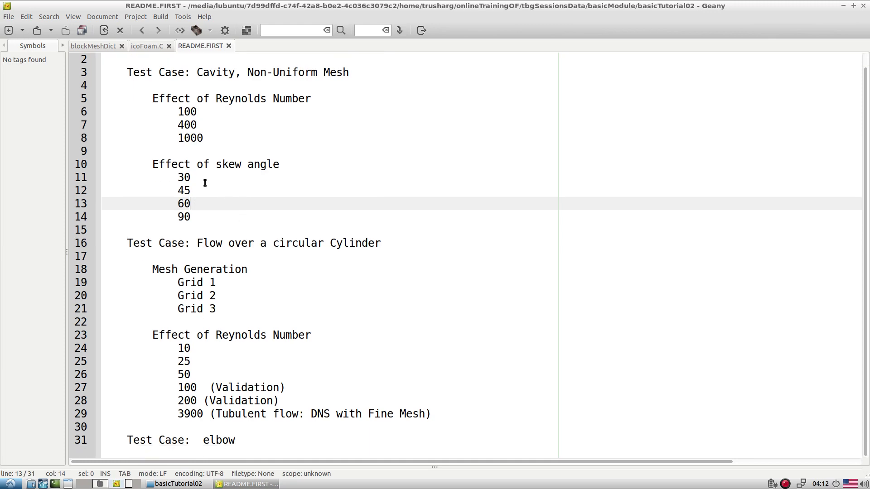
left_click_drag(178, 177, 202, 198)
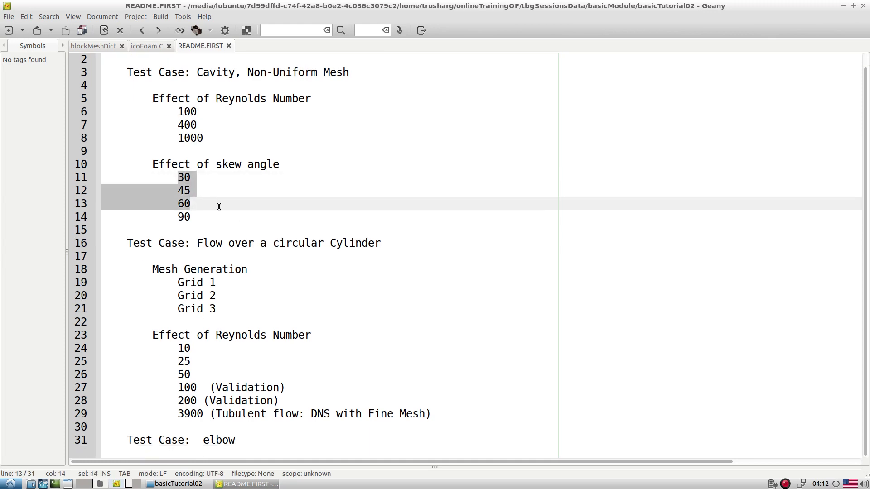
left_click(207, 232)
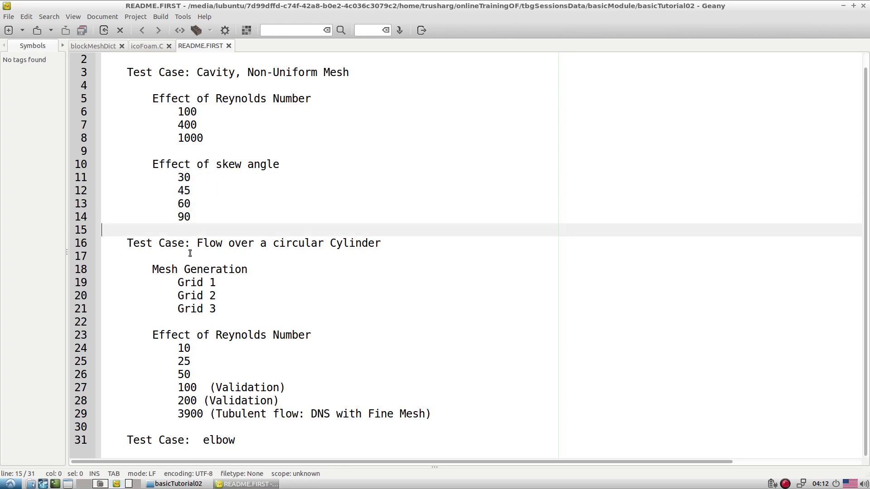
Highlight the "Flow over a circular Cylinder" test case and its mesh generation entries Grid 1 to Grid 3
left_click_drag(197, 243, 382, 243)
left_click(381, 270)
left_click(261, 272)
left_click(361, 286)
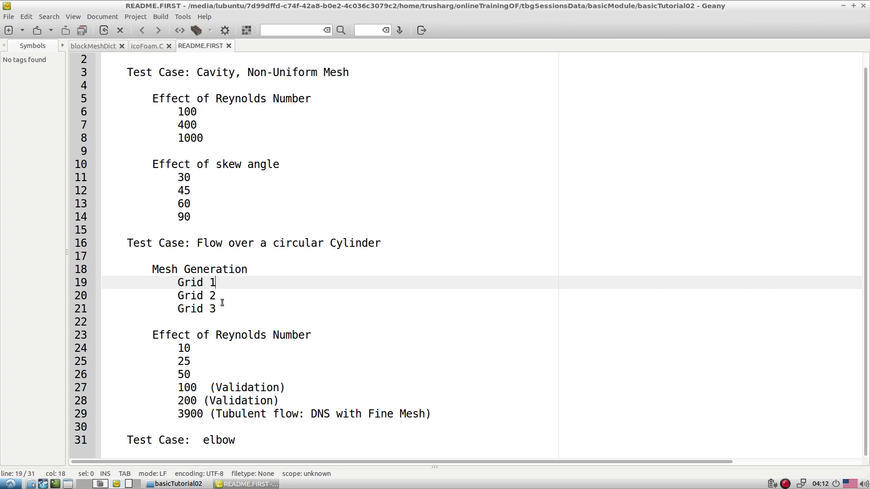
left_click(257, 271)
left_click_drag(257, 270, 258, 306)
left_click(253, 307)
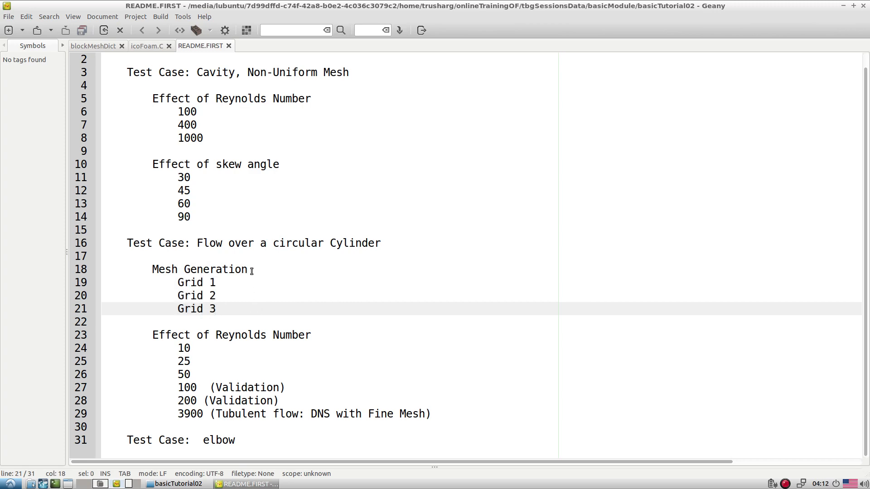
left_click_drag(254, 270, 263, 310)
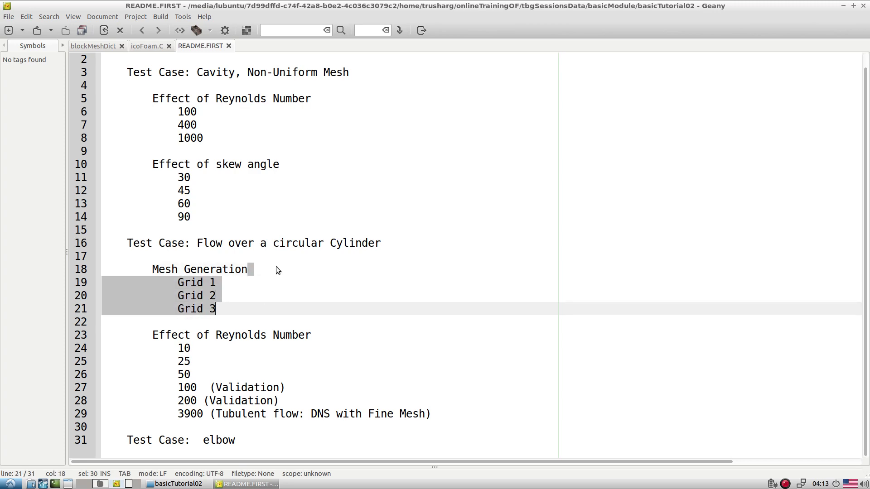
Highlight the cylinder case's Reynolds numbers 10 to 3900 and the "Tubulent flow" note beside 3900
left_click(208, 350)
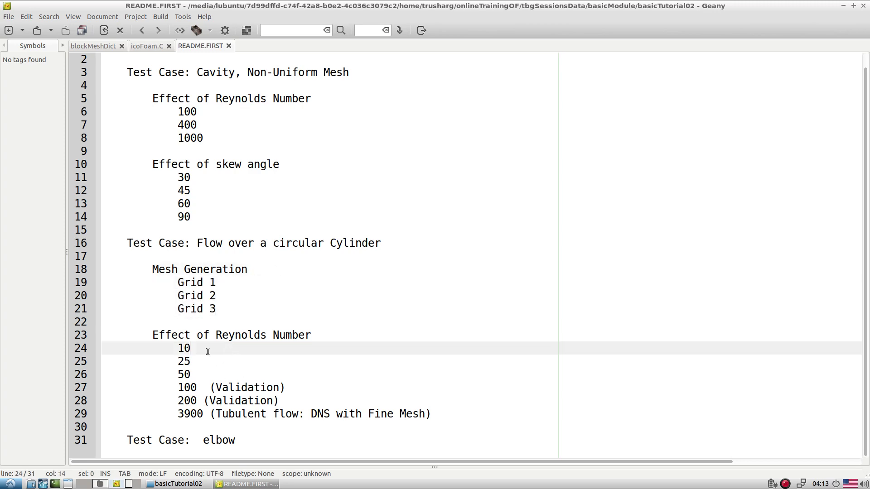
left_click_drag(176, 348, 201, 412)
left_click(304, 349)
double_click(187, 413)
left_click(237, 364)
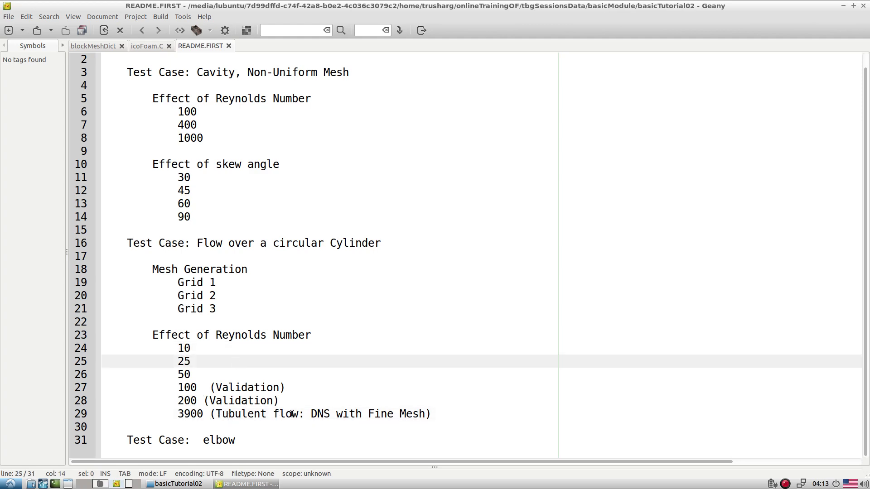
left_click_drag(299, 414, 211, 414)
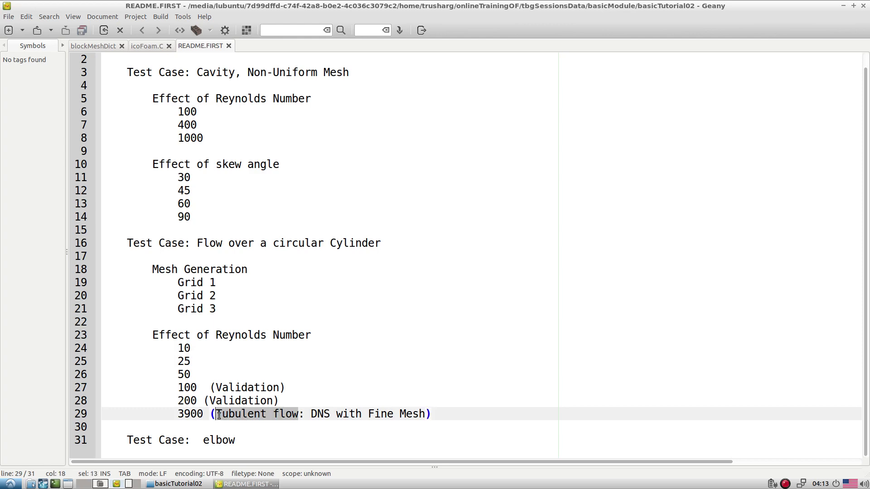
Highlight the cylinder case's Reynolds number 3900 with its "DNS" note, and the "elbow" test case at the end
left_click(300, 426)
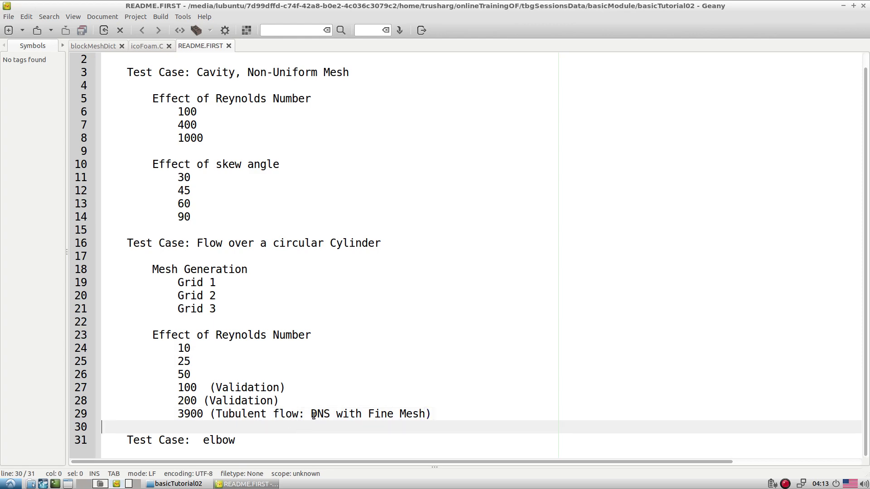
scroll(293, 292, "up", 1)
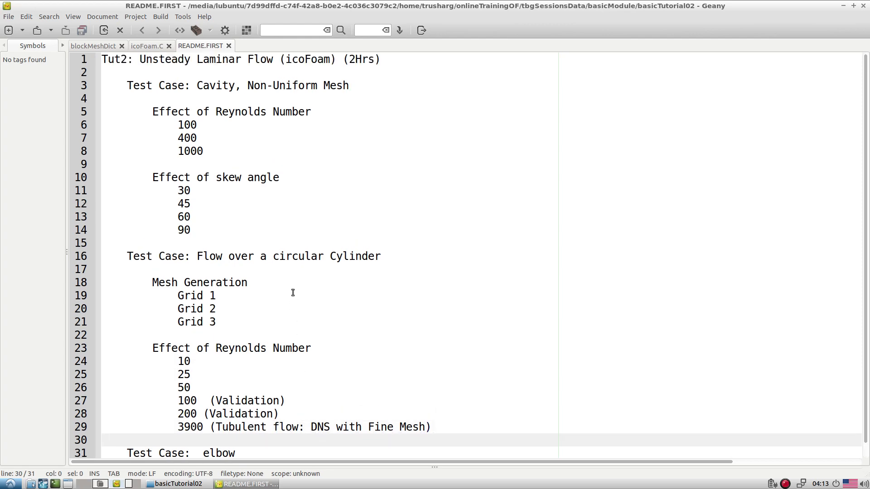
scroll(309, 271, "down", 1)
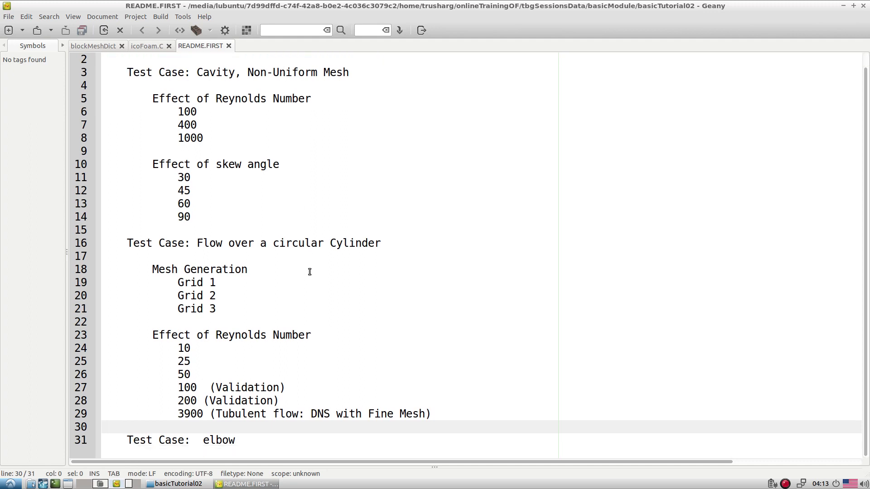
double_click(192, 414)
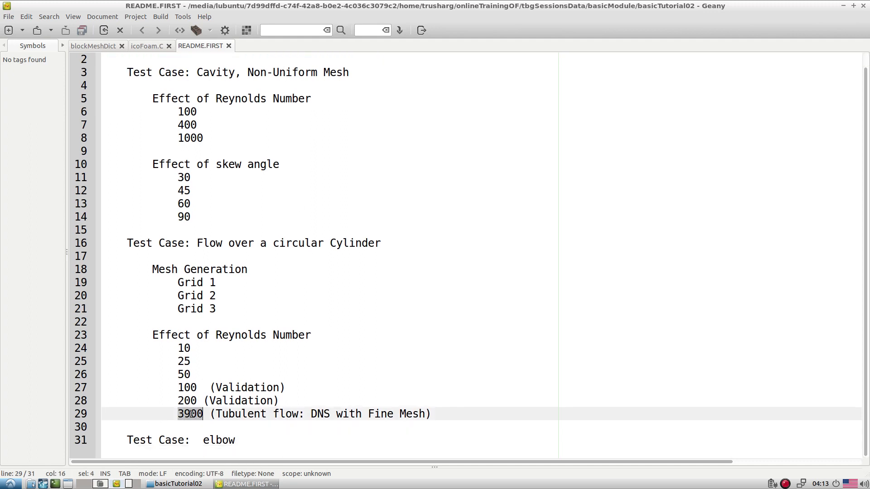
left_click_drag(311, 414, 328, 413)
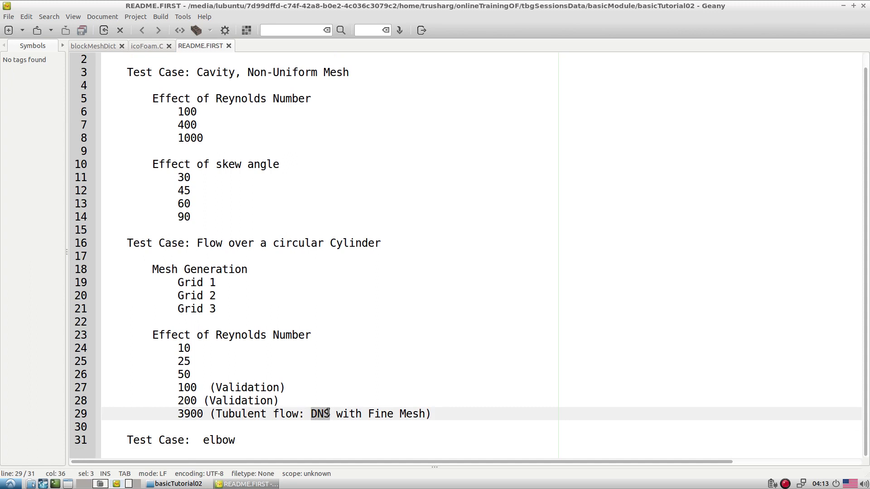
left_click(342, 367)
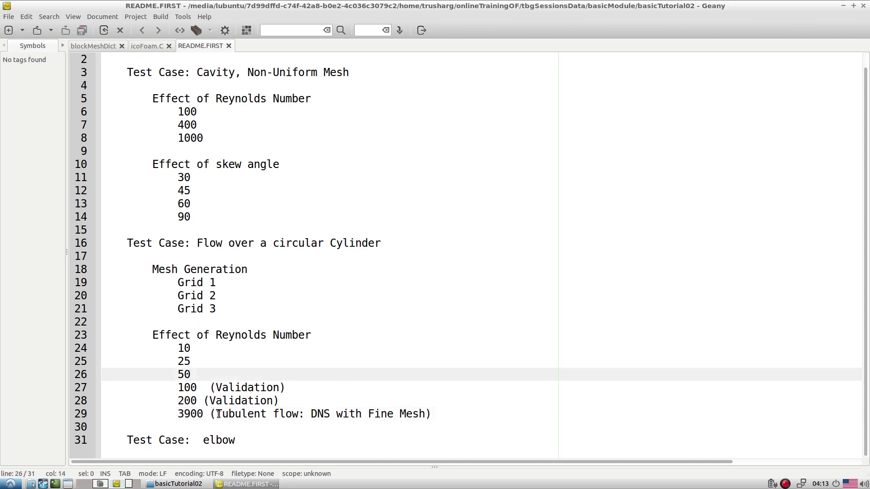
double_click(199, 415)
left_click(359, 366)
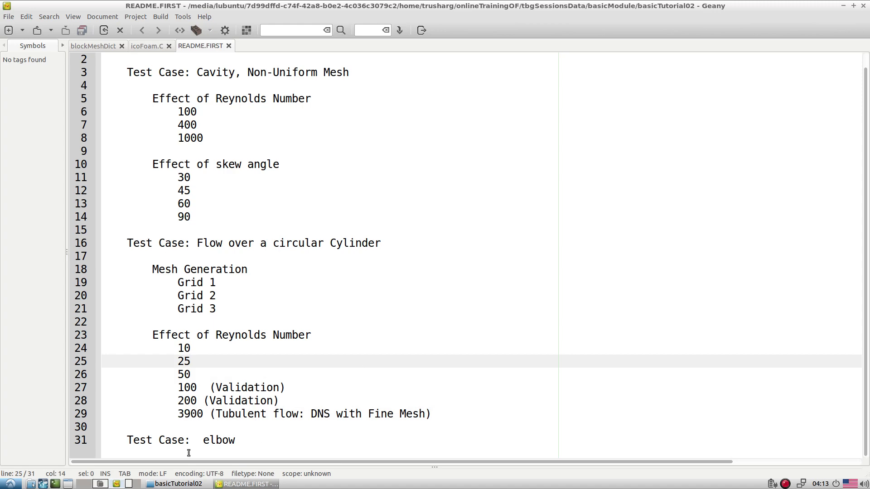
double_click(203, 440)
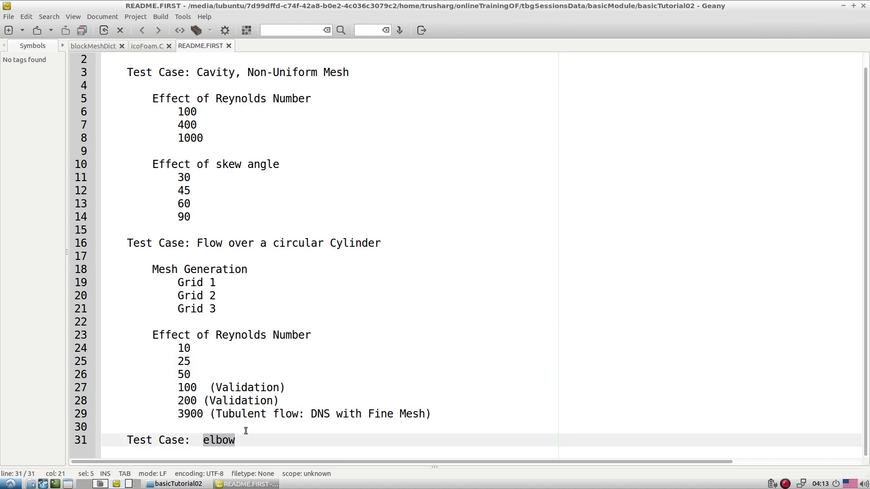
left_click(382, 381)
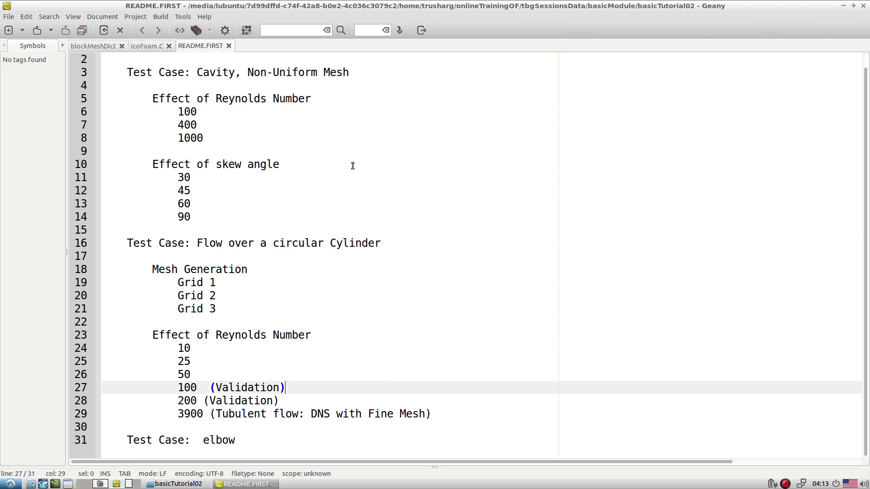
Close the README.FIRST, icoFoam.C and blockMeshDict files along with the text editor
left_click(229, 46)
left_click(168, 46)
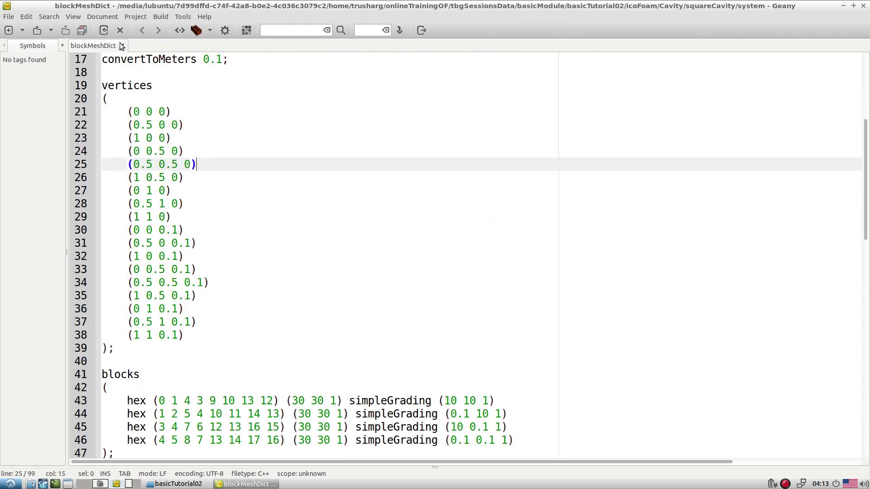
left_click(121, 47)
left_click(863, 6)
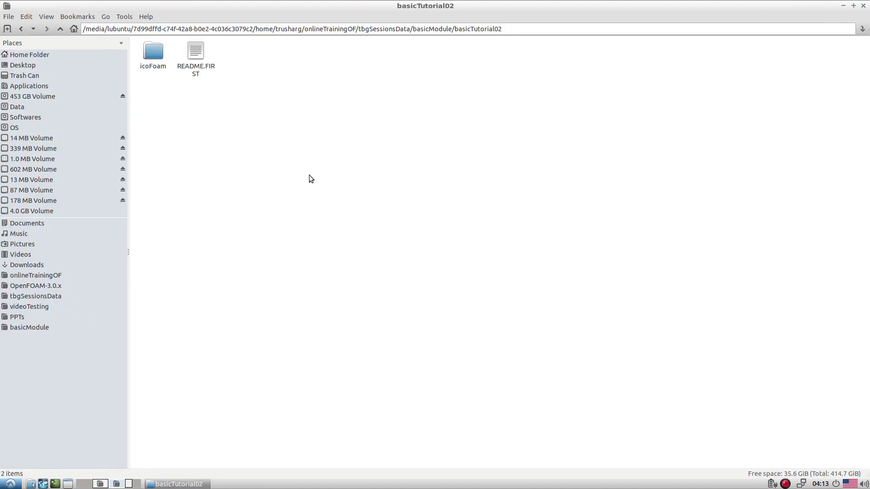
Browse to icoFoam/Cavity/squareCavity and open that case's README.FIRST in Geany
double_click(152, 64)
double_click(196, 59)
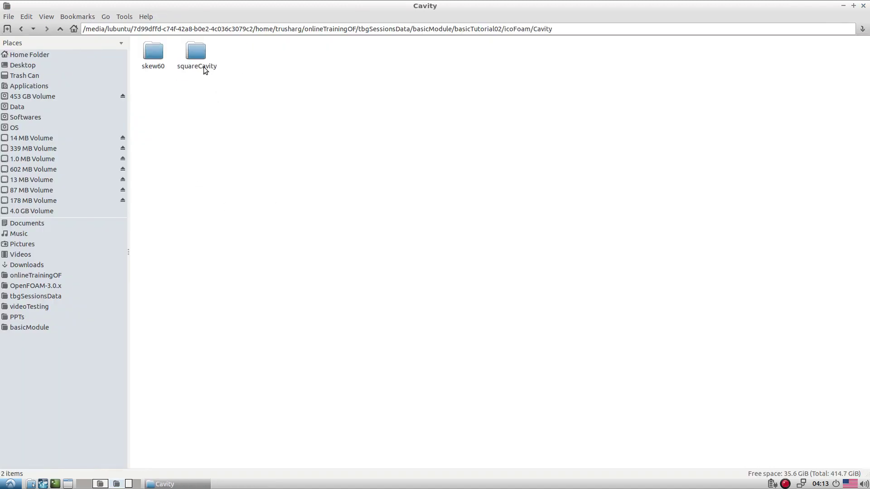
double_click(198, 68)
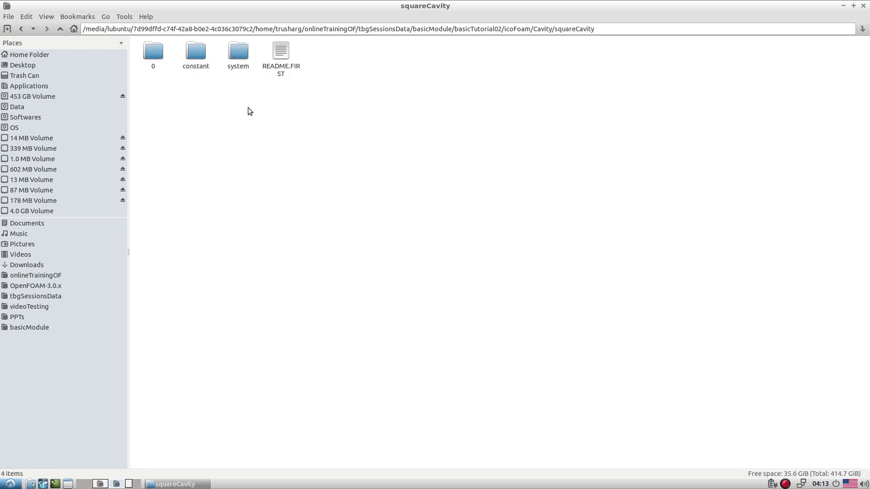
right_click(287, 55)
left_click(304, 86)
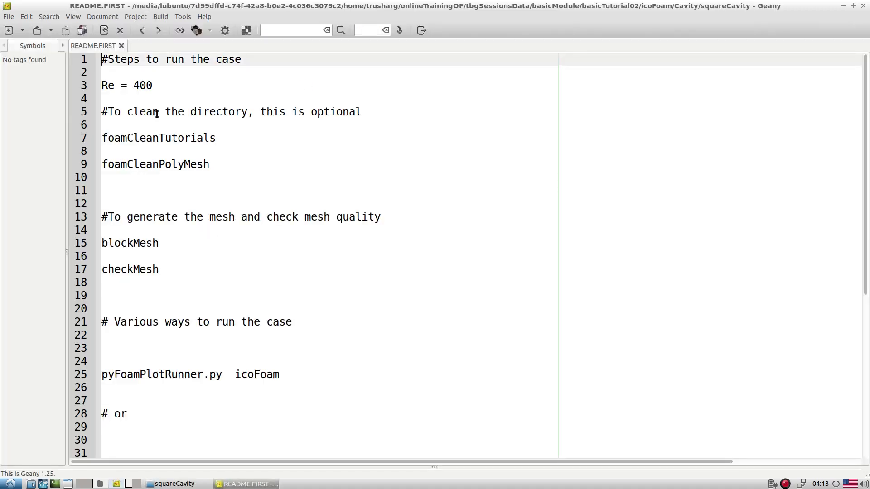
Highlight the case's Reynolds number line "Re = 400" in the README
left_click_drag(153, 86, 101, 85)
left_click(145, 87)
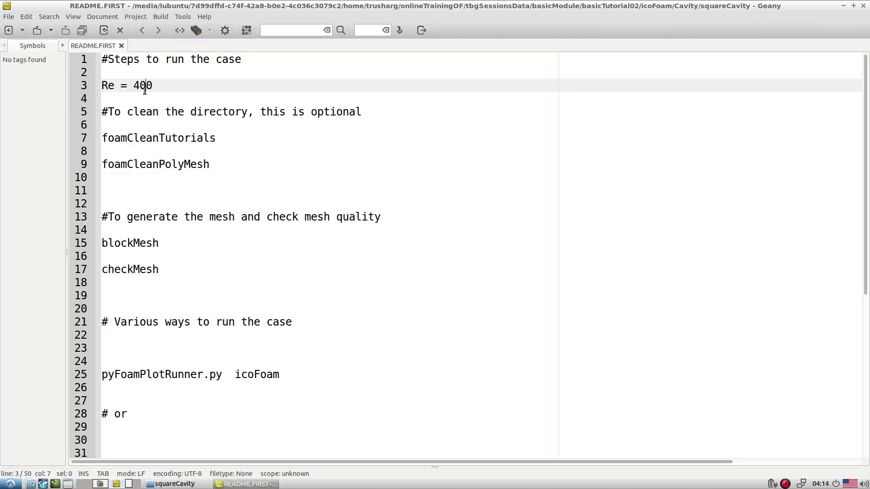
double_click(145, 88)
left_click(230, 137)
left_click_drag(161, 89, 94, 81)
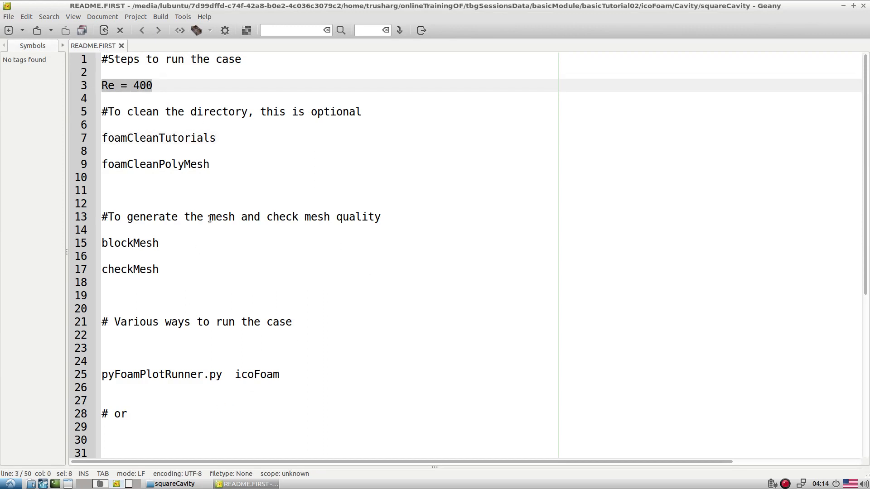
Return to the file manager and open blockMeshDict from the squareCavity system folder in Geany
left_click(181, 484)
left_click(233, 316)
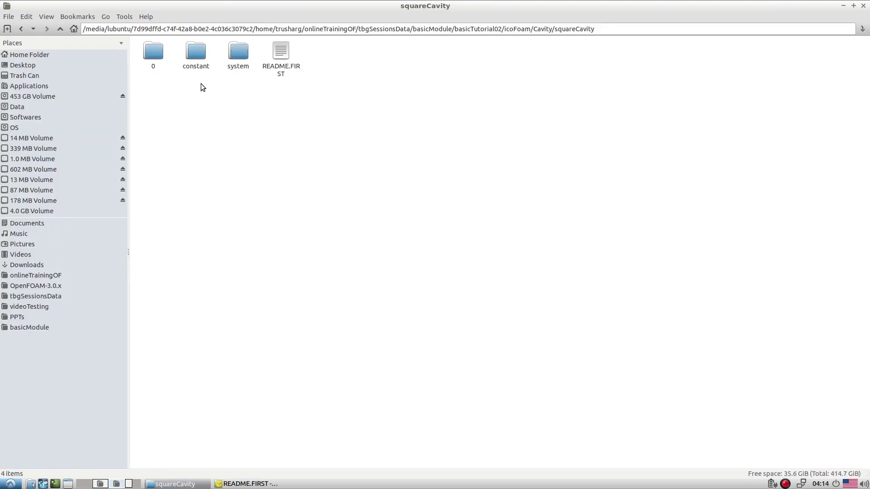
double_click(242, 64)
right_click(142, 67)
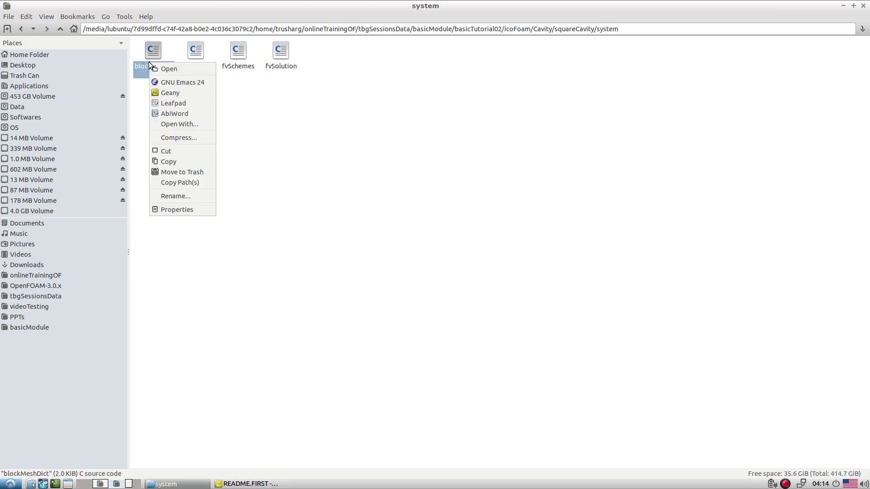
left_click(170, 95)
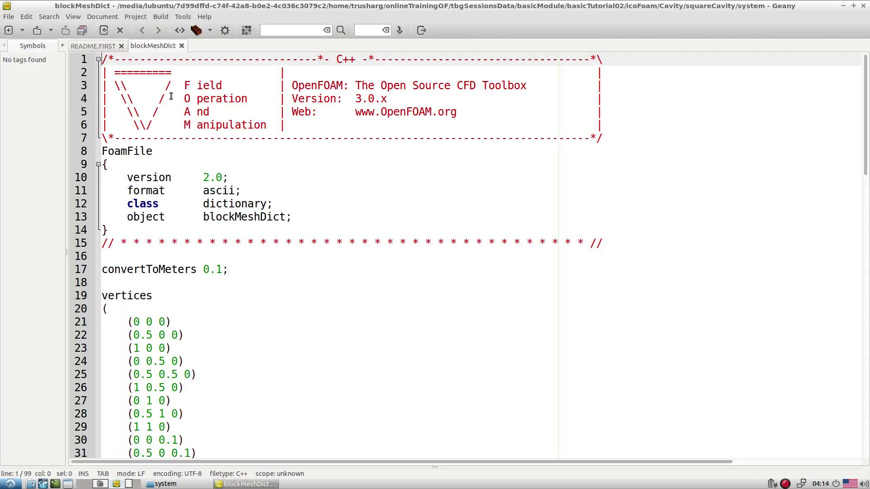
Set the cell counts of the first hex block in the blocks section to 50 50 1
scroll(296, 306, "down", 4)
scroll(295, 306, "down", 5)
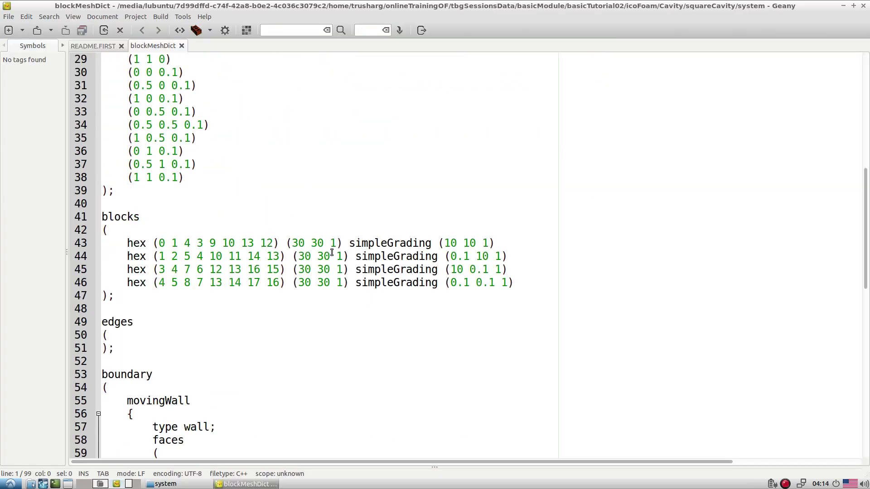
left_click_drag(291, 243, 305, 243)
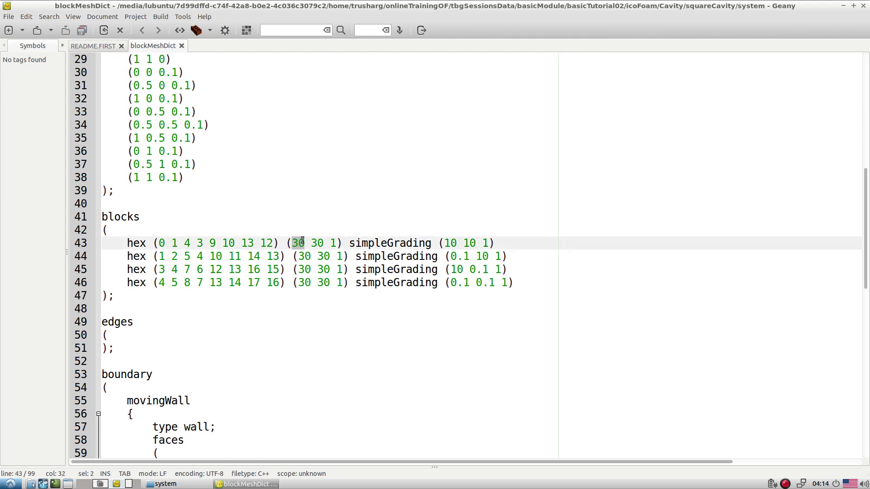
type("5")
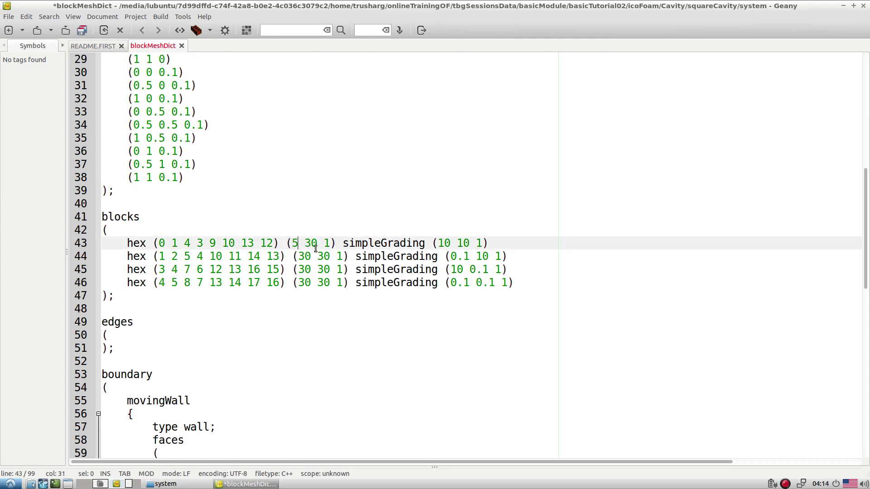
type("0")
key("shift+Right")
key("shift+Right")
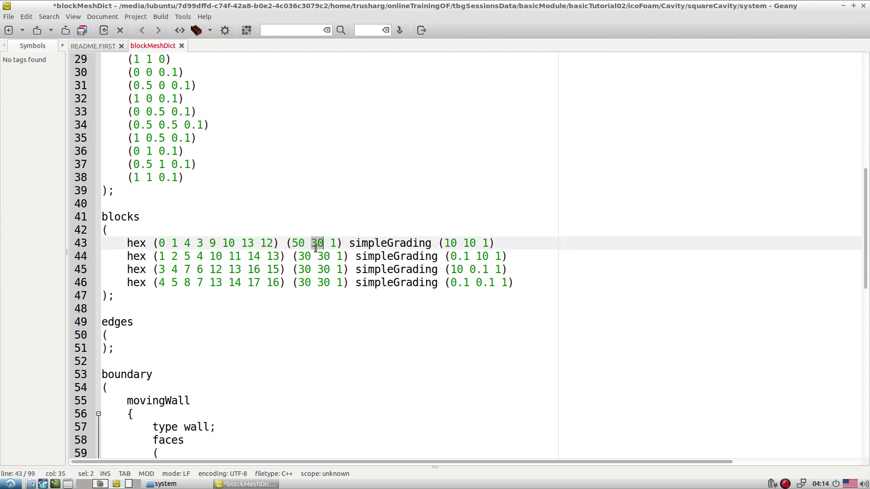
type("50")
Set the cell counts of the second and third hex blocks to 50 50 1
key("Down")
key("shift+Left")
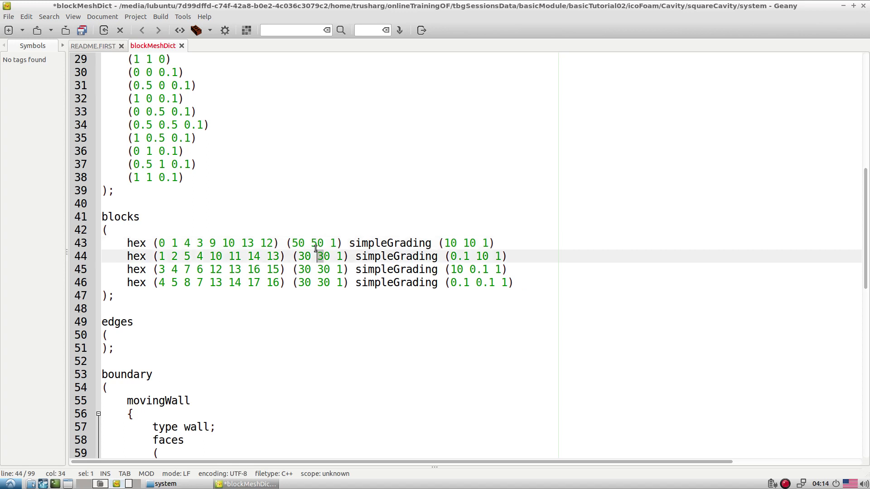
type("5")
key("shift+Left")
type("5")
key("Down")
key("shift+Left")
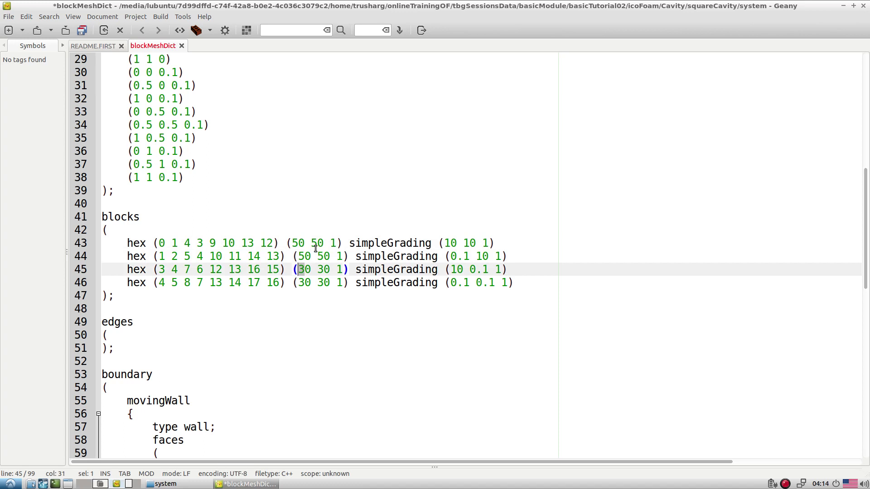
type("5")
key("shift+Right")
type("5")
Set the cell counts of the fourth hex block to 50 50 1
key("Down")
key("shift+Left")
type("5")
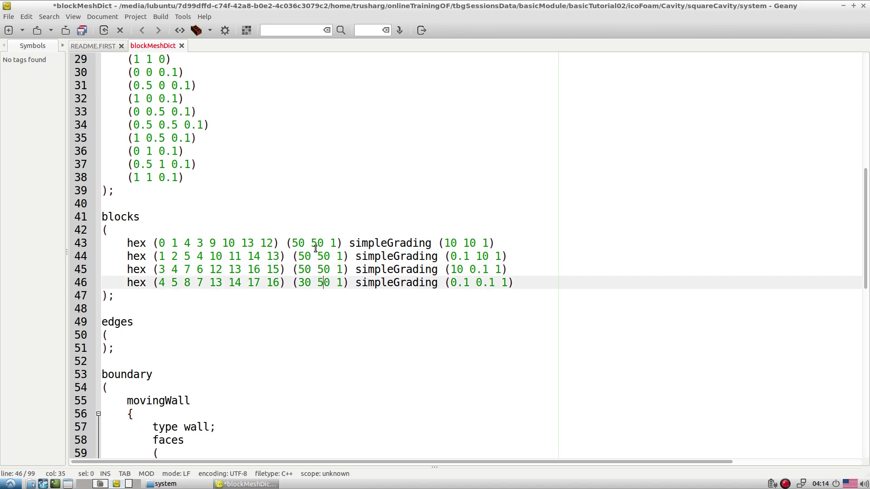
key("Left")
key("shift+Left")
type("5")
left_click(276, 295)
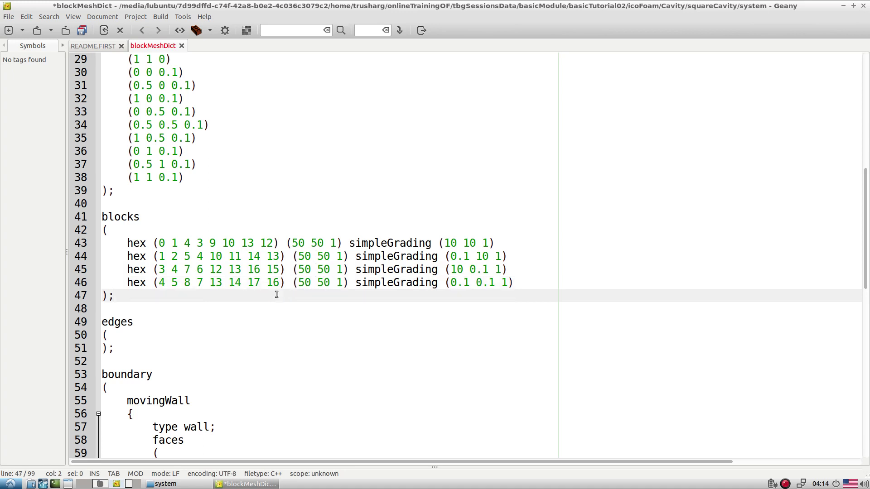
Set the convertToMeters scale factor above the vertices list to 1
scroll(277, 295, "up", 1)
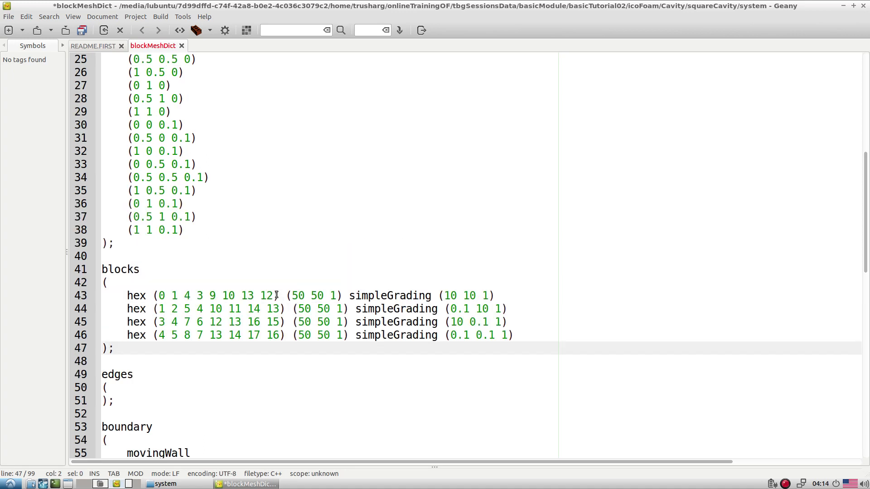
scroll(276, 295, "up", 4)
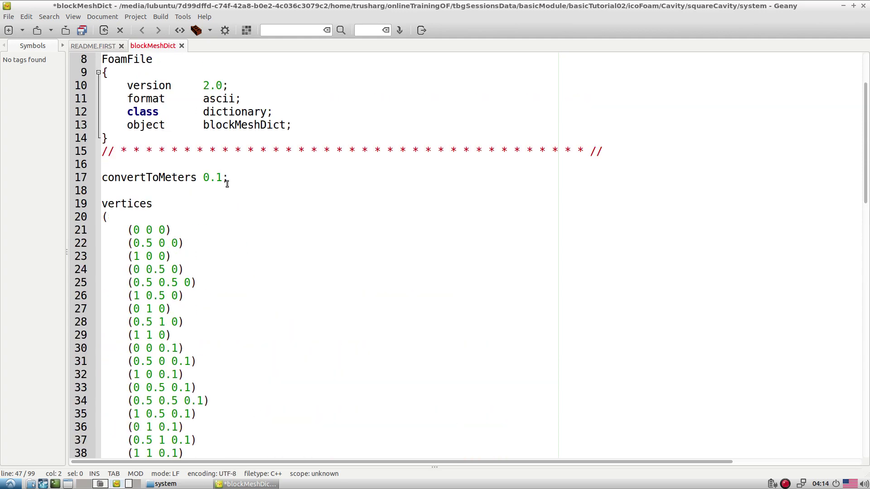
left_click_drag(206, 177, 222, 175)
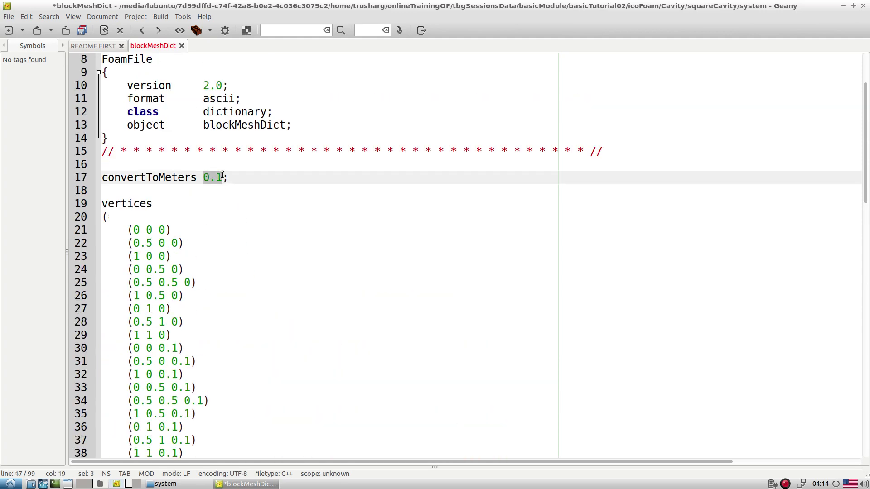
key("BackSpace")
Save blockMeshDict after looking over its boundary section, and review the start of the file
scroll(222, 175, "down", 15)
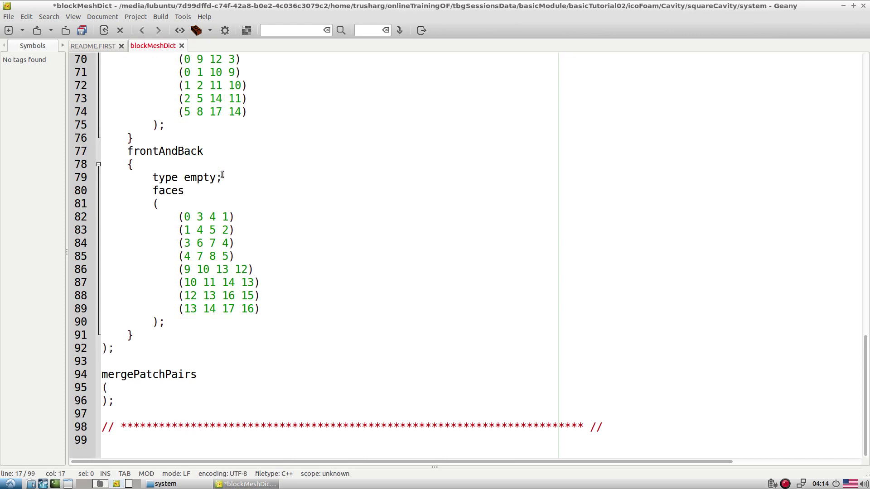
scroll(222, 175, "up", 1)
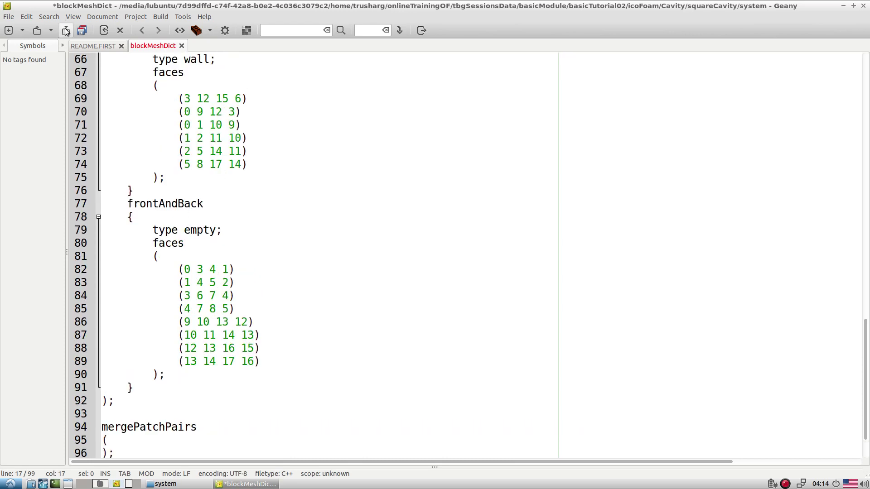
left_click(65, 29)
left_click(254, 212)
scroll(255, 211, "up", 15)
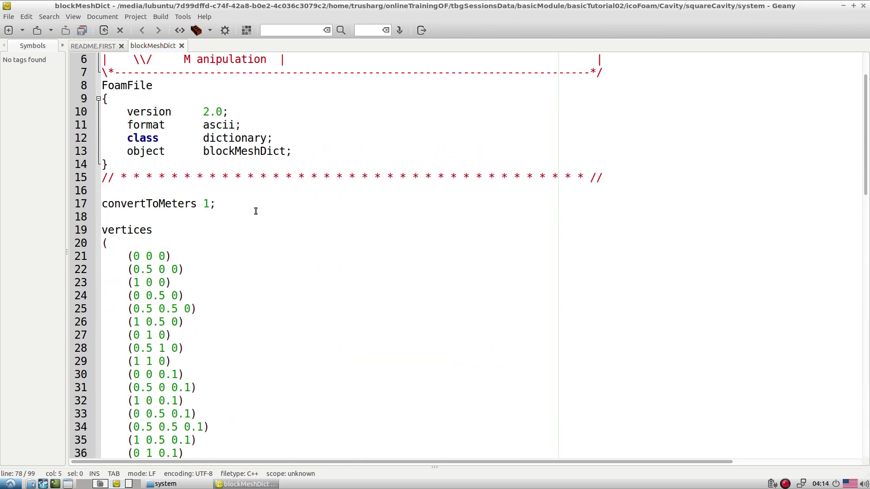
scroll(255, 211, "up", 2)
Open a new terminal and change to the squareCavity case directory using its path from the file manager
left_click(165, 484)
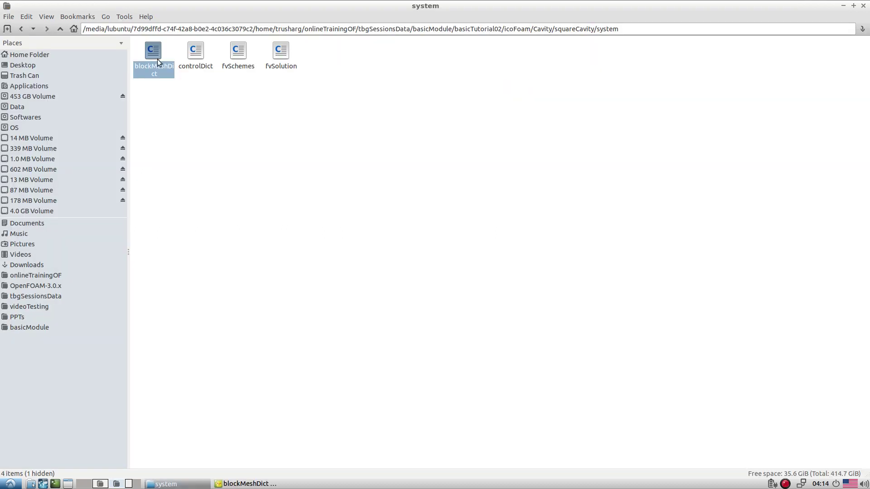
left_click(66, 29)
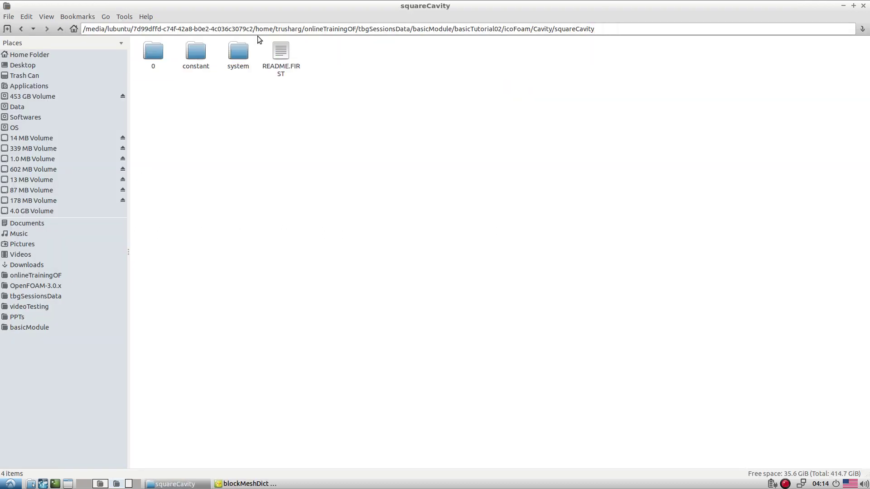
triple_click(258, 29)
left_click(54, 484)
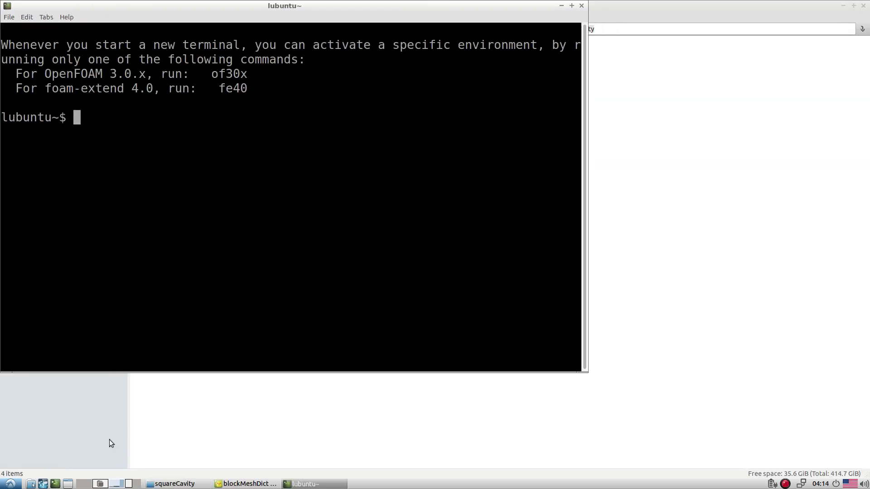
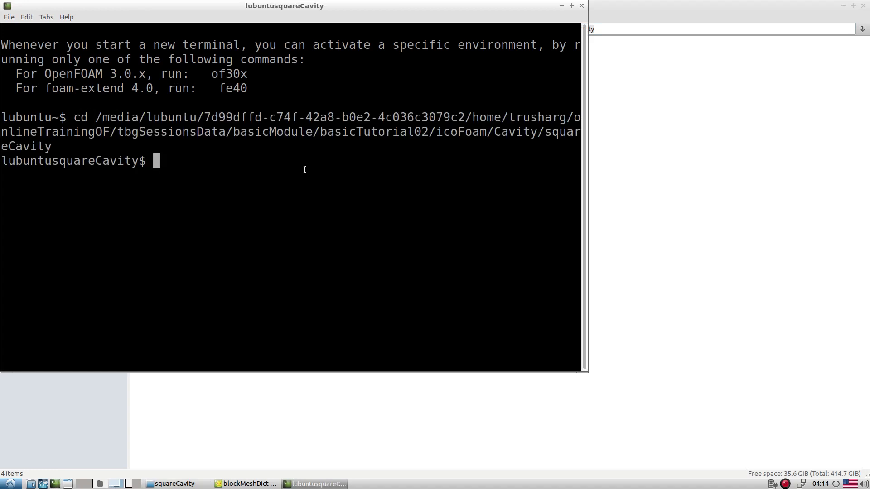
Activate the OpenFOAM 3.0.x environment in the terminal with the of30x command
double_click(218, 73)
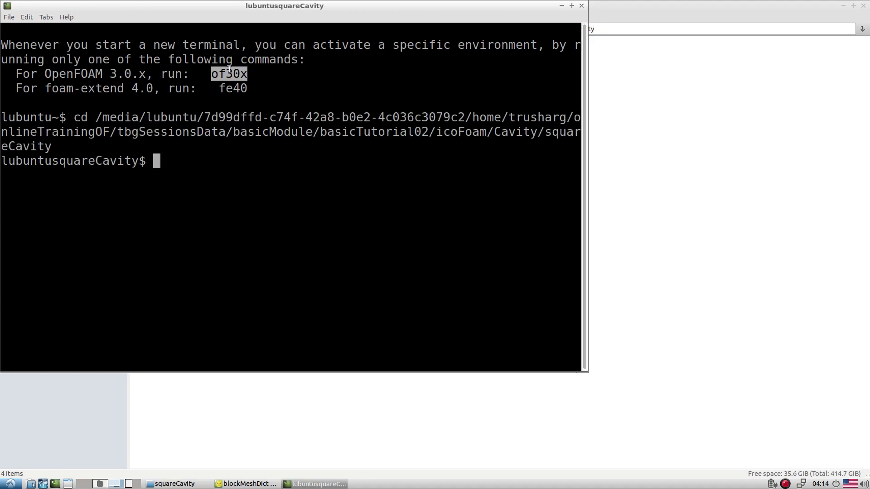
middle_click(272, 184)
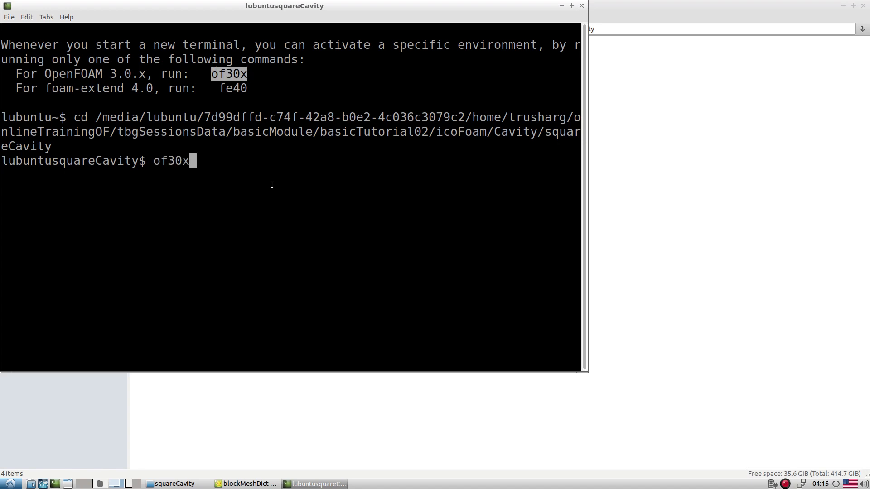
key("Return")
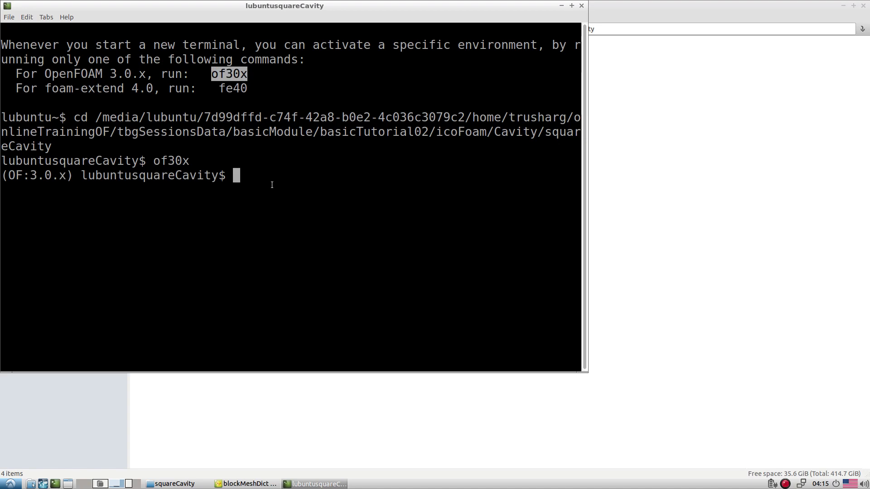
Clean the case by running the foamCleanTutorials and foamCleanPolyMesh commands from README.FIRST in the terminal
left_click(245, 484)
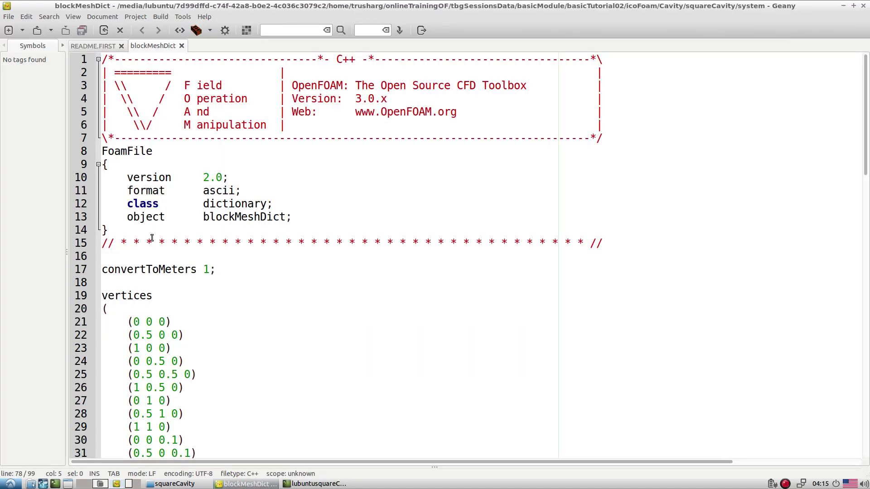
left_click(87, 49)
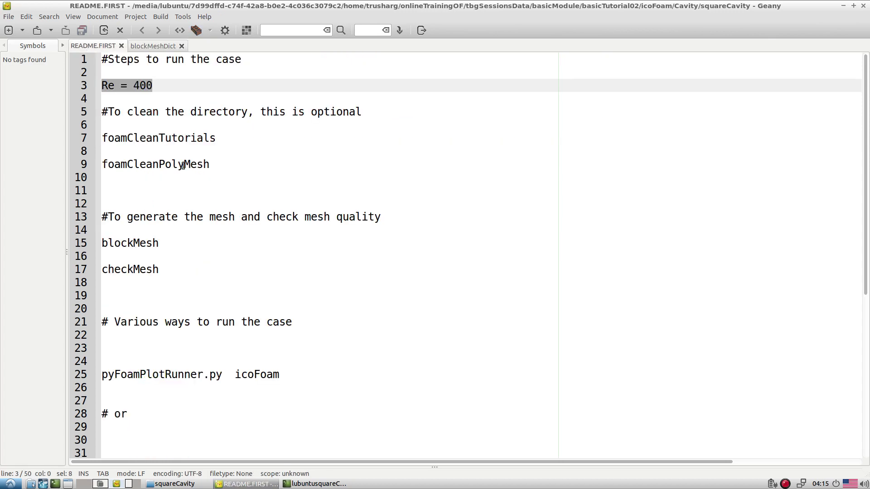
left_click_drag(212, 164, 101, 140)
key("ctrl+c")
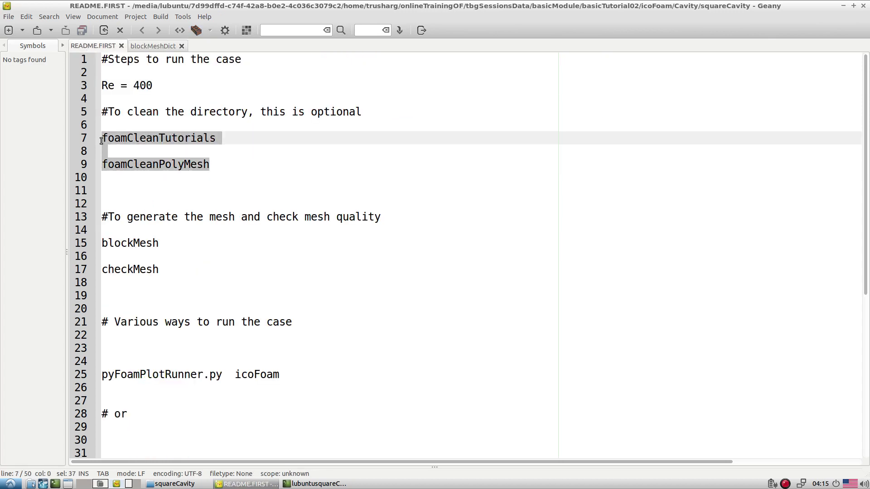
left_click(315, 484)
middle_click(326, 243)
key("Return")
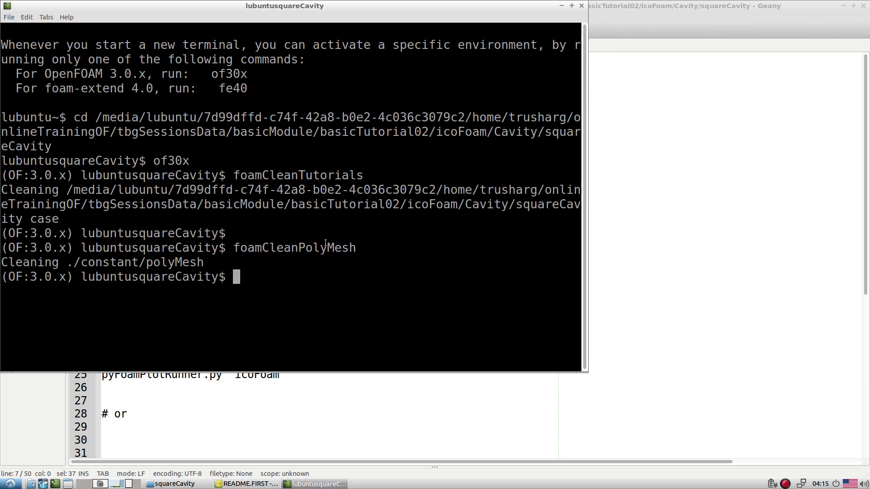
Generate the mesh with blockMesh and launch paraFoam on the case
type("blockMesh")
key("Return")
type("paraFoam")
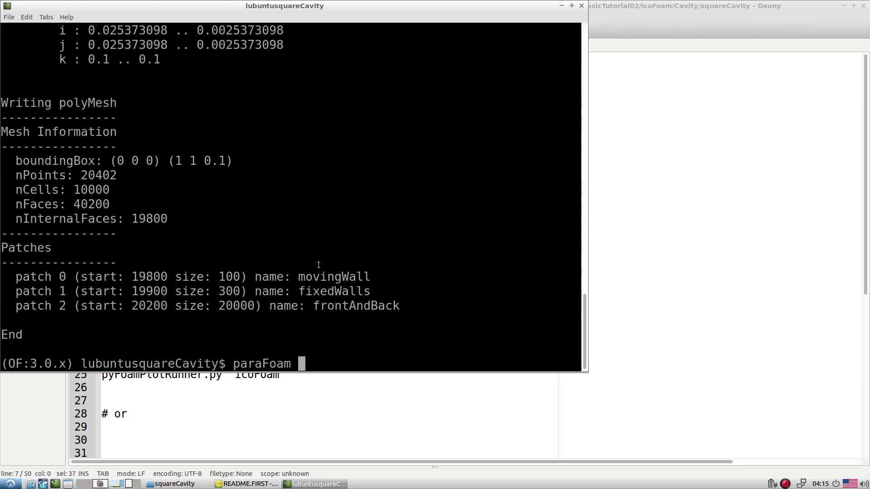
key("Return")
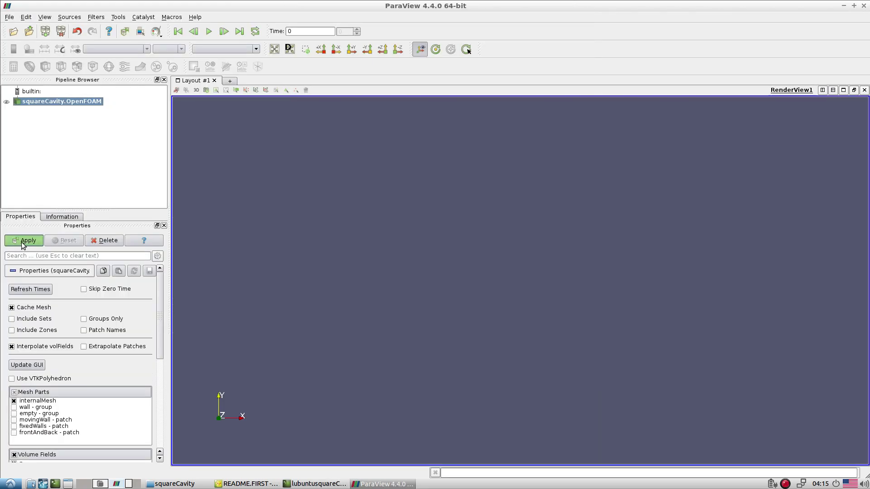
Load the case in ParaView, display it as Surface With Edges, and inspect the graded cells near the cavity's lower-left corner
left_click(22, 244)
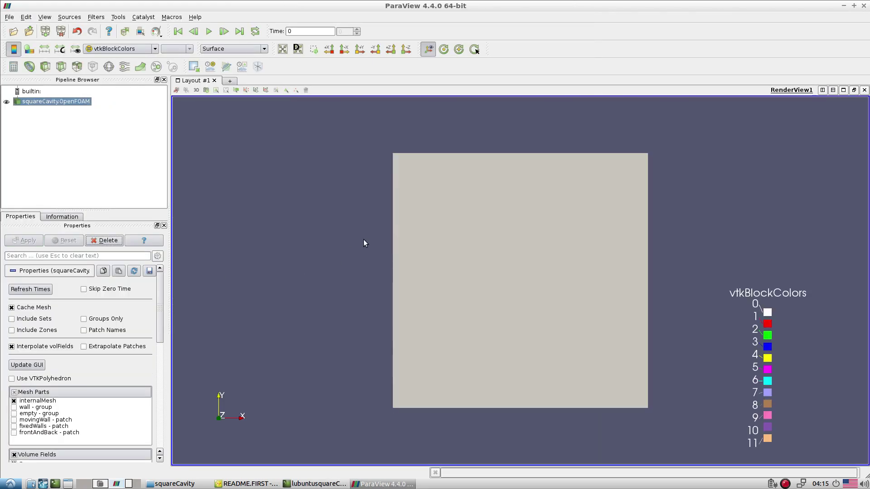
left_click(218, 49)
left_click(224, 83)
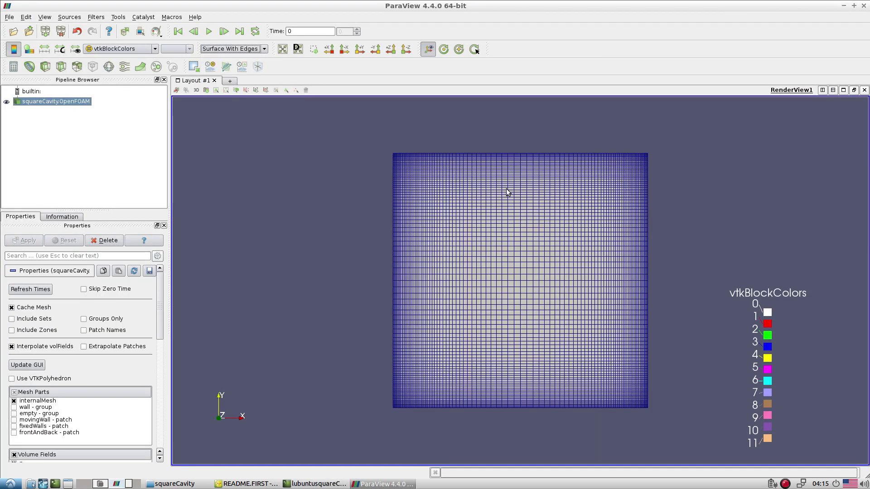
scroll(544, 268, "up", 3)
scroll(543, 269, "down", 3)
left_click_drag(592, 285, 397, 360)
scroll(523, 347, "up", 3)
left_click_drag(501, 364, 244, 406)
Show the axes grid to check the cell spacing near the walls, and close ParaView
left_click_drag(161, 344, 162, 413)
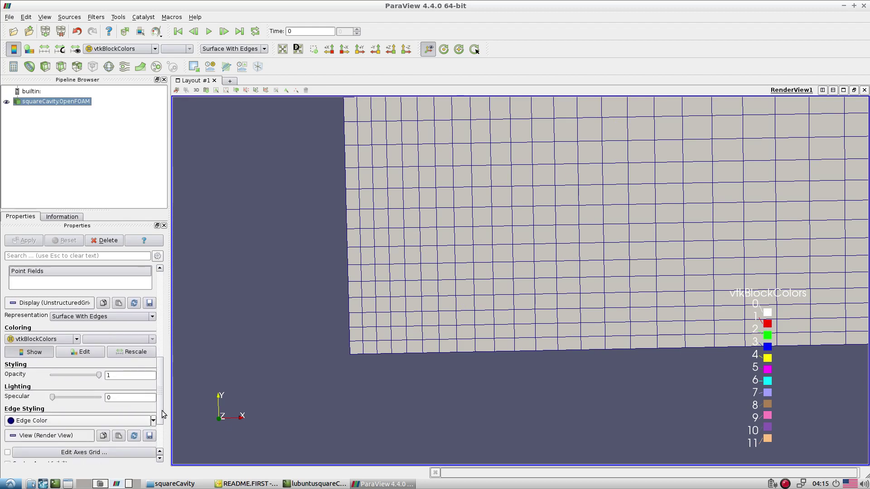
left_click(8, 452)
scroll(371, 332, "up", 4)
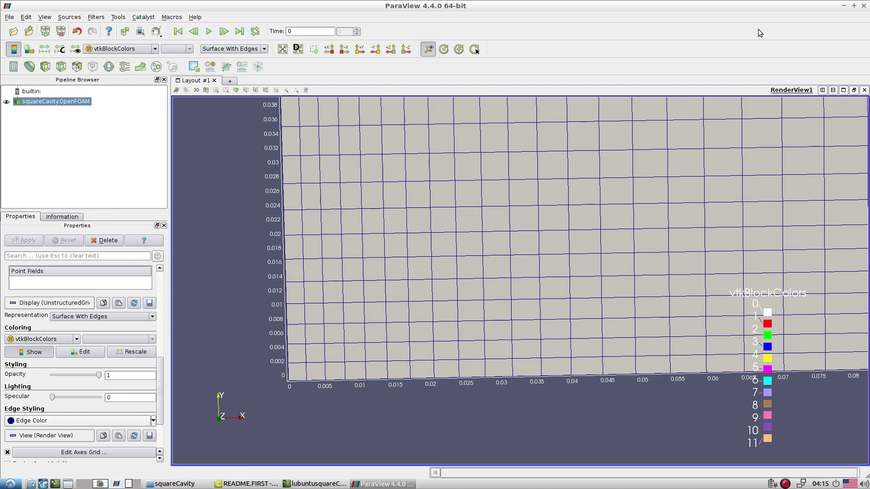
left_click(864, 7)
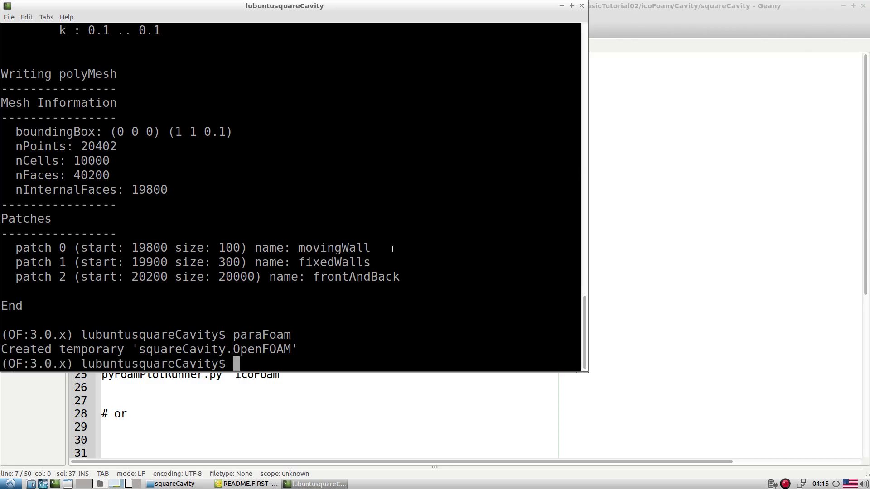
Run the checkMesh command from README.FIRST in the terminal to check the mesh quality
left_click(702, 210)
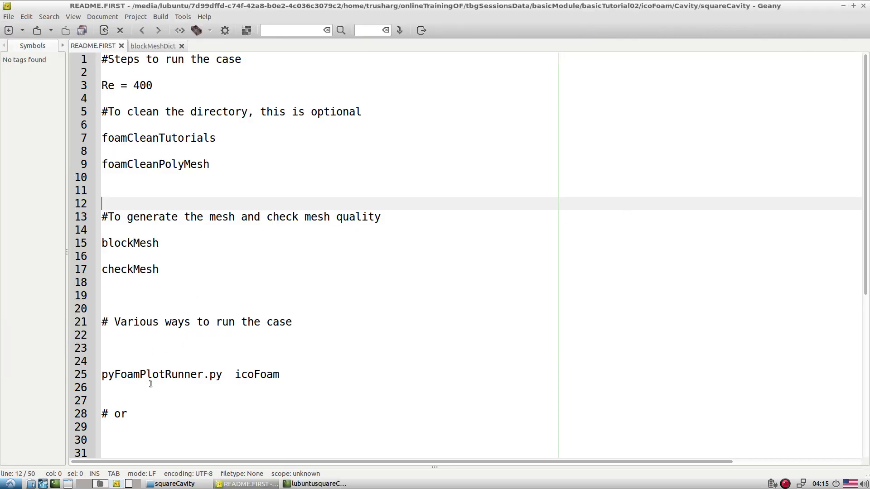
double_click(152, 269)
left_click(315, 484)
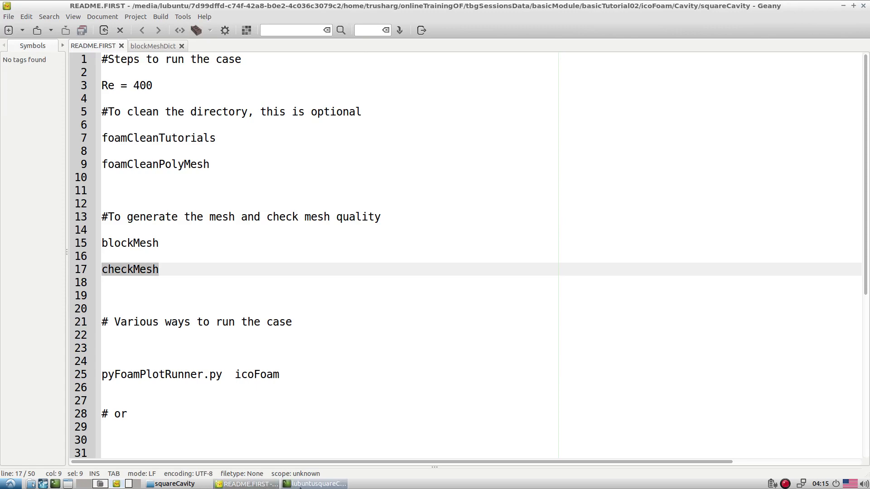
middle_click(304, 315)
key("Return")
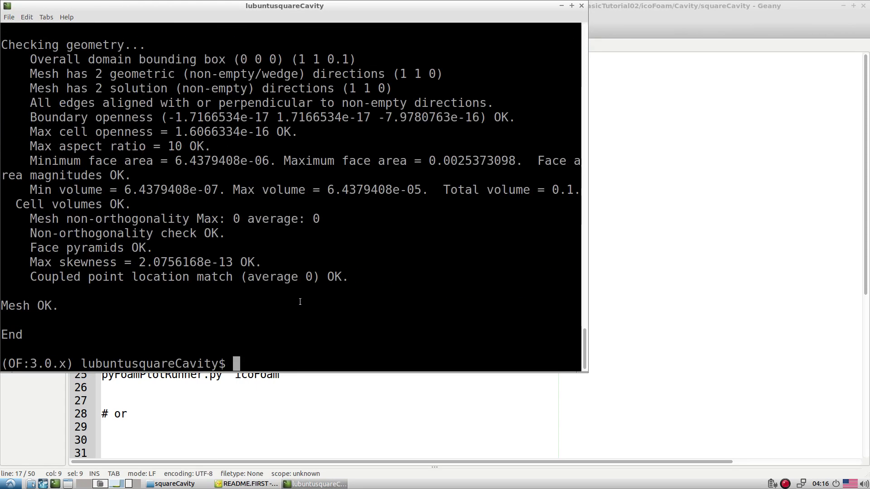
Review the checkMesh report, examining the patch topology, the cell types, the mesh statistics and the geometry checks
scroll(172, 311, "up", 7)
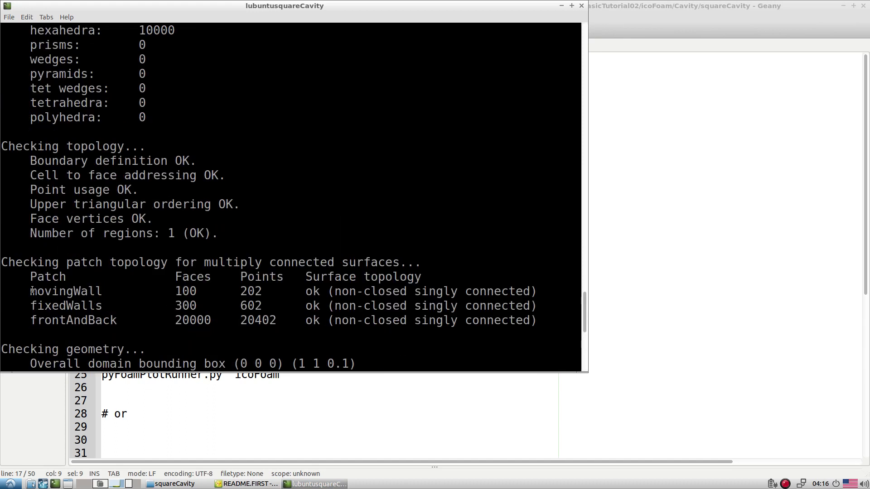
left_click_drag(30, 293, 89, 294)
left_click(90, 294)
double_click(68, 306)
double_click(70, 321)
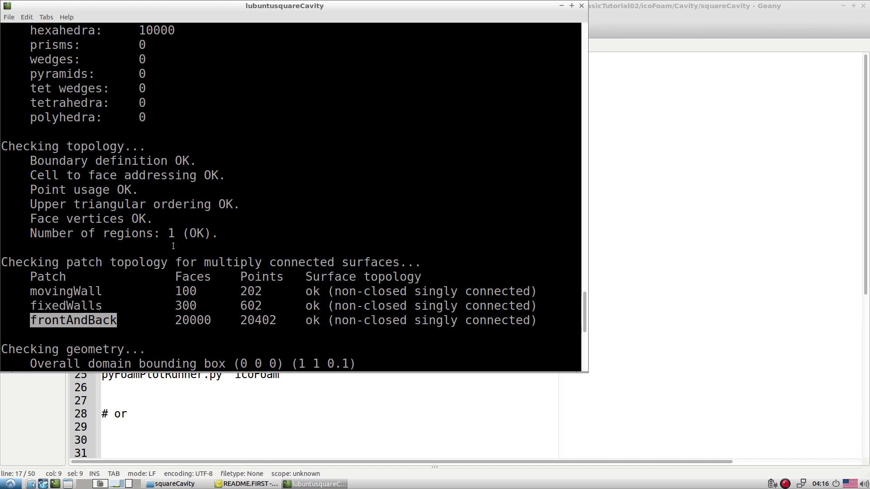
scroll(173, 246, "up", 3)
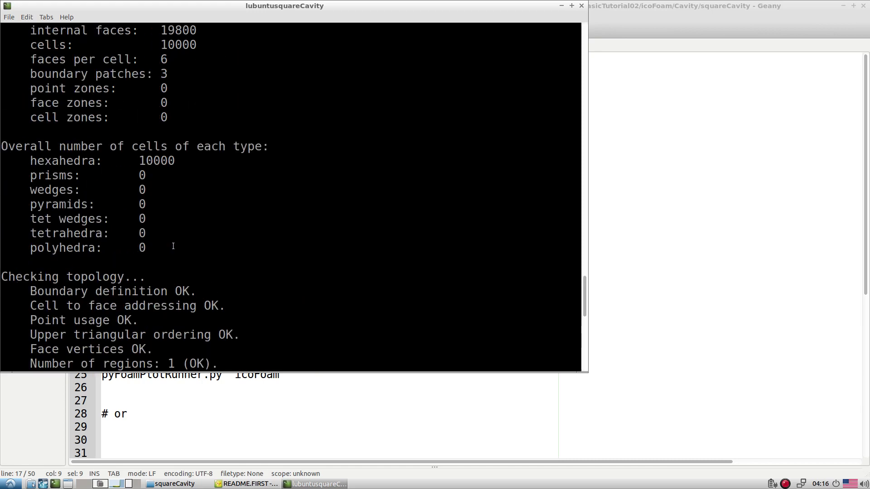
scroll(173, 246, "up", 2)
left_click_drag(142, 249, 172, 247)
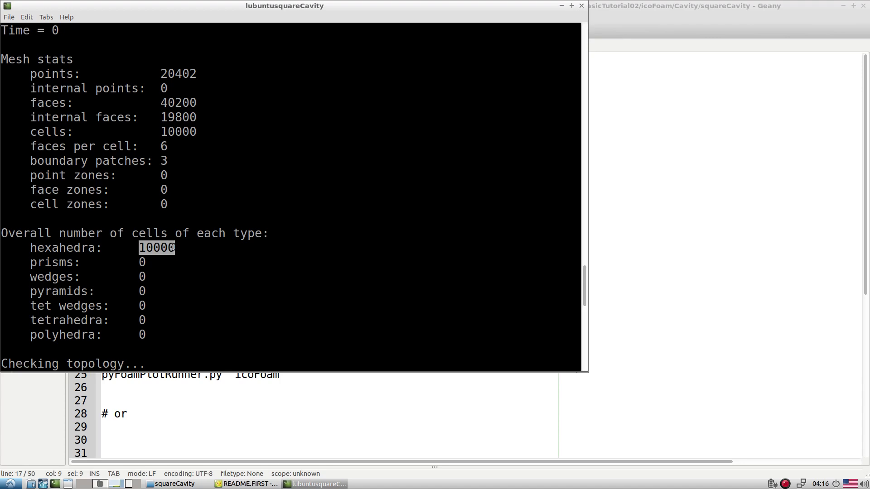
scroll(190, 248, "up", 1)
scroll(192, 145, "down", 15)
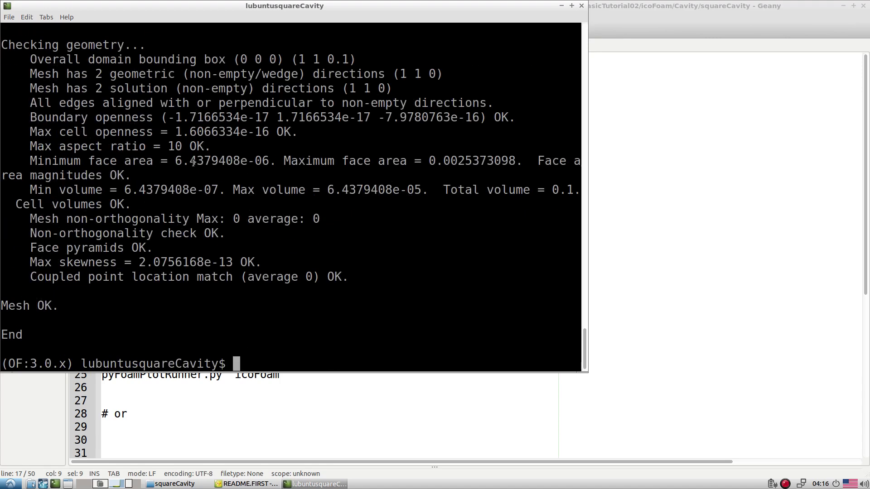
Start the solver in the background with the README.FIRST command icoFoam > log.icoFoam &
left_click(220, 434)
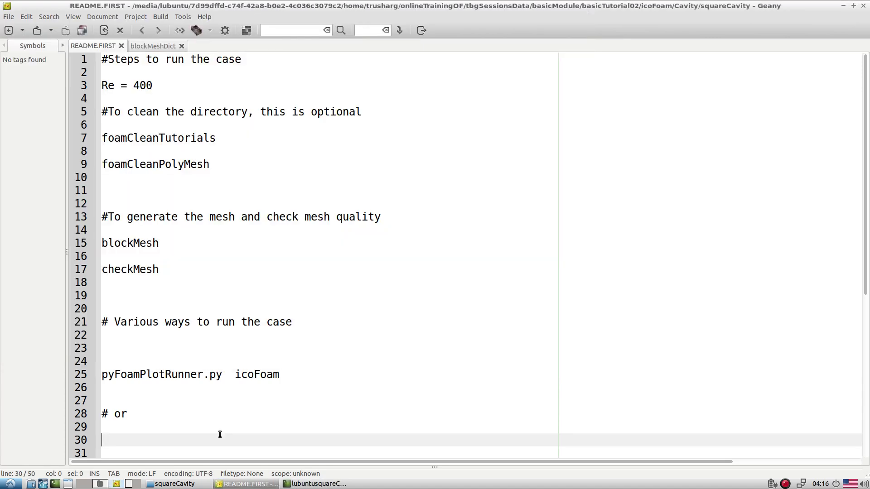
scroll(197, 347, "down", 5)
scroll(206, 280, "down", 2)
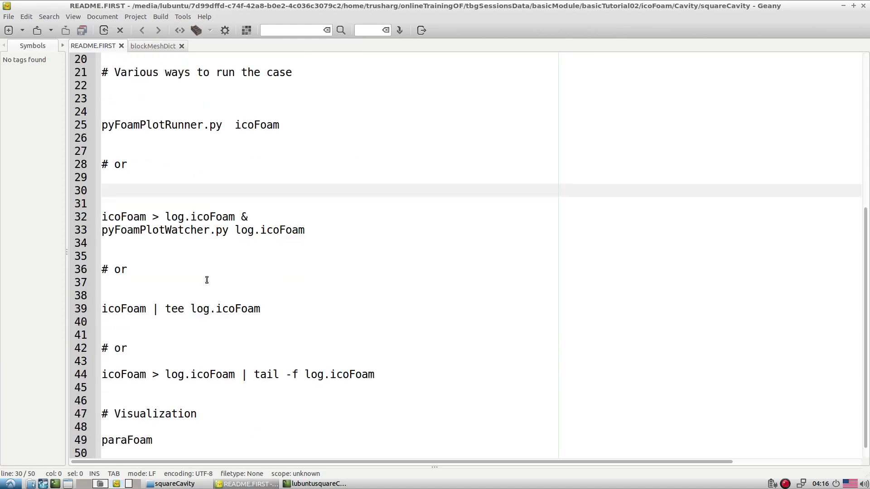
scroll(245, 268, "down", 1)
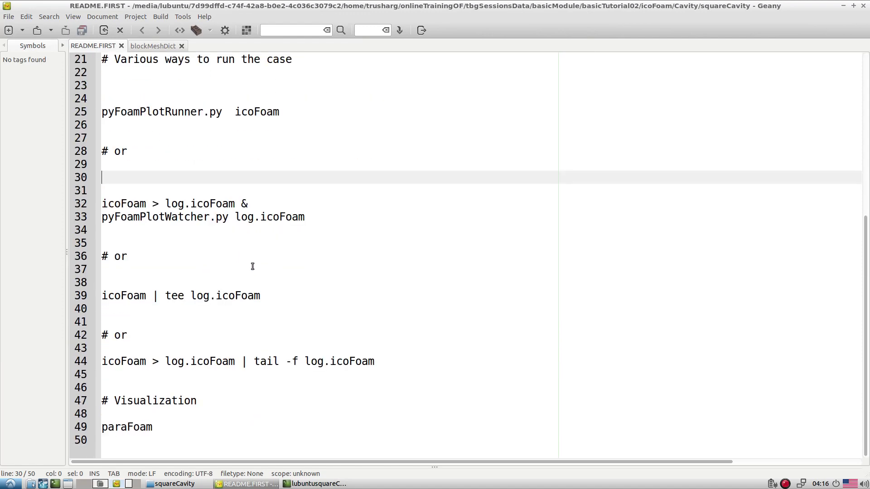
triple_click(176, 204)
key("ctrl+c")
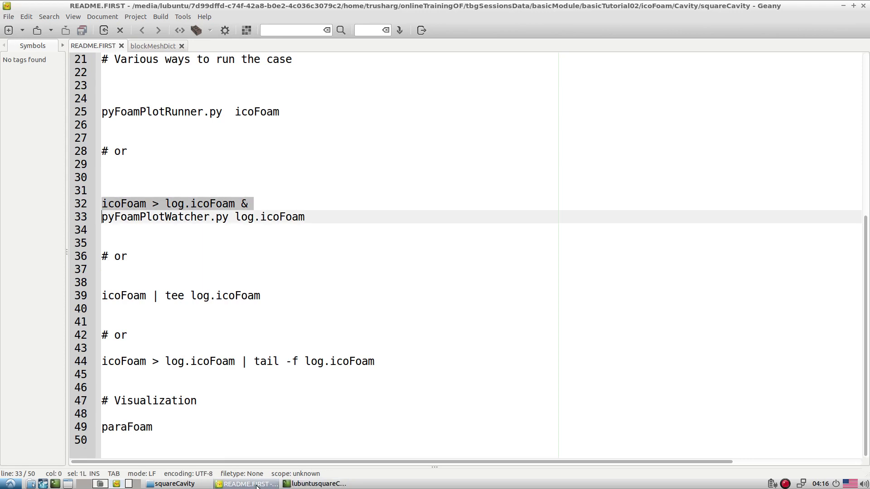
left_click(315, 483)
middle_click(348, 308)
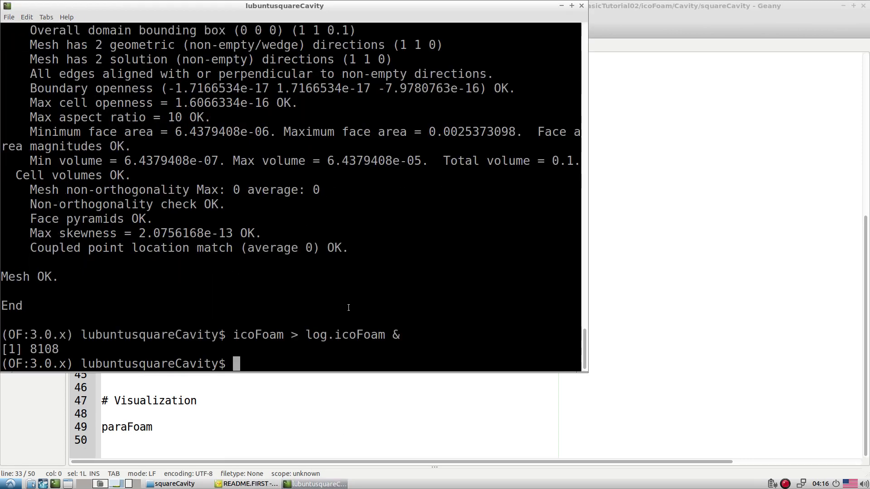
Plot the run's residuals live with pyFoamPlotWatcher.py log.icoFoam, and bring up the squareCavity case folder
left_click(301, 422)
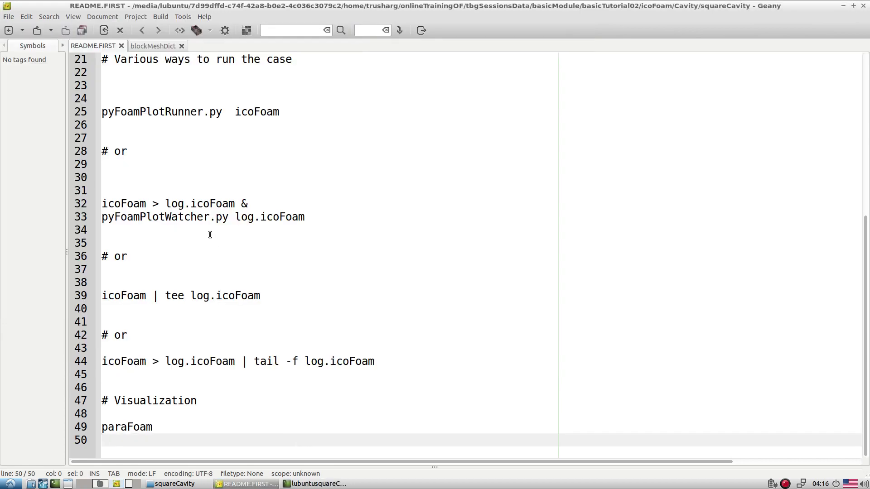
triple_click(204, 218)
left_click(314, 484)
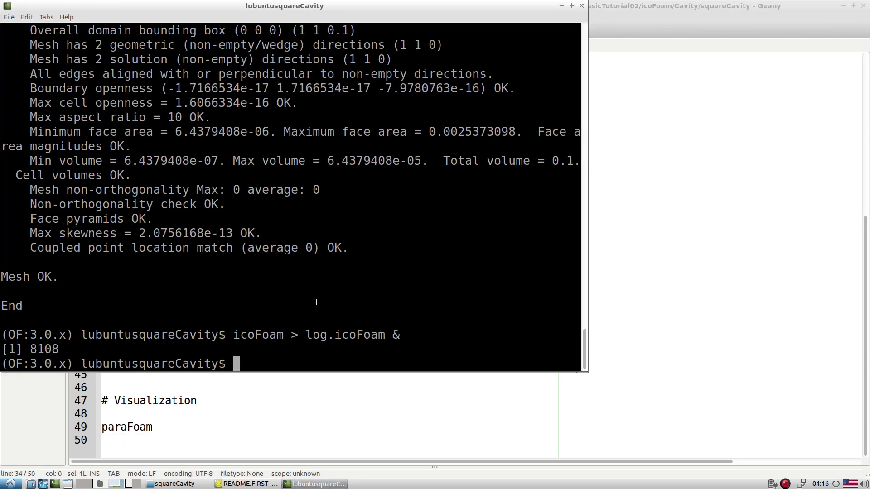
middle_click(318, 304)
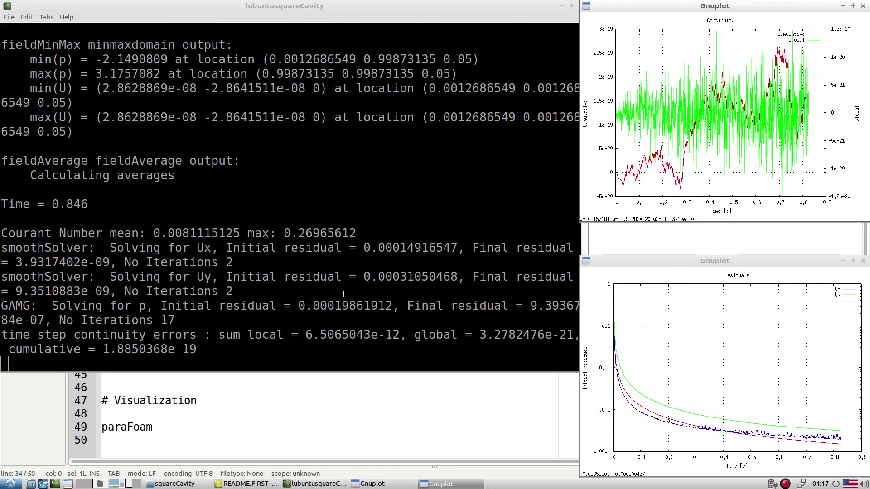
left_click(162, 484)
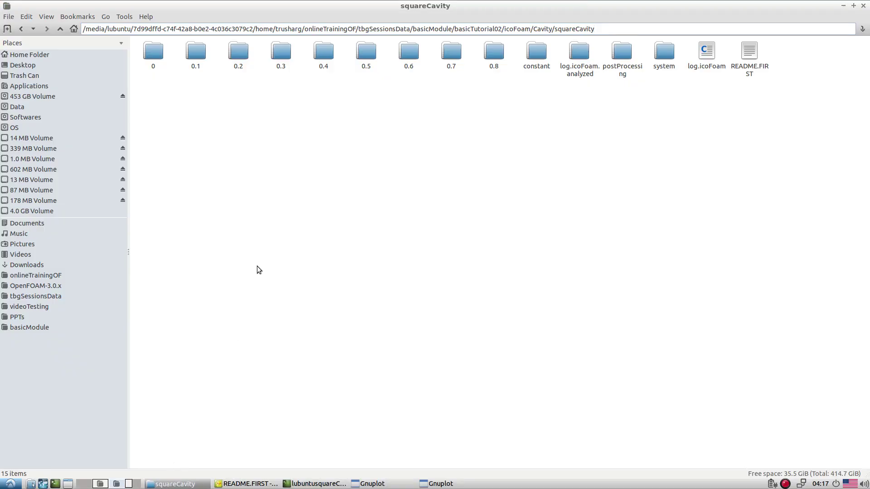
Open transportProperties from the constant folder in Geany and check the kinematic viscosity nu
double_click(536, 52)
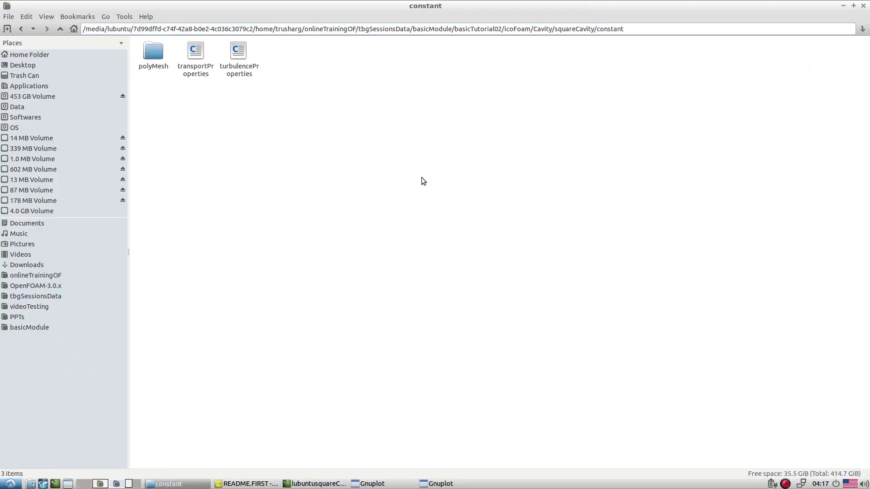
right_click(180, 71)
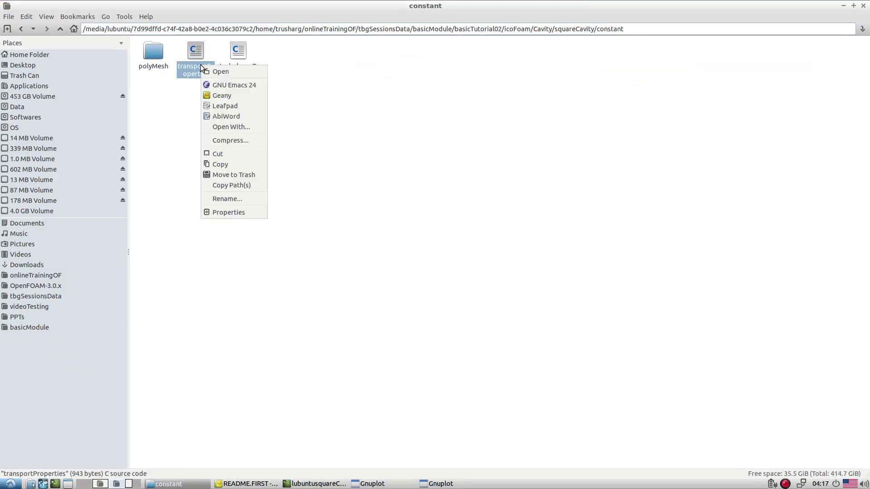
left_click(231, 95)
left_click_drag(310, 311, 349, 311)
key("Down")
key("Down")
key("Down")
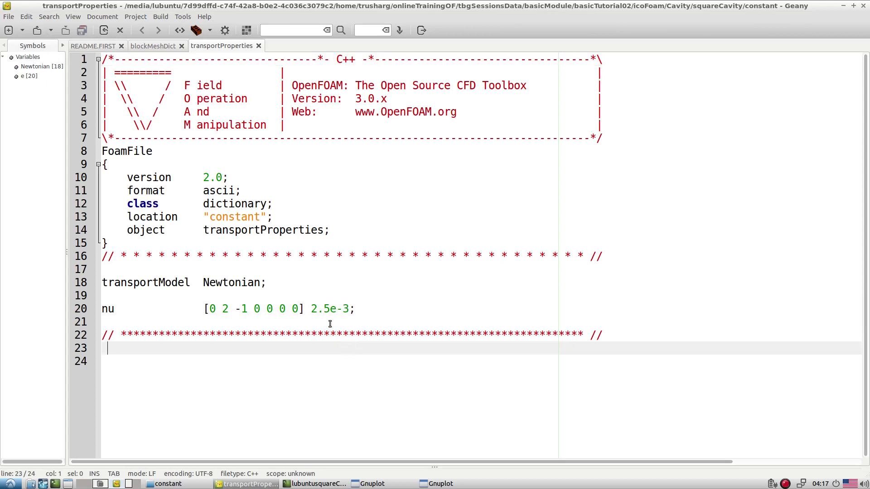
Check the live residuals plot and the solver output in the terminal, and return to the constant folder
left_click(376, 484)
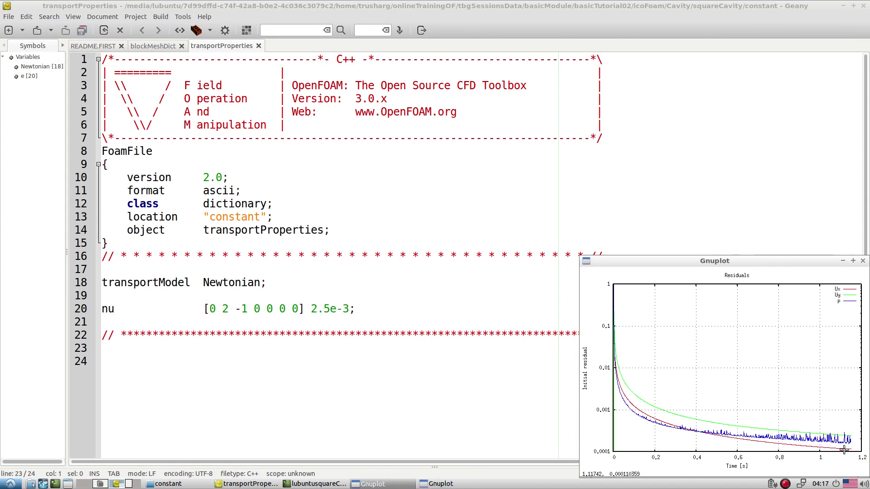
left_click(296, 485)
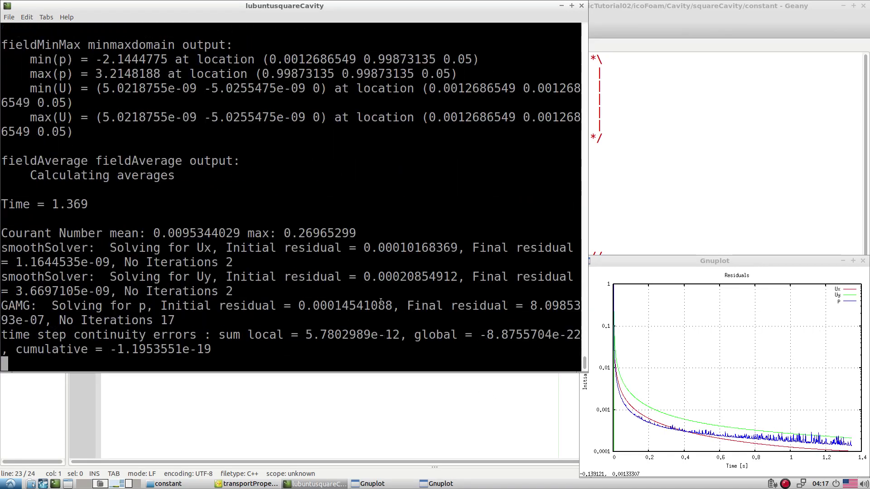
left_click(164, 484)
left_click(246, 232)
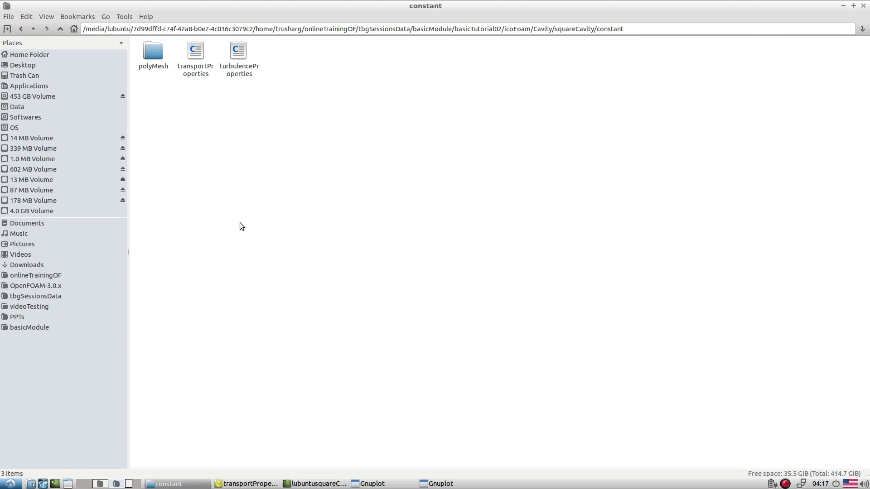
Open controlDict from the case's system folder in Geany
left_click(61, 29)
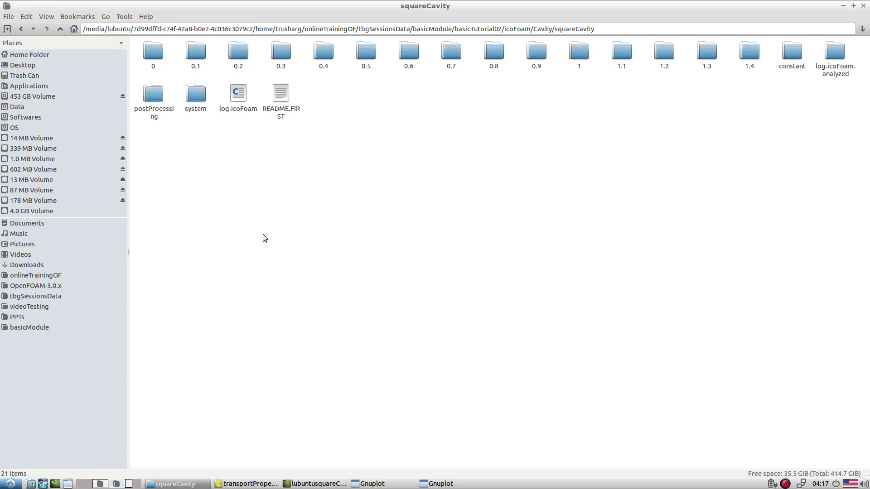
double_click(190, 102)
right_click(195, 64)
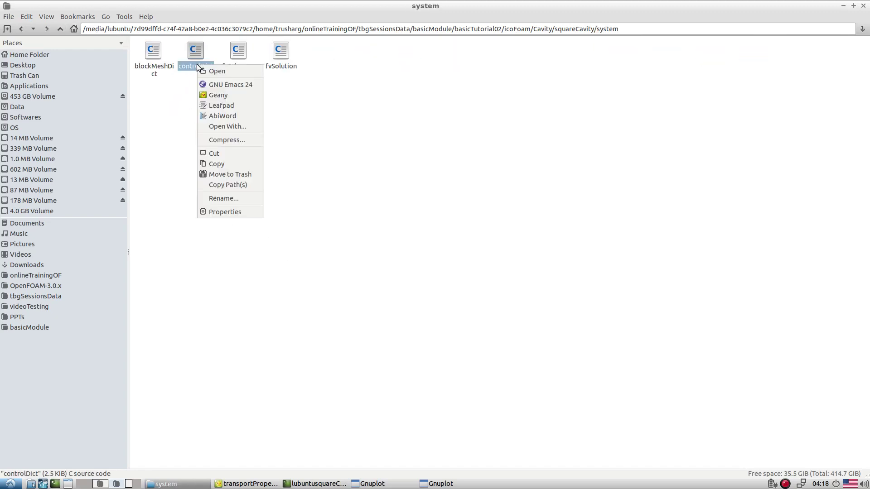
left_click(224, 95)
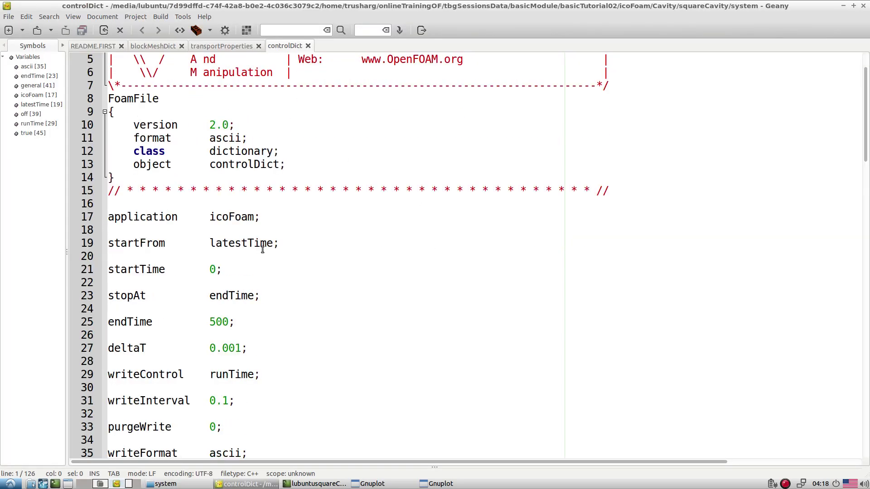
Review the run settings in controlDict, examining the application, startFrom, deltaT and write control entries
double_click(239, 222)
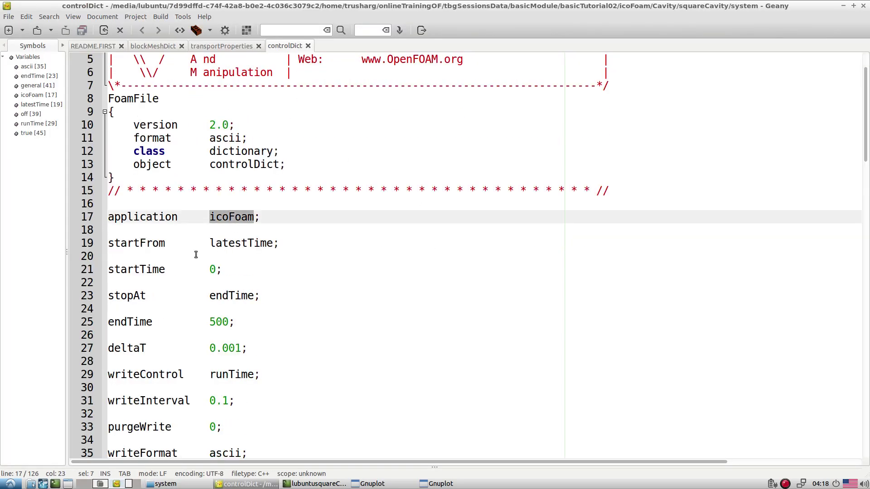
double_click(223, 243)
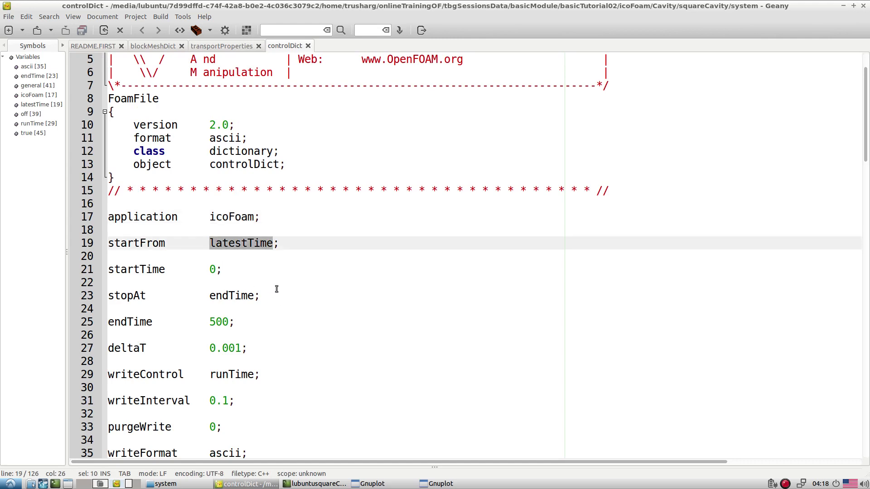
scroll(277, 289, "down", 1)
left_click(287, 280)
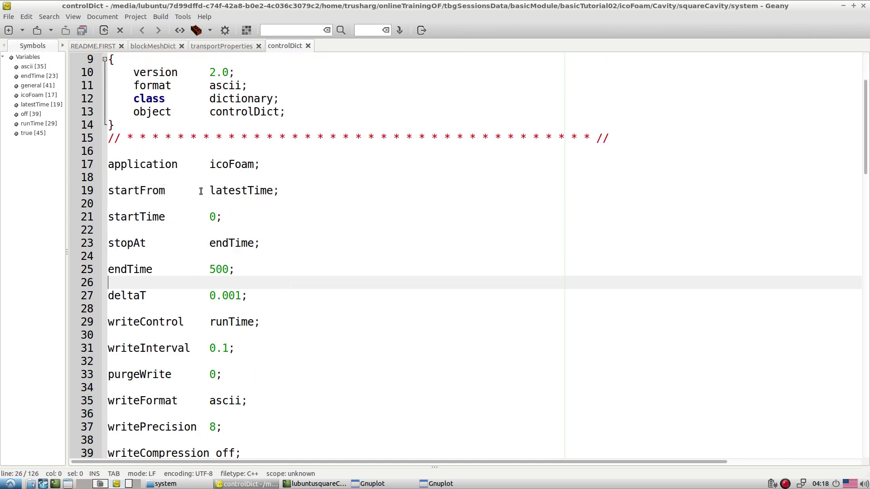
double_click(250, 190)
scroll(242, 218, "down", 3)
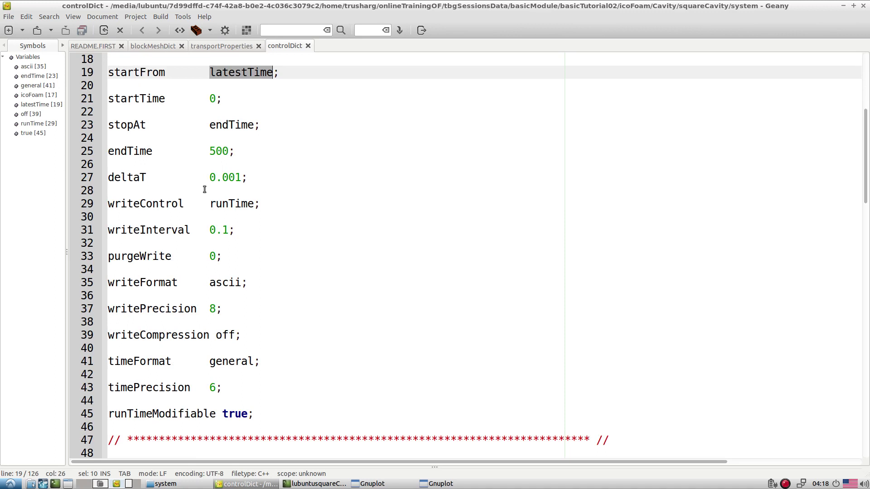
left_click_drag(208, 183, 240, 175)
left_click(308, 238)
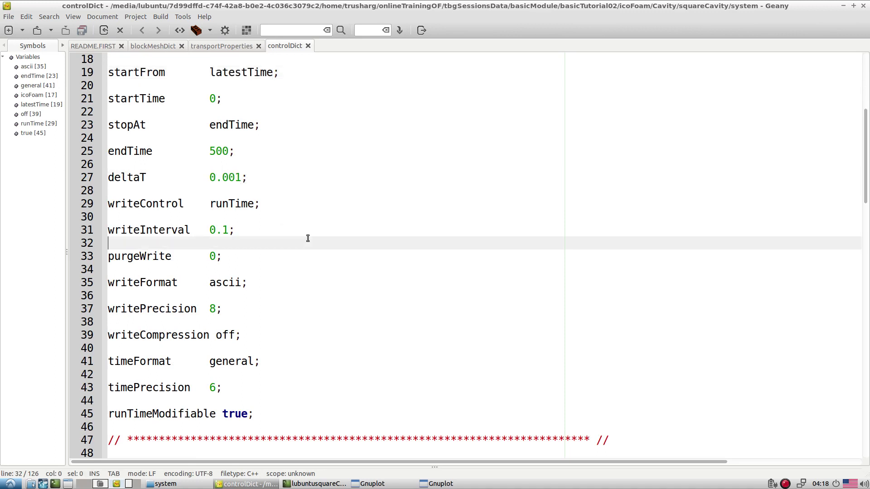
left_click_drag(209, 177, 242, 177)
left_click(276, 200)
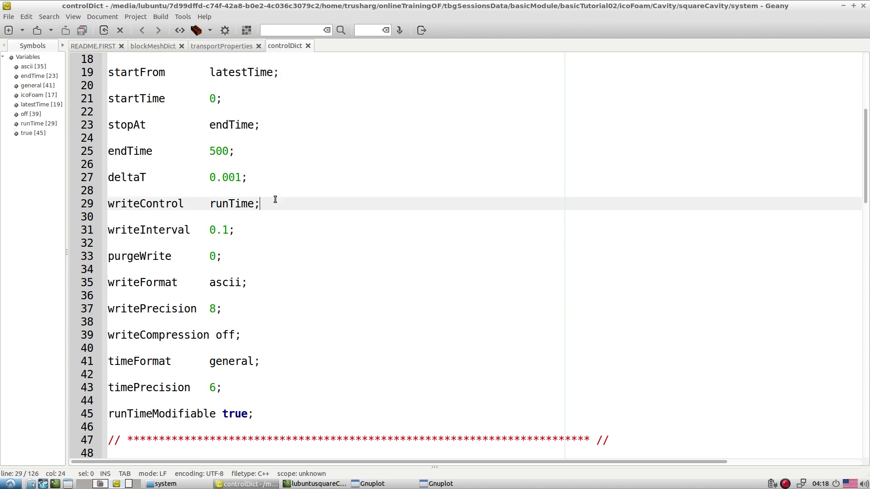
left_click(254, 225)
left_click_drag(209, 177, 242, 177)
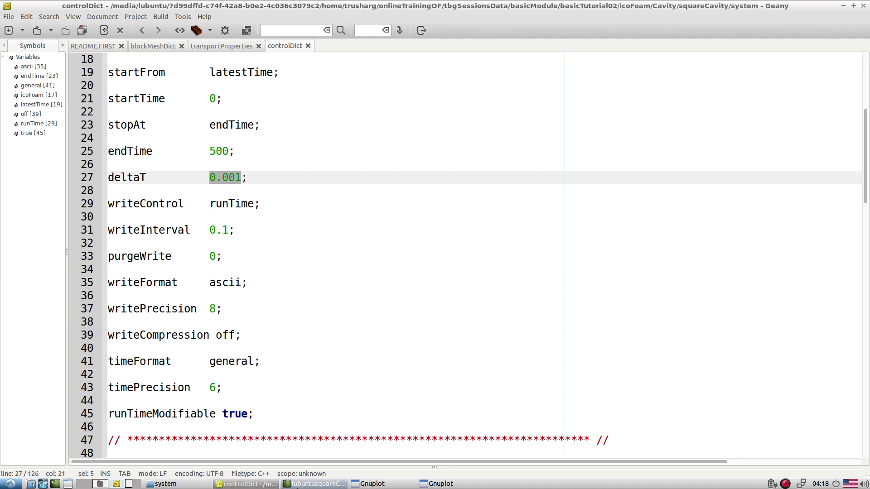
double_click(213, 178)
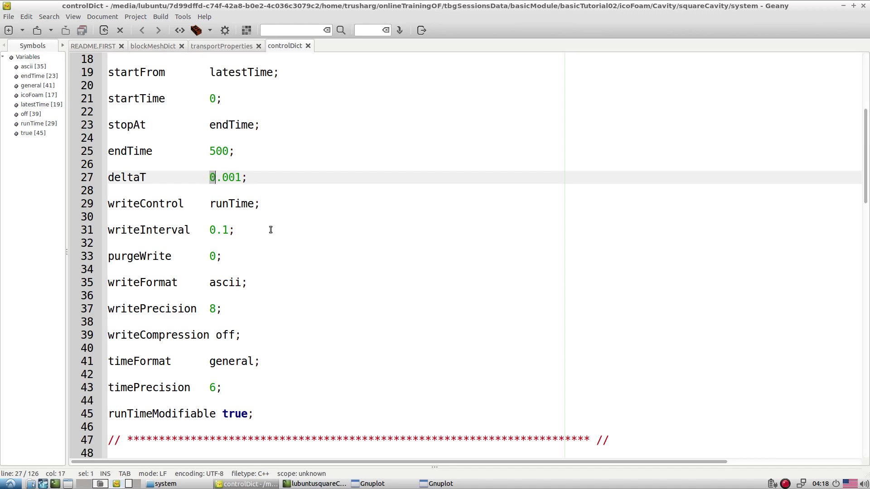
Look through the functions section of controlDict and highlight the contents of the minmaxdomain function object
scroll(327, 291, "down", 3)
scroll(327, 291, "down", 4)
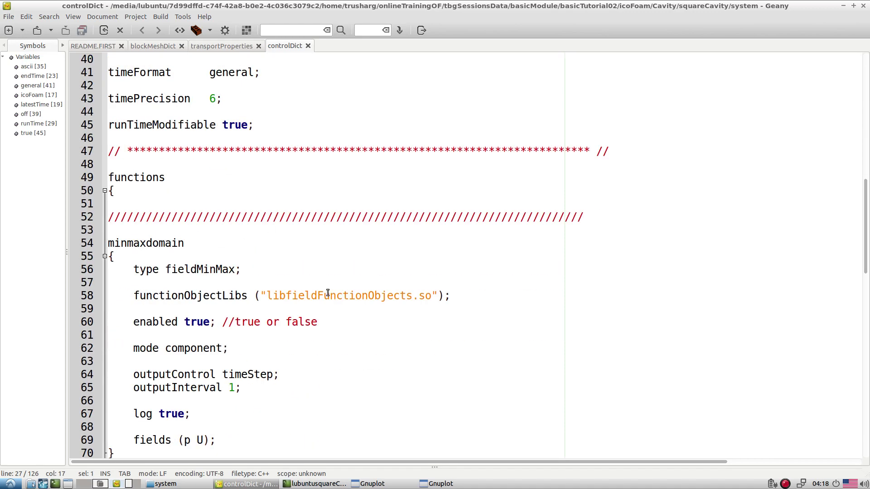
scroll(327, 293, "down", 12)
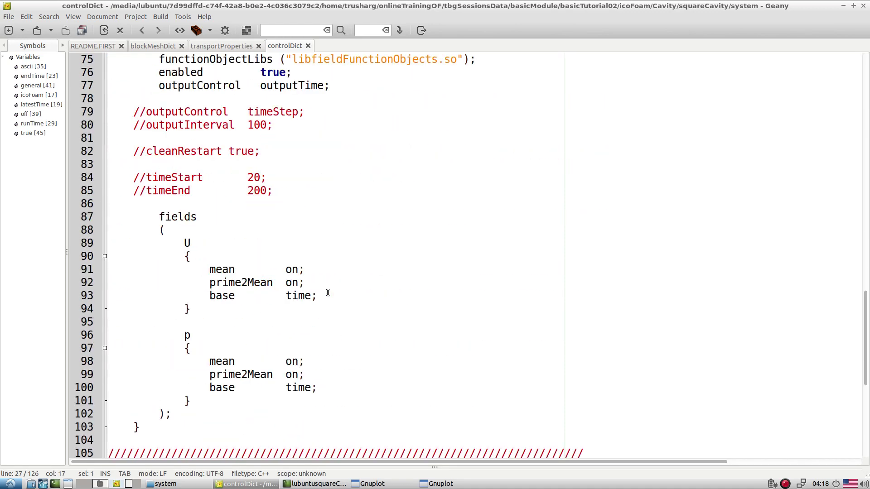
scroll(327, 293, "up", 1)
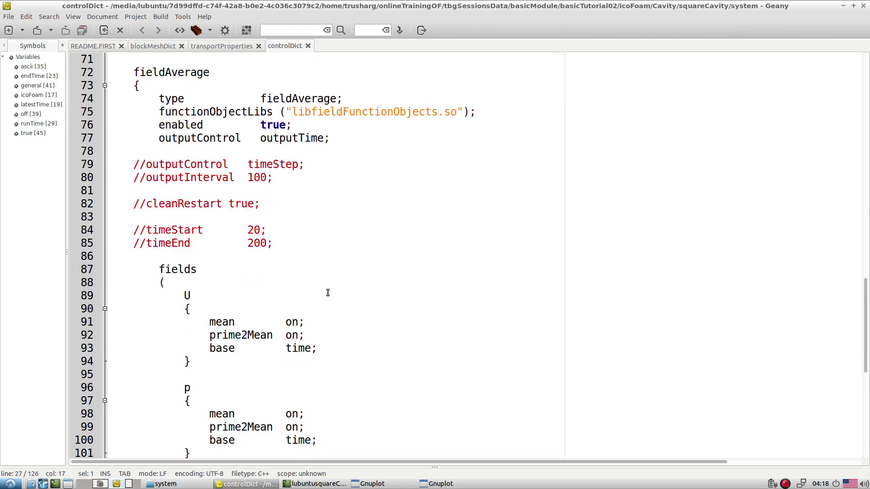
scroll(328, 293, "up", 7)
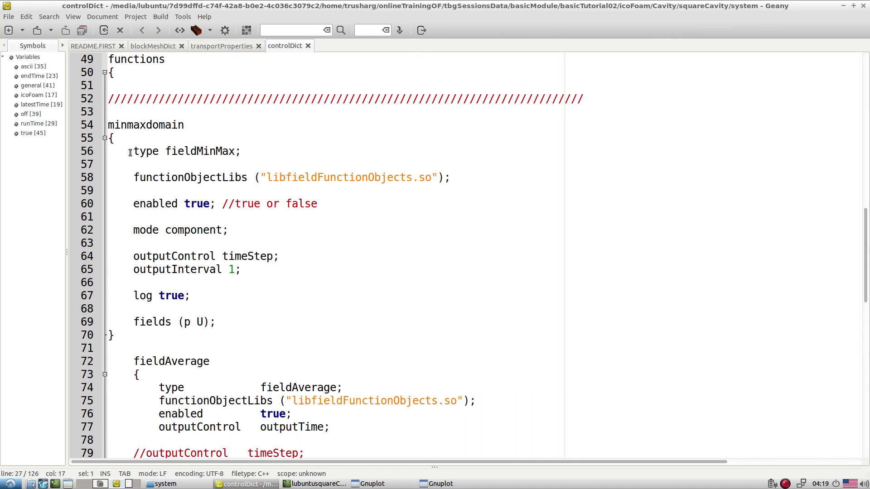
left_click_drag(130, 153, 106, 152)
Examine the fieldAverage function object in controlDict, highlighting its fields block for U and p
scroll(159, 195, "down", 5)
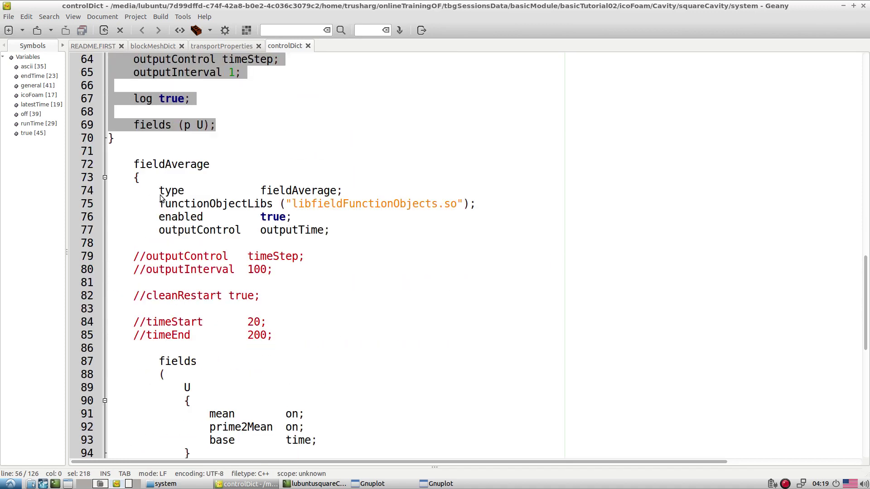
scroll(160, 195, "down", 1)
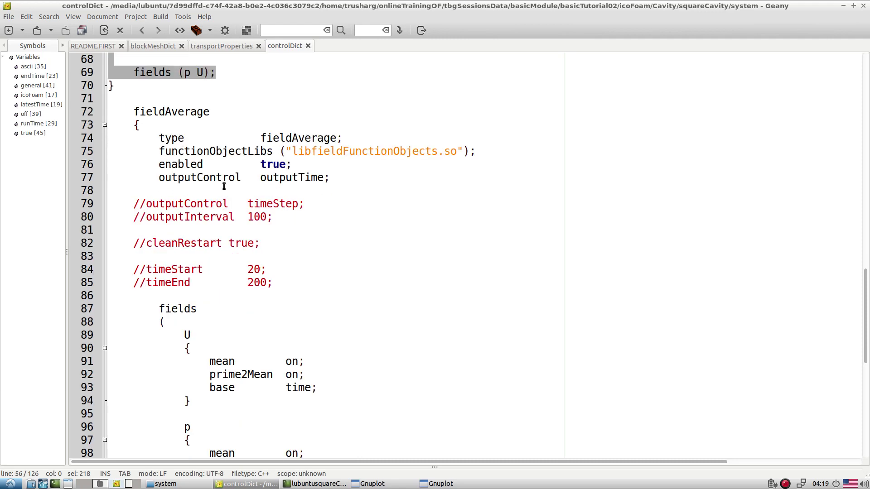
scroll(218, 250, "down", 2)
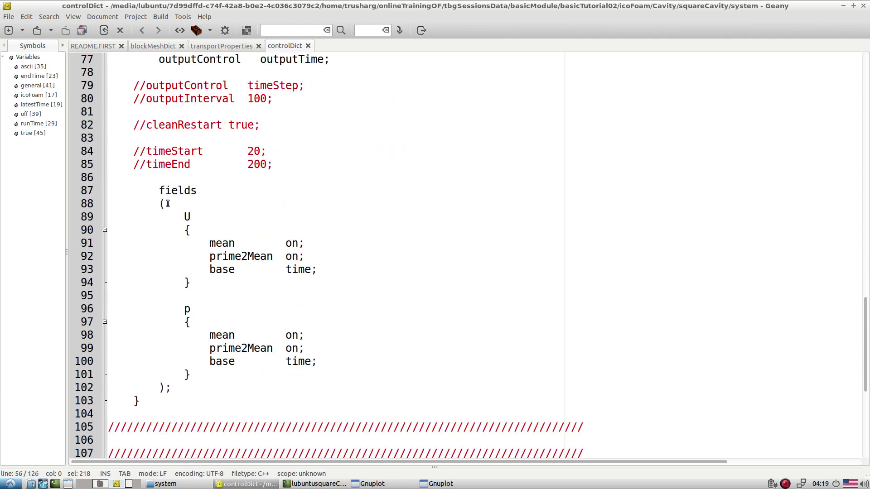
left_click_drag(153, 191, 206, 390)
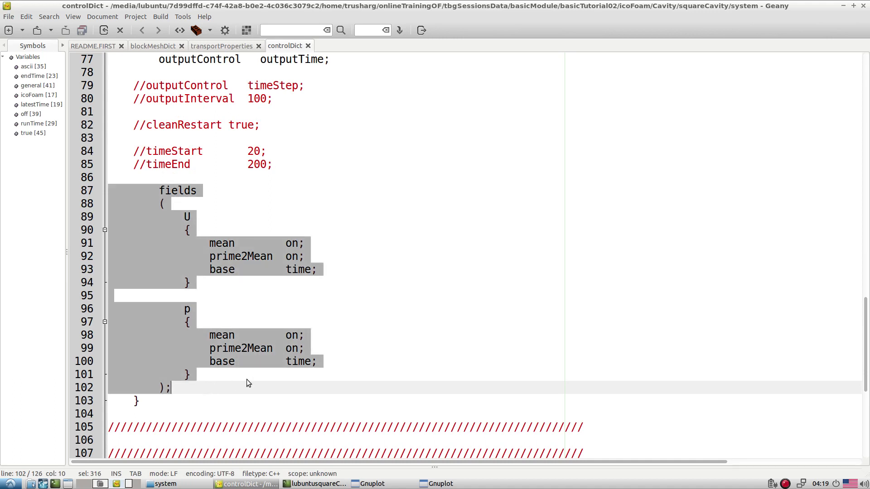
left_click(227, 389)
left_click_drag(228, 389, 74, 195)
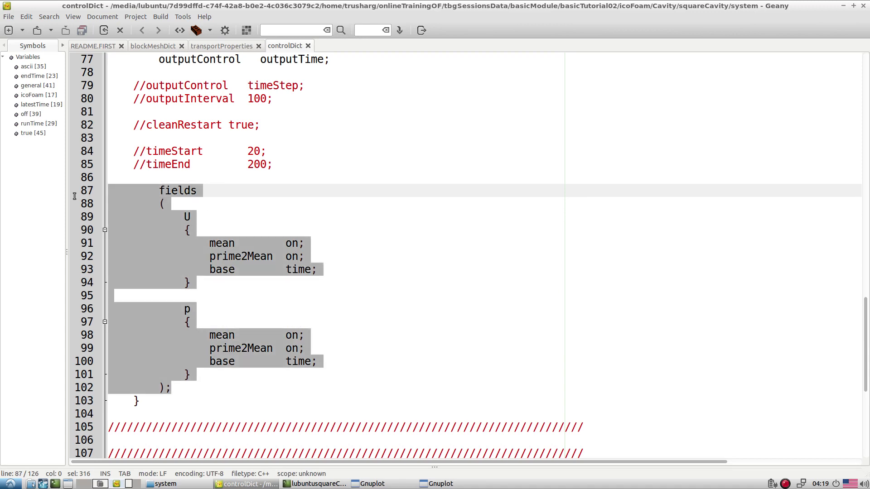
left_click(225, 182)
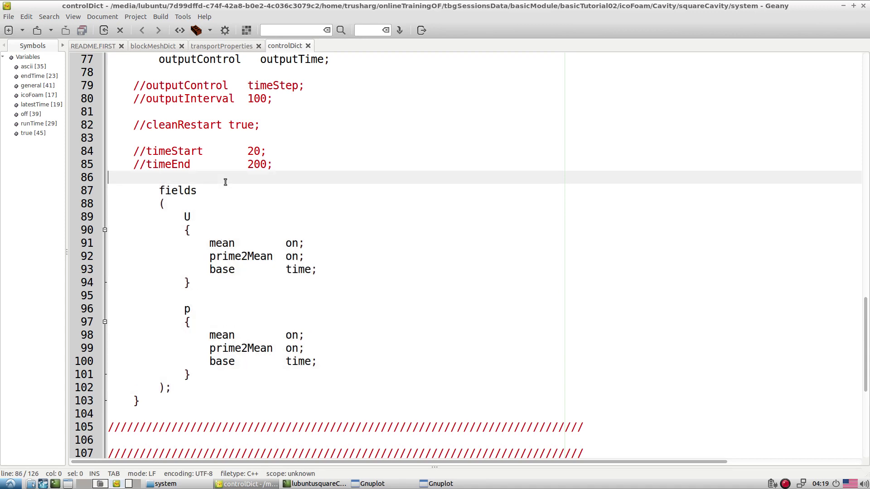
Bring up the continuity and residuals plots, and re-examine the fields block of fieldAverage in controlDict
left_click(441, 484)
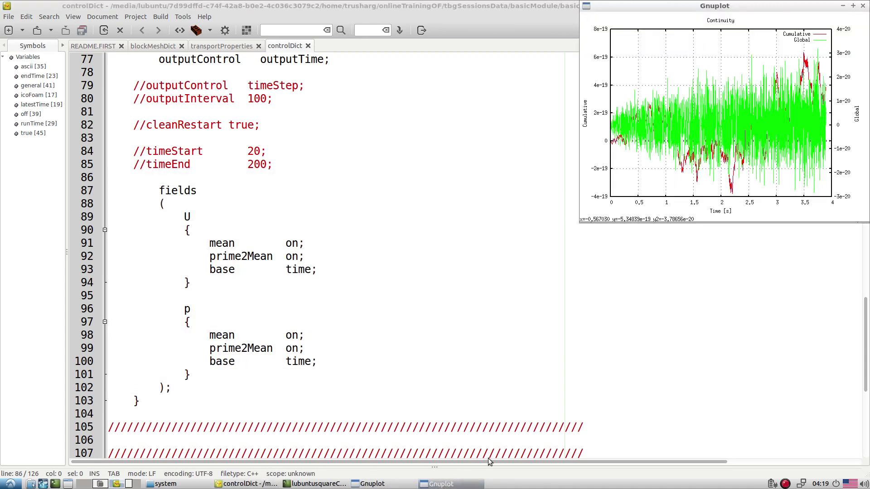
left_click(396, 482)
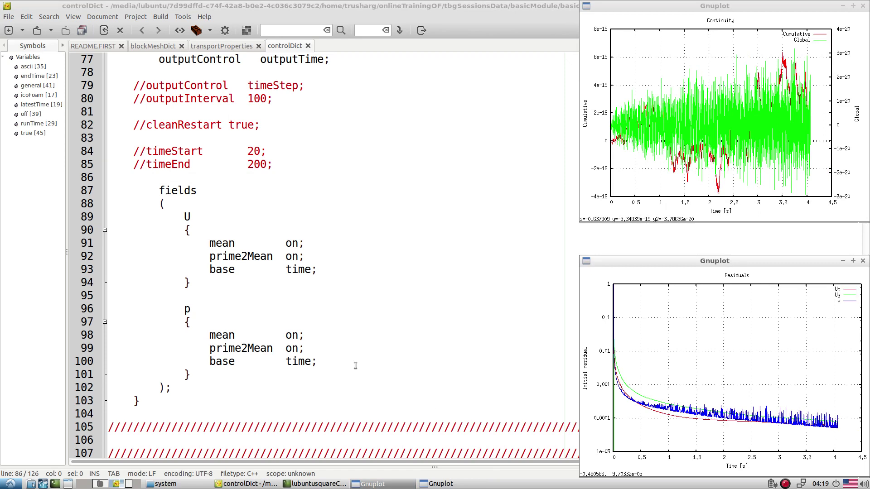
left_click_drag(159, 190, 236, 381)
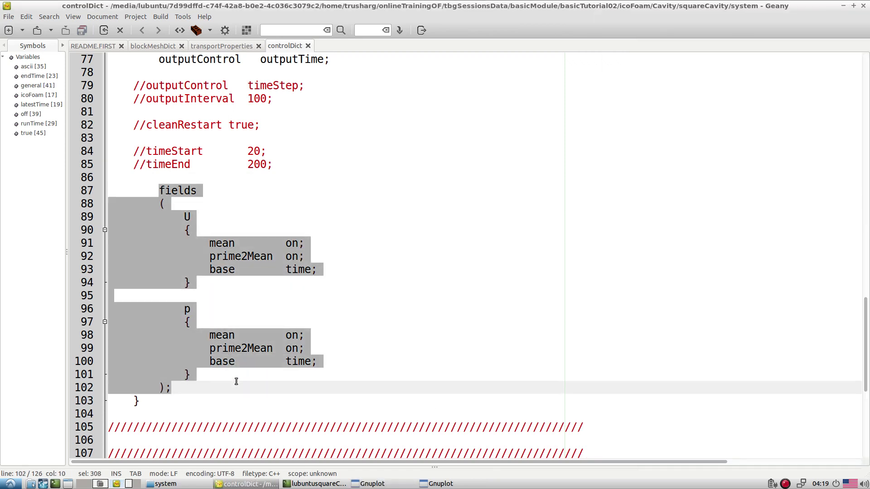
left_click(219, 393)
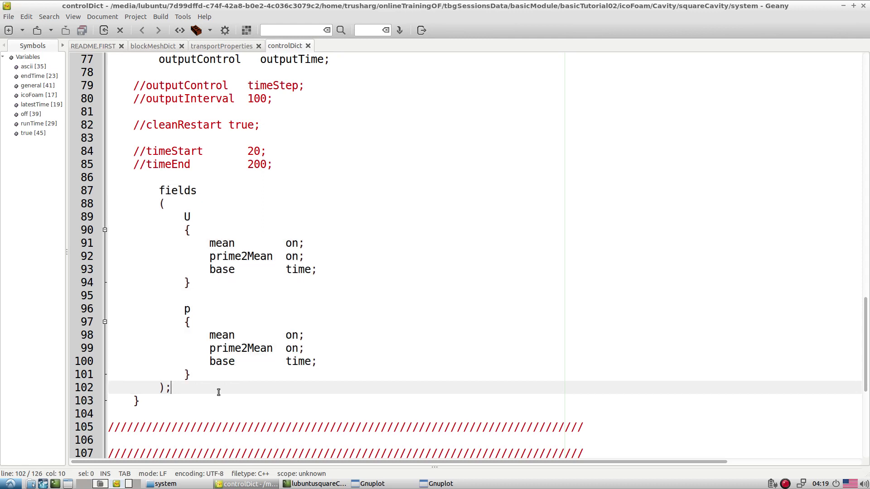
left_click_drag(211, 388, 39, 188)
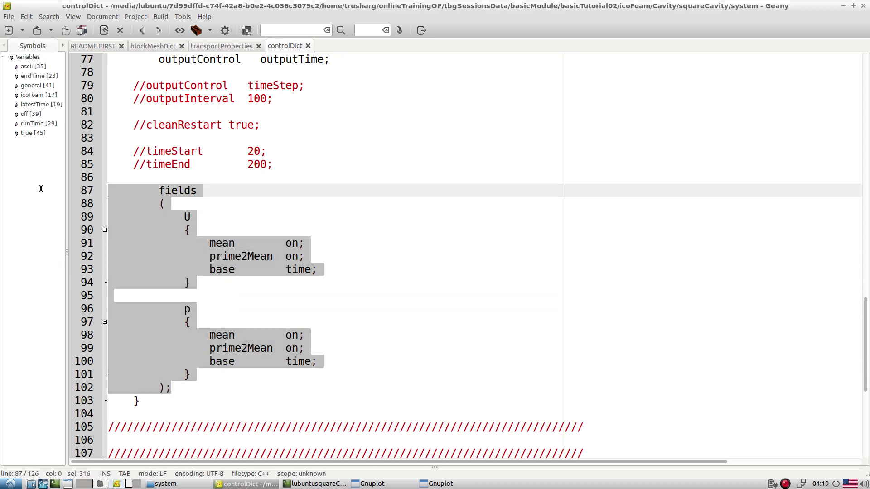
left_click(285, 204)
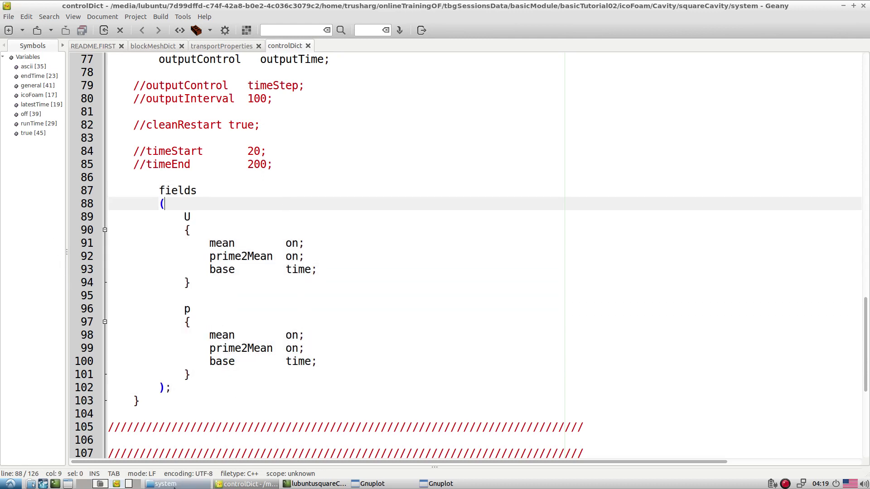
Open fvSchemes from the system folder in Geany
left_click(166, 484)
right_click(234, 62)
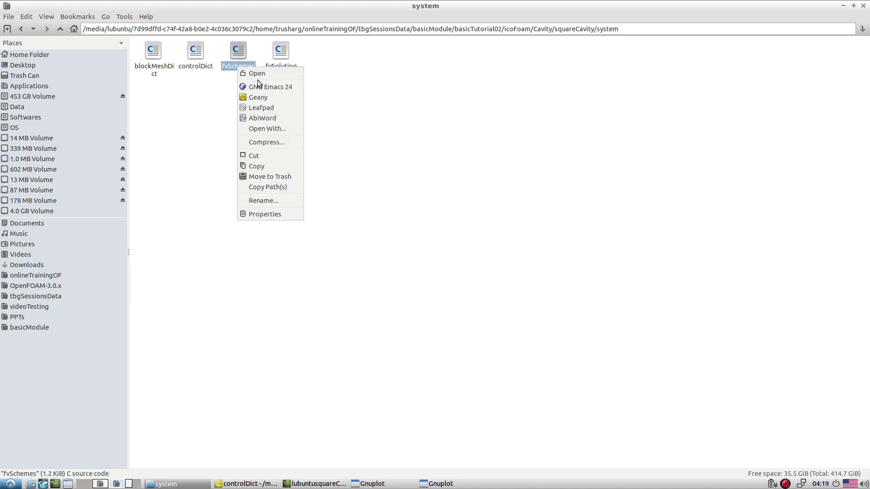
left_click(253, 97)
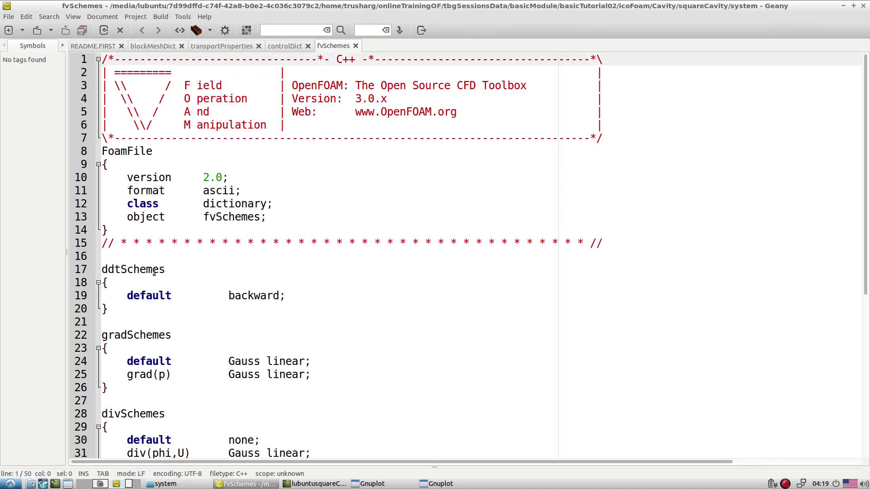
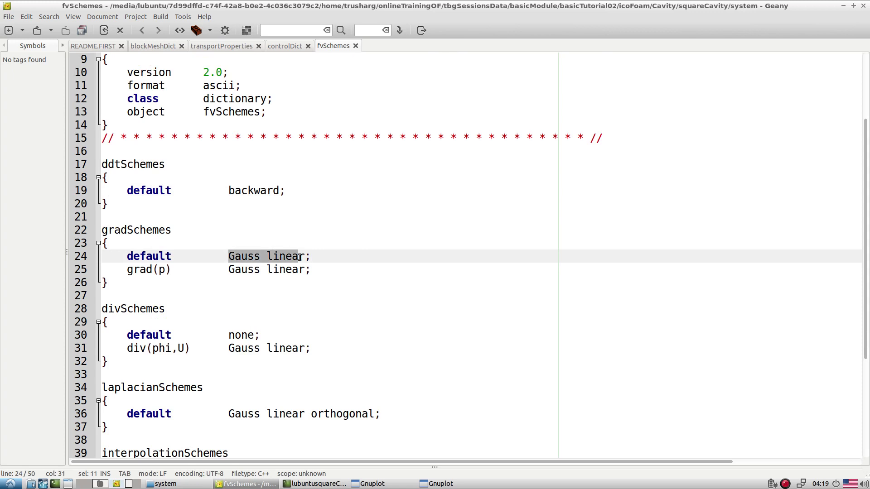
Examine the gradSchemes and divSchemes sections of fvSchemes, highlighting the default gradient scheme and the div(phi,U) scheme
scroll(249, 283, "down", 1)
left_click_drag(228, 204, 287, 209)
double_click(288, 208)
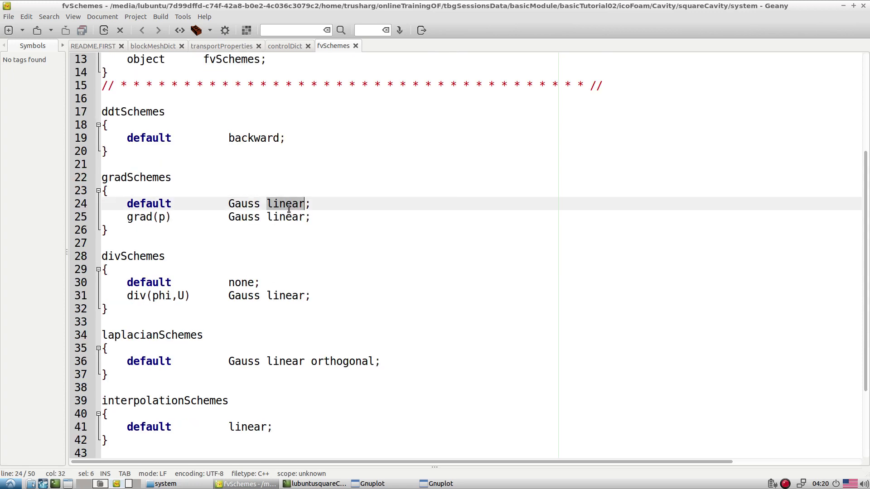
left_click_drag(228, 295, 326, 295)
Examine the laplacianSchemes section of fvSchemes, highlighting the parts of its default entry
scroll(338, 297, "down", 2)
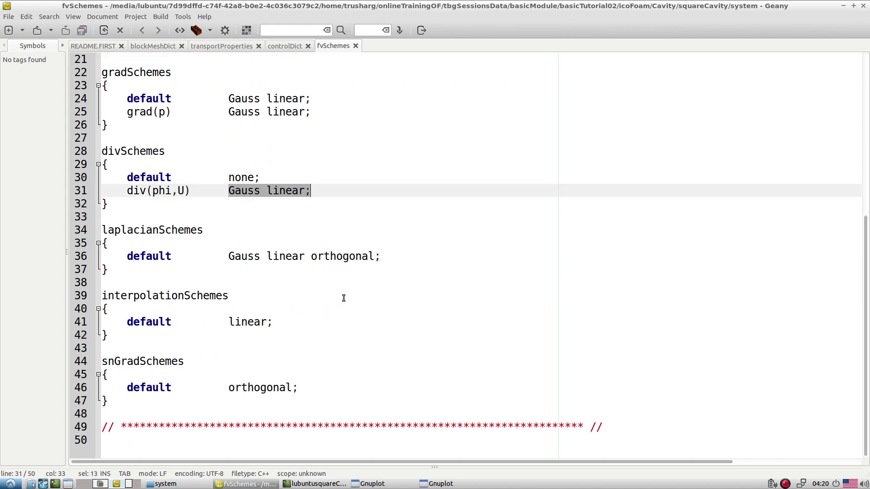
left_click_drag(228, 256, 312, 257)
left_click(375, 268)
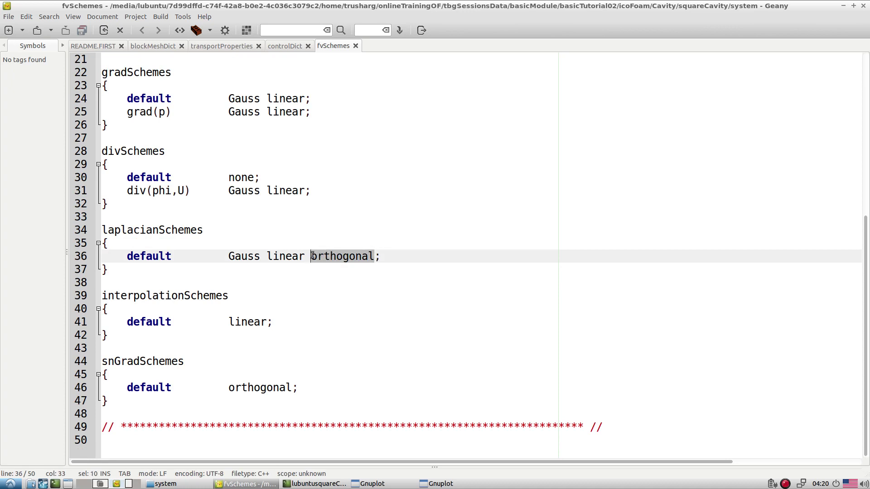
left_click(324, 300)
left_click(335, 257)
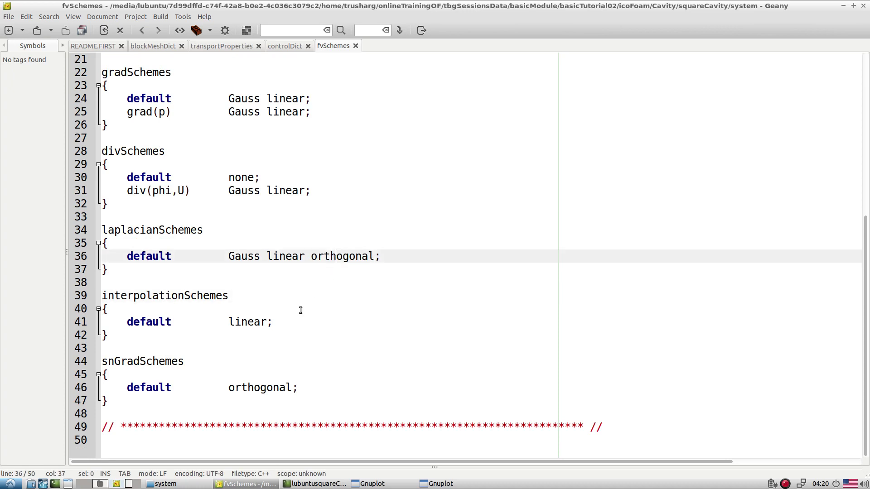
Highlight the default entries of interpolationSchemes and snGradSchemes in fvSchemes for review
left_click(239, 322)
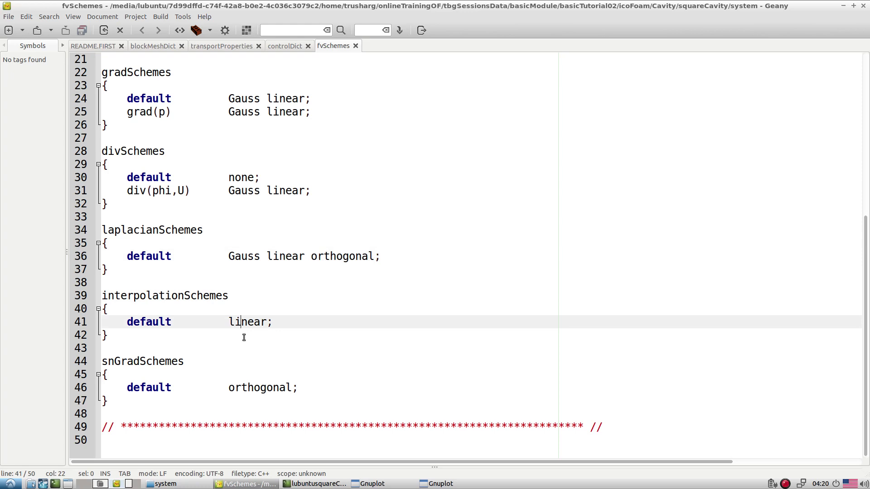
double_click(247, 322)
left_click(272, 344)
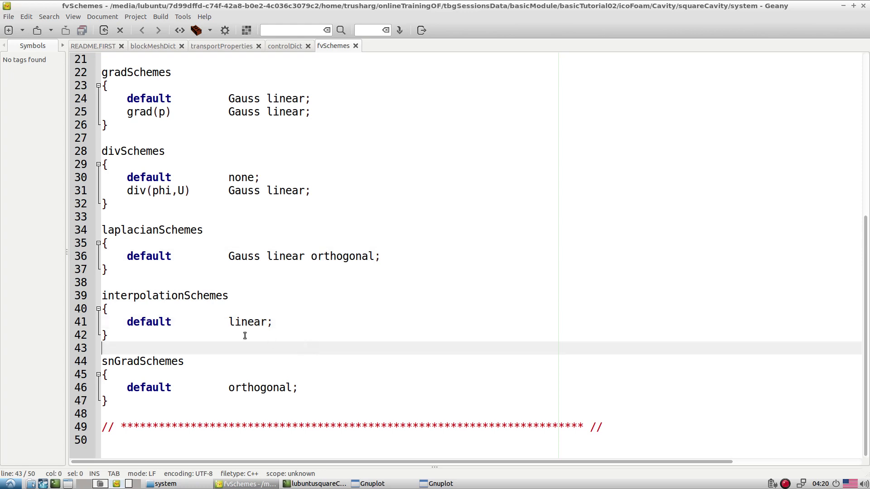
double_click(236, 324)
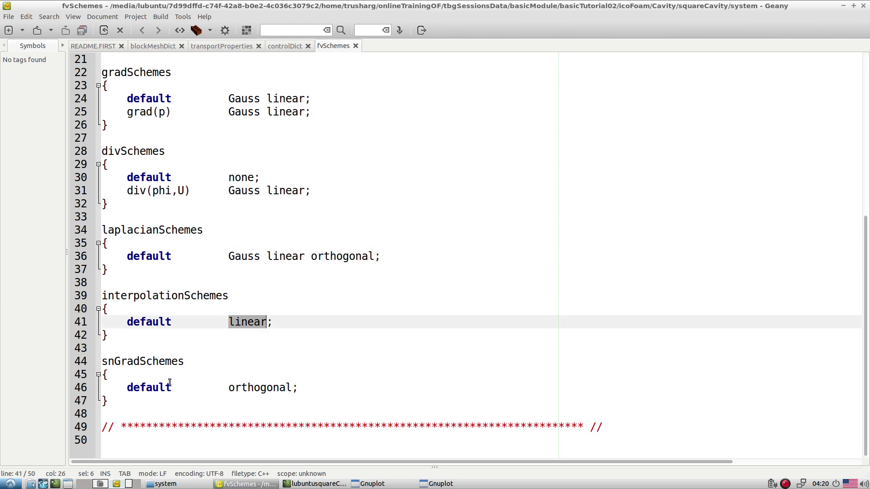
left_click_drag(229, 390, 292, 385)
left_click(312, 349)
double_click(258, 390)
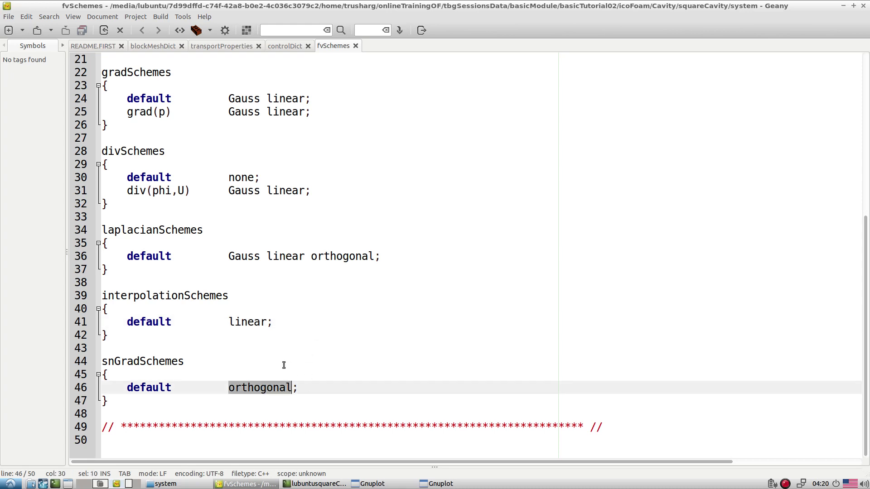
left_click(249, 375)
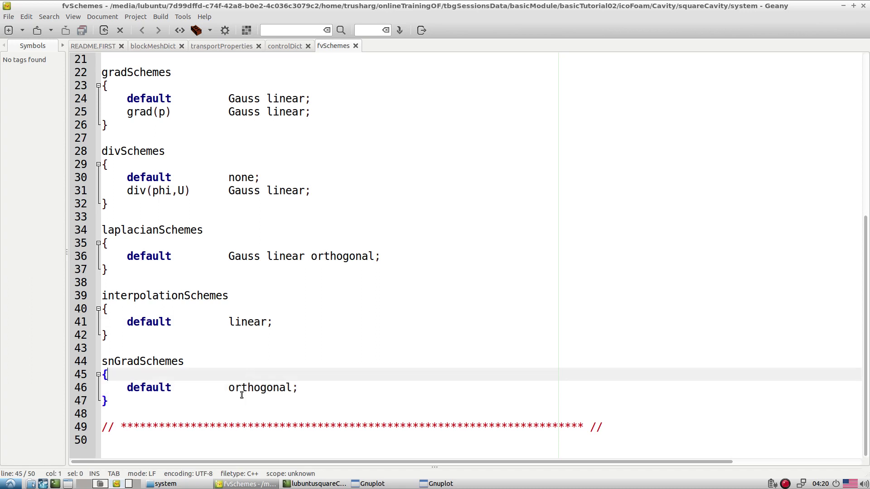
double_click(240, 388)
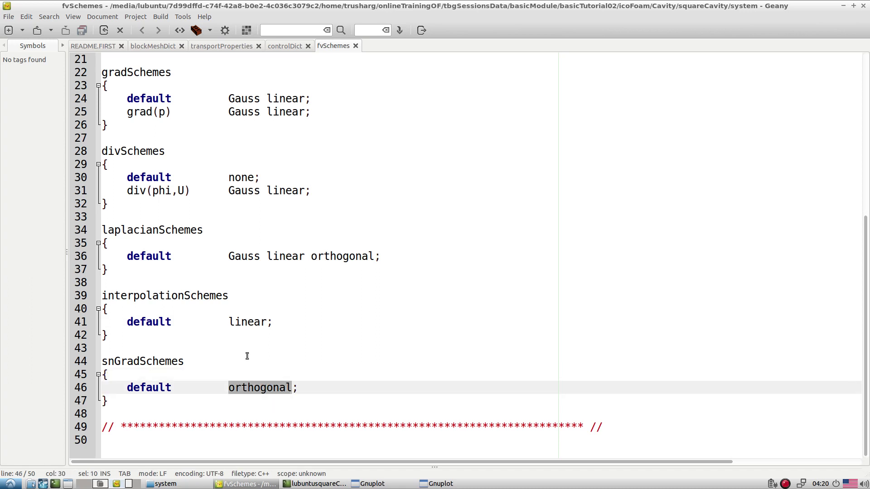
Open fvSolution from the system folder in Geany
left_click(165, 483)
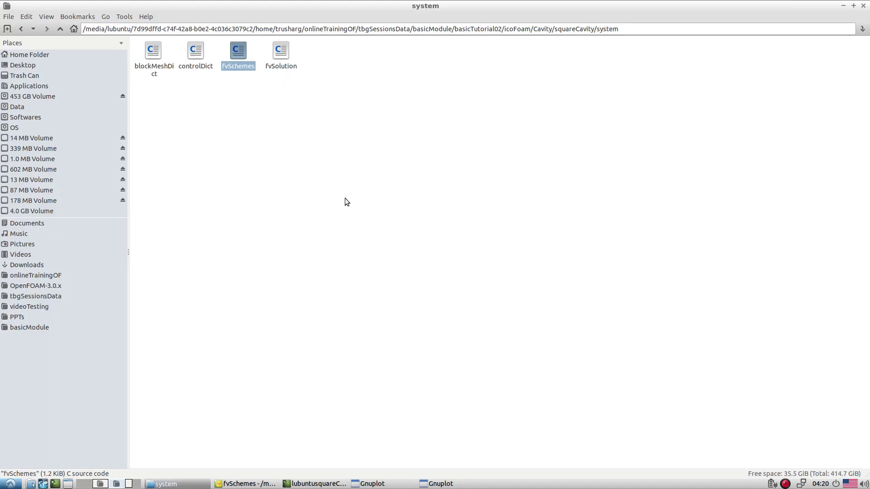
right_click(279, 70)
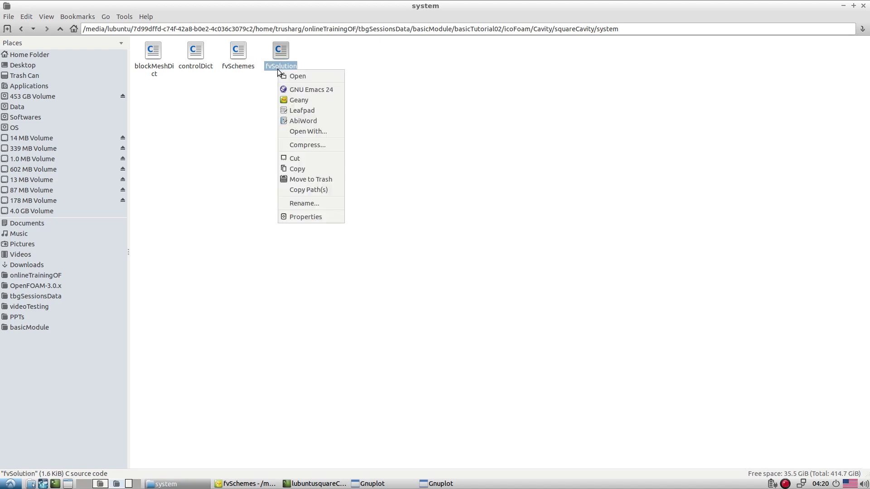
left_click(290, 104)
Examine the p and pFinal solver blocks in fvSolution, highlighting the GAMG settings and the pFinal keyword
scroll(379, 289, "down", 3)
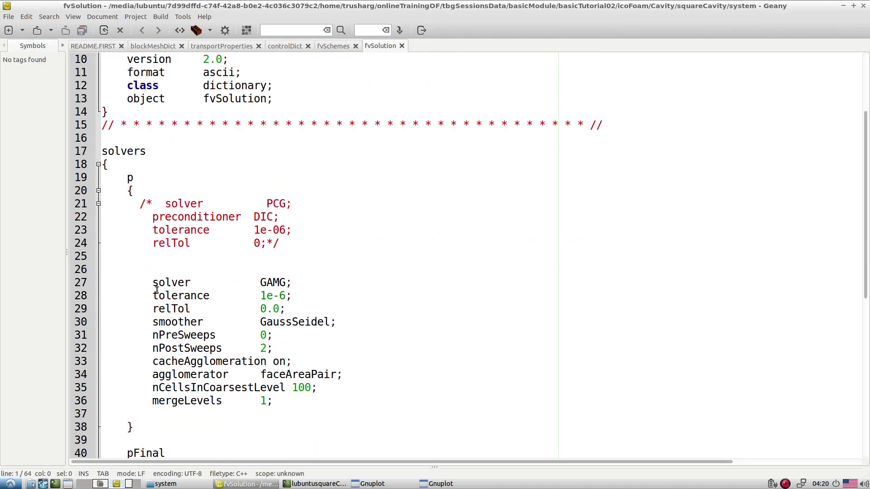
left_click_drag(152, 283, 333, 397)
scroll(327, 362, "down", 7)
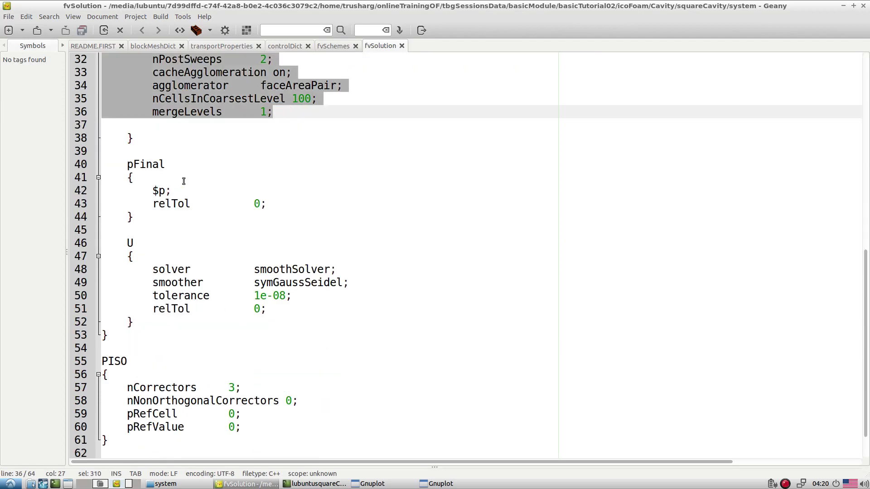
scroll(326, 202, "up", 1)
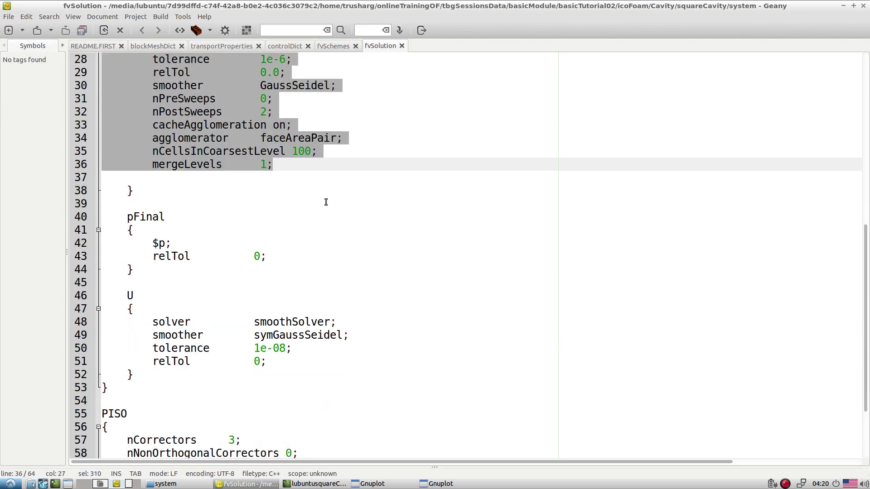
left_click(315, 253)
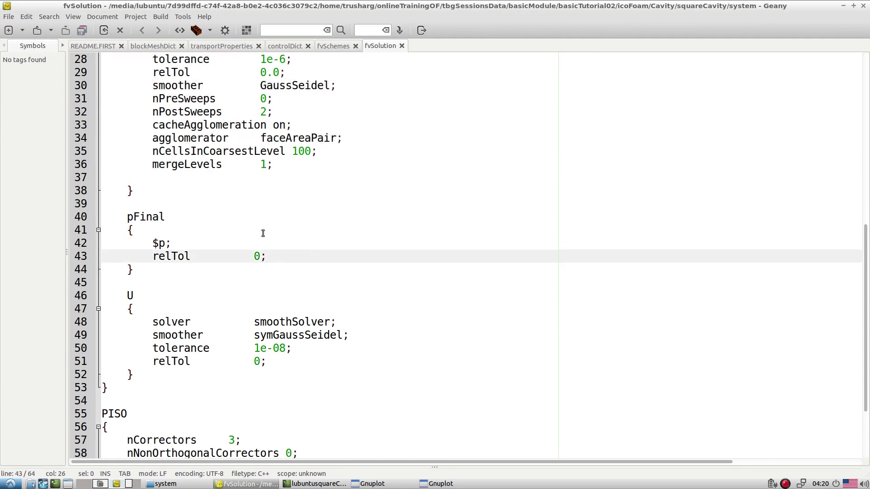
scroll(262, 233, "up", 1)
scroll(263, 233, "up", 2)
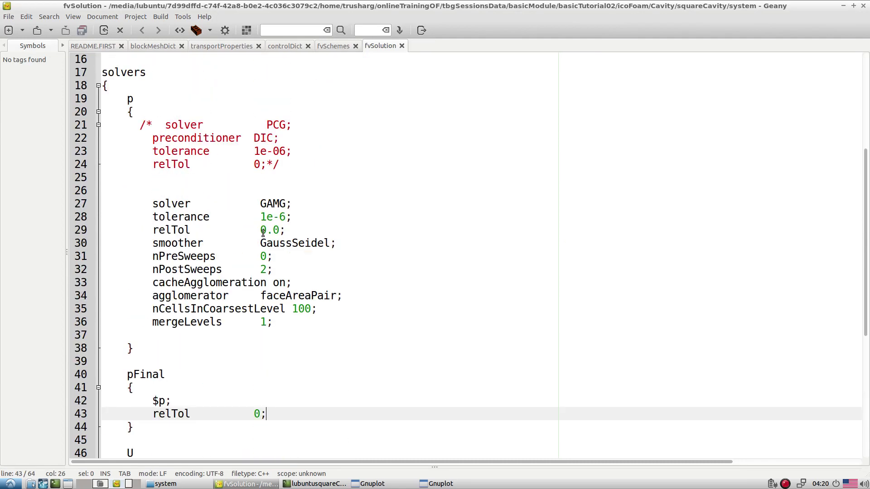
double_click(146, 374)
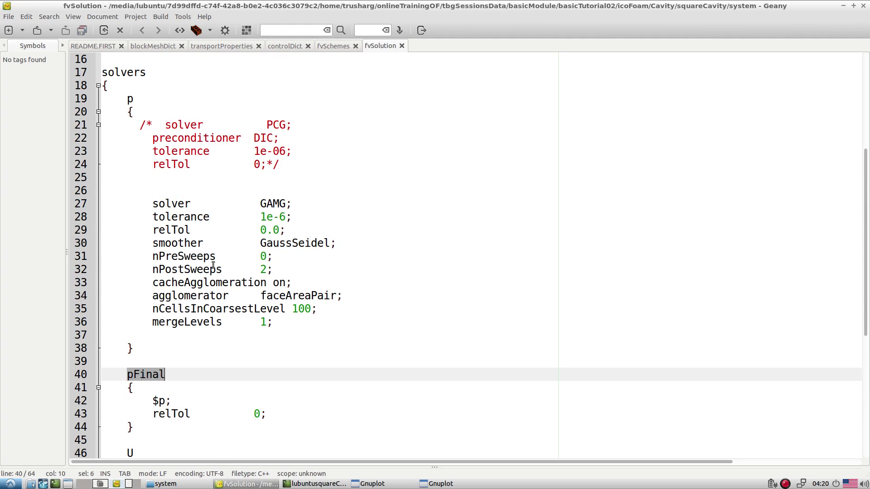
left_click_drag(154, 193, 338, 322)
Examine the U solver block in fvSolution, highlighting its solver, smoother, tolerance and relTol lines
scroll(337, 316, "down", 1)
scroll(338, 316, "down", 4)
left_click_drag(155, 280, 325, 318)
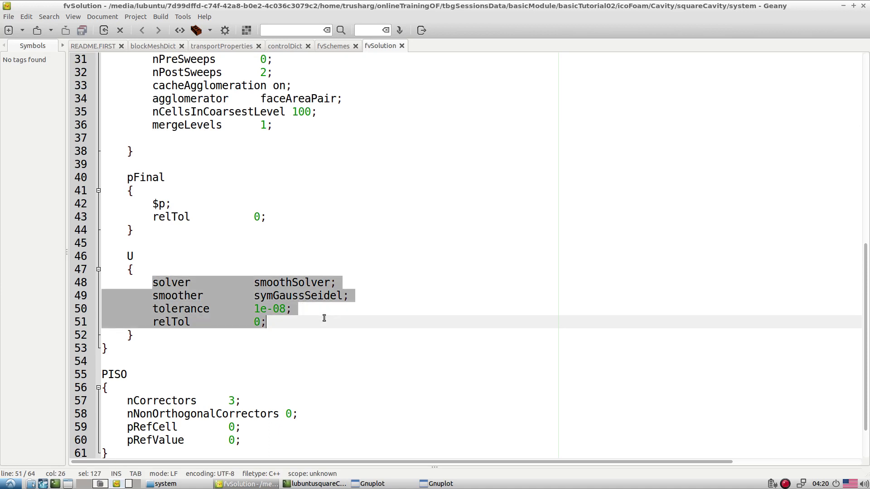
key("Up")
key("Up")
key("Up")
key("Up")
key("Up")
Examine the PISO section of fvSolution, highlighting its corrector and pressure reference entries
scroll(293, 260, "down", 1)
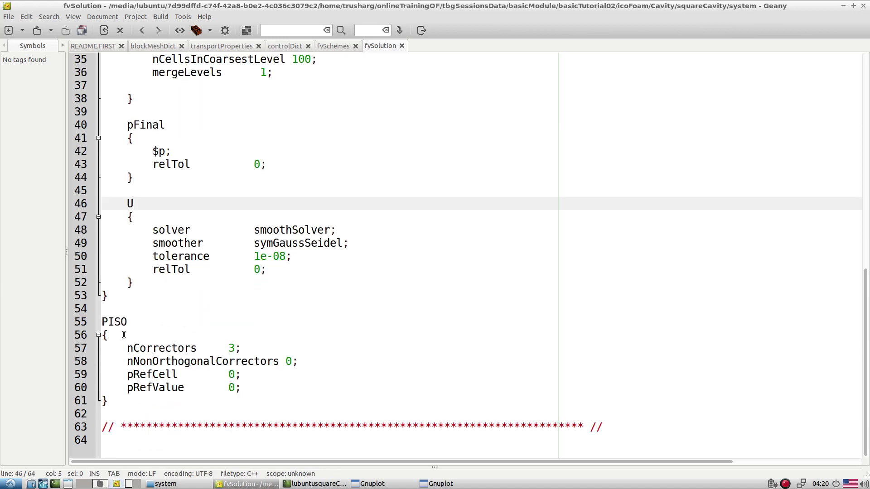
left_click_drag(124, 337, 288, 392)
left_click(287, 392)
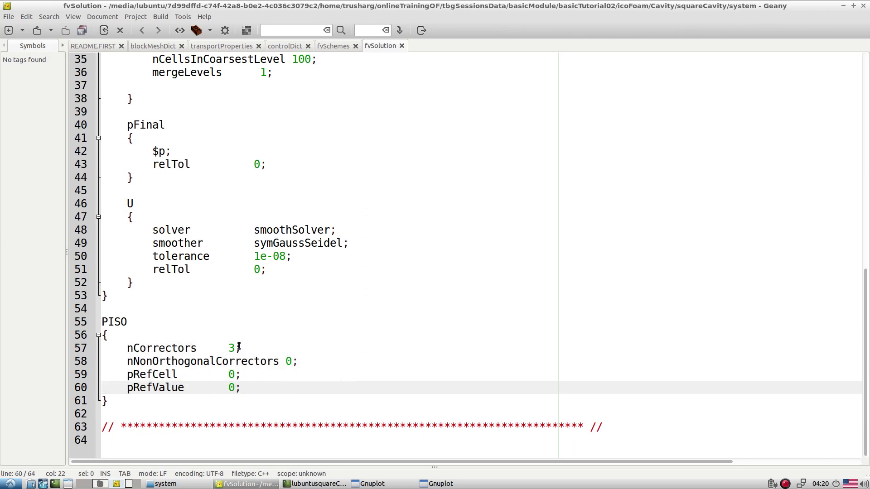
left_click_drag(241, 348, 230, 349)
left_click(231, 348)
mouse_move(127, 348)
left_mouse_down()
mouse_move(242, 383)
mouse_move(119, 360)
mouse_move(113, 349)
left_mouse_up()
left_click(252, 389)
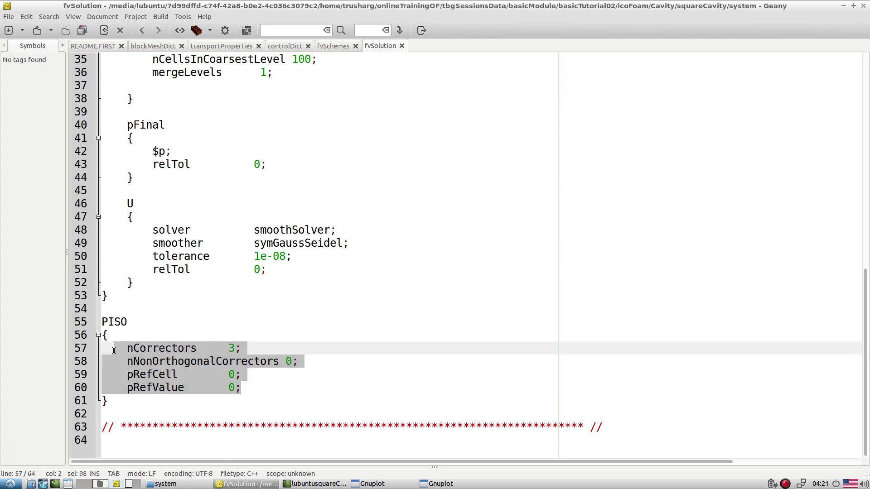
left_click(122, 354)
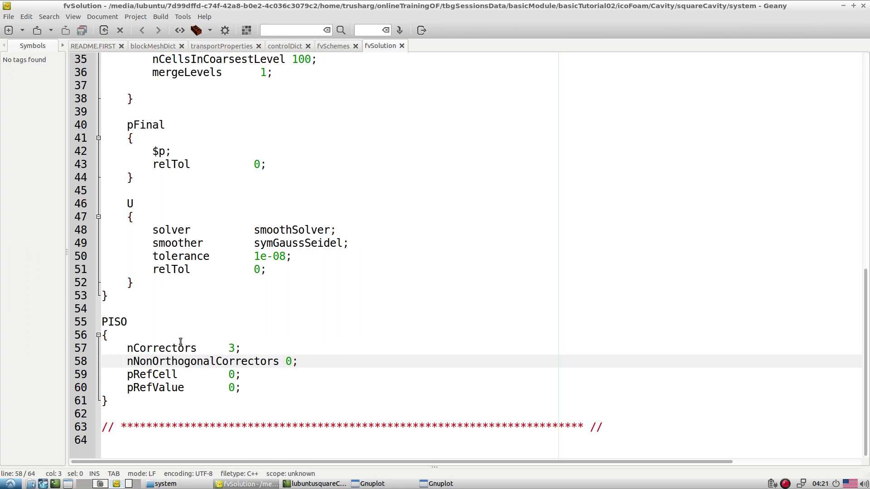
Highlight the nNonOrthogonalCorrectors entry in the PISO section for closer review
double_click(152, 361)
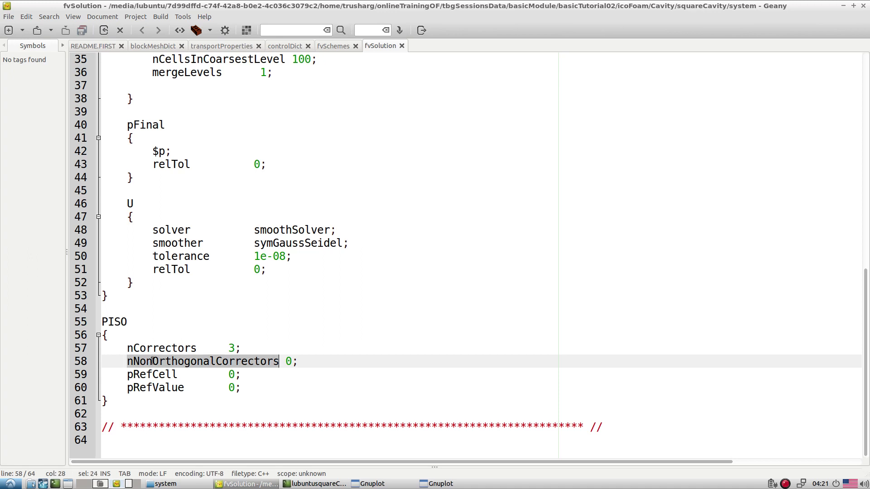
left_click(286, 398)
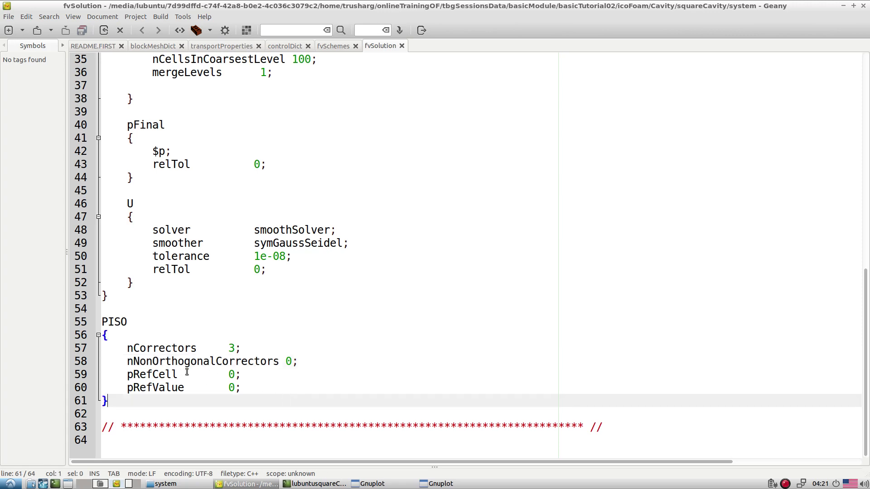
left_click_drag(292, 361, 129, 361)
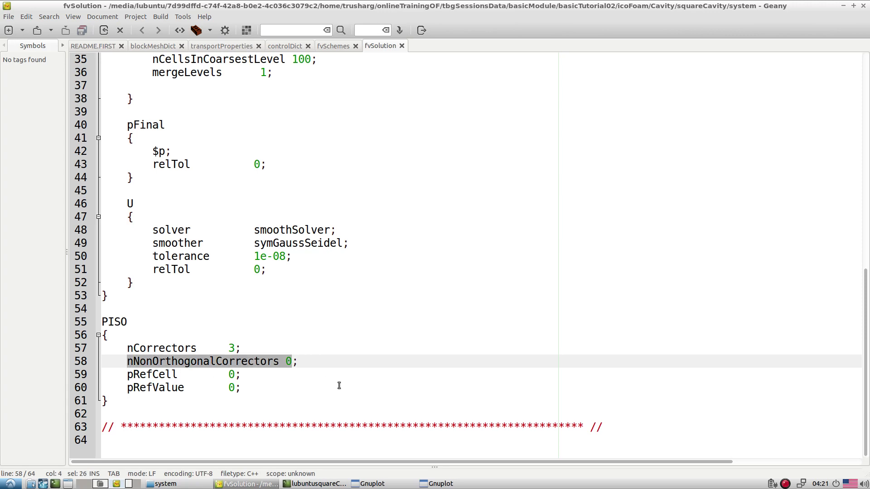
left_click(240, 388)
Check the residuals plot and interrupt the running solver in the terminal
left_click(368, 484)
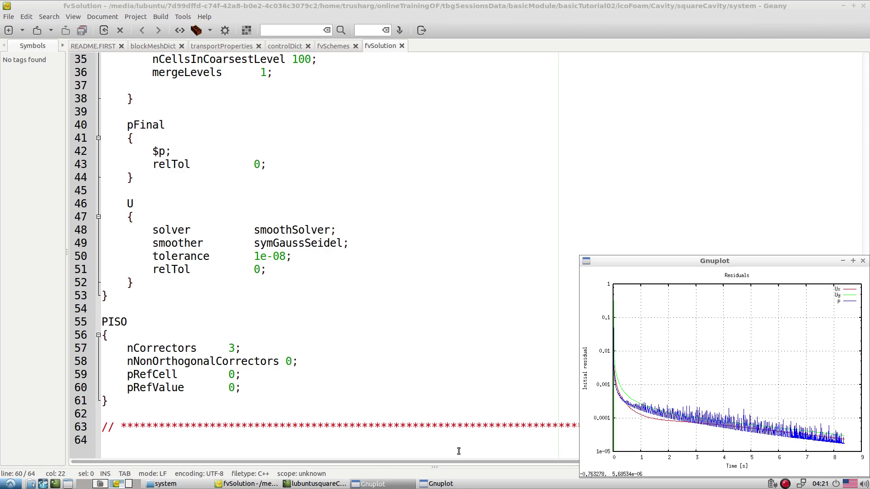
left_click(305, 485)
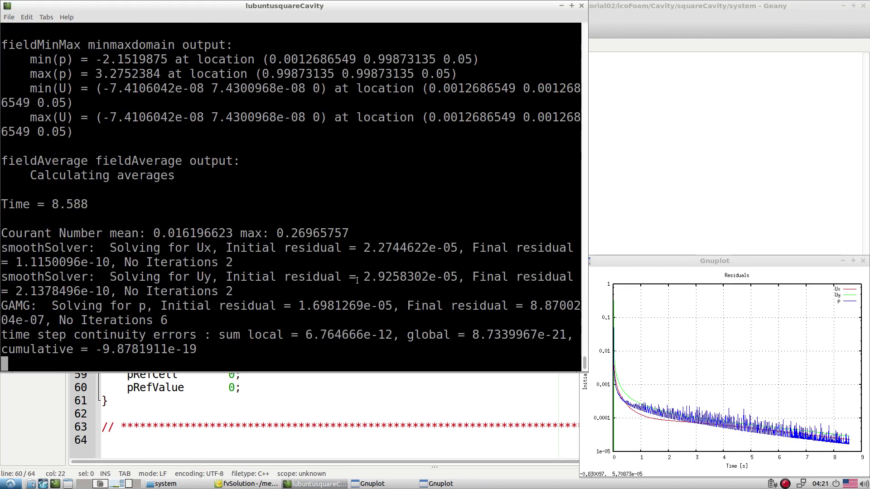
key("ctrl+c")
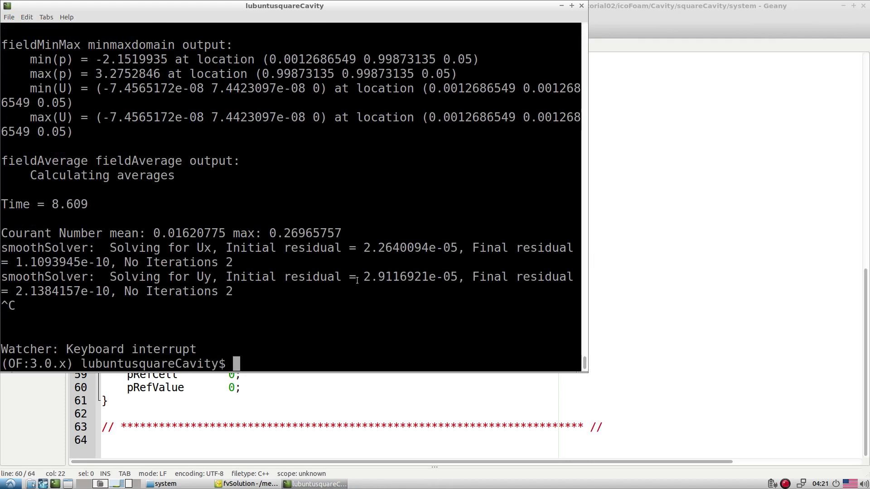
Launch paraFoam from the terminal and load the squareCavity case in ParaView
type("paraFoam")
key("Return")
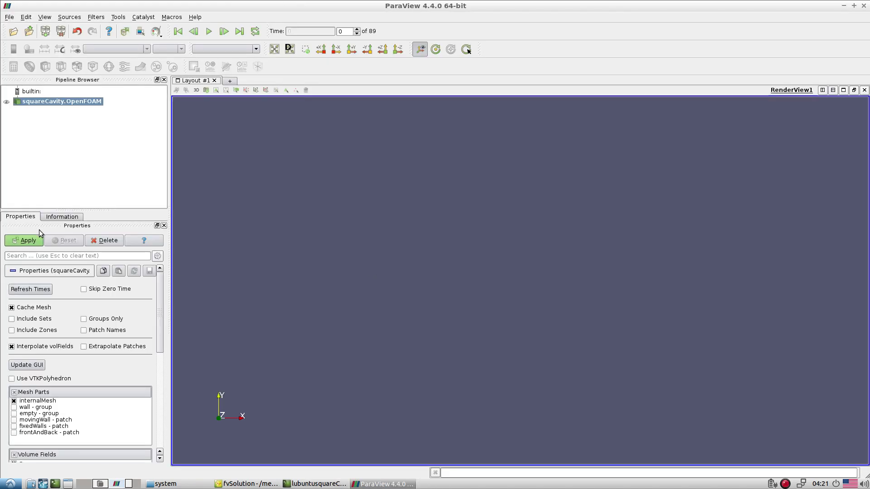
Colour the cavity surface by point field U magnitude and play the results through the saved time steps
left_click(210, 50)
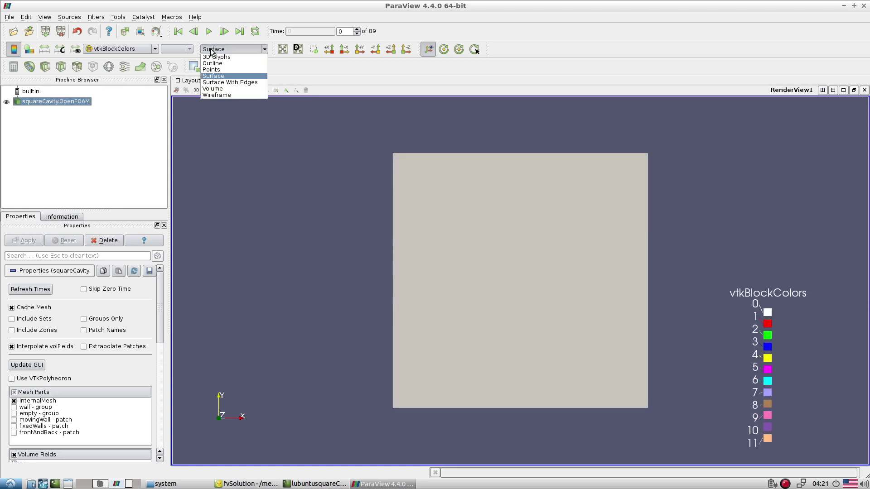
left_click(131, 48)
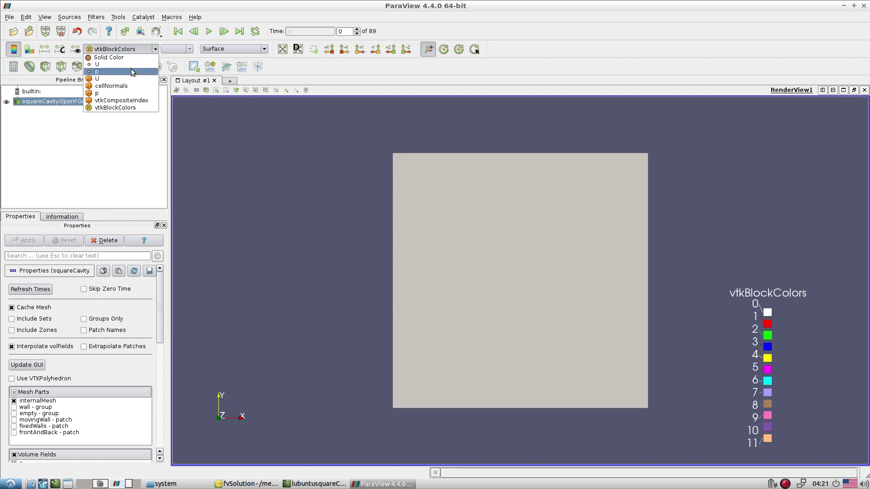
left_click(132, 68)
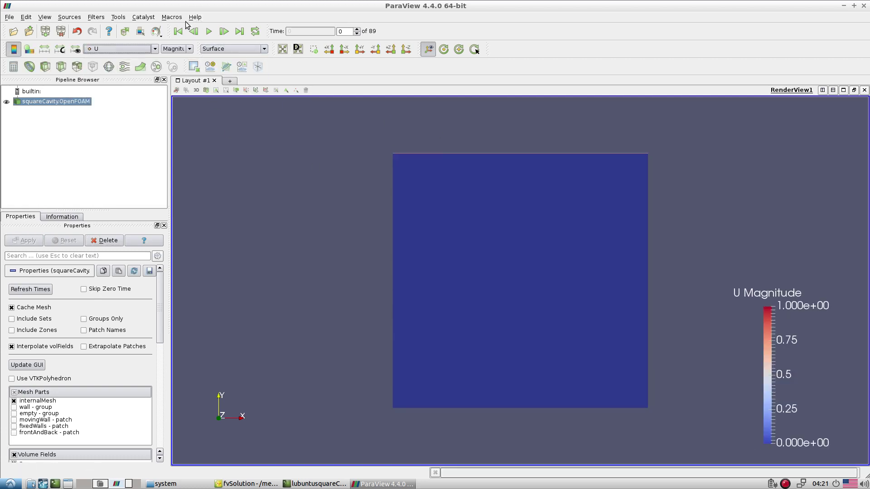
left_click(209, 31)
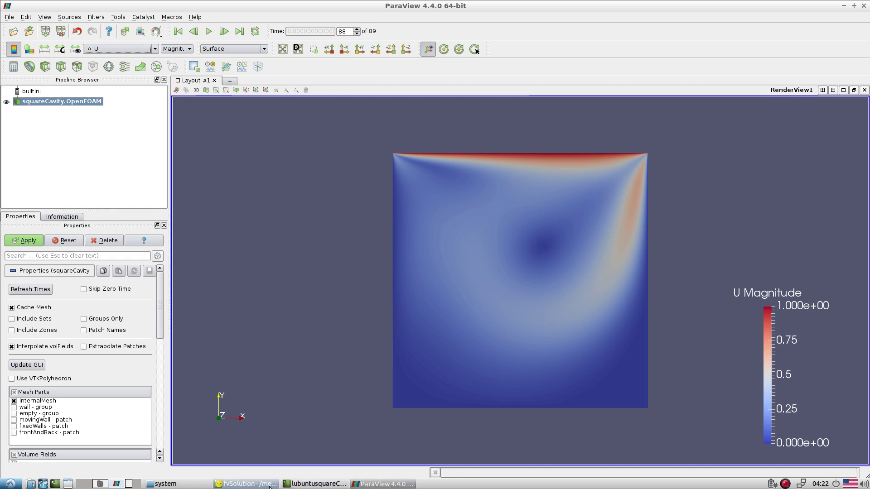
Quit ParaView from its terminal session and run pyFoamPlotWatcher.py on log.icoFoam
left_click(315, 483)
key("ctrl+c")
key("Up")
key("Up")
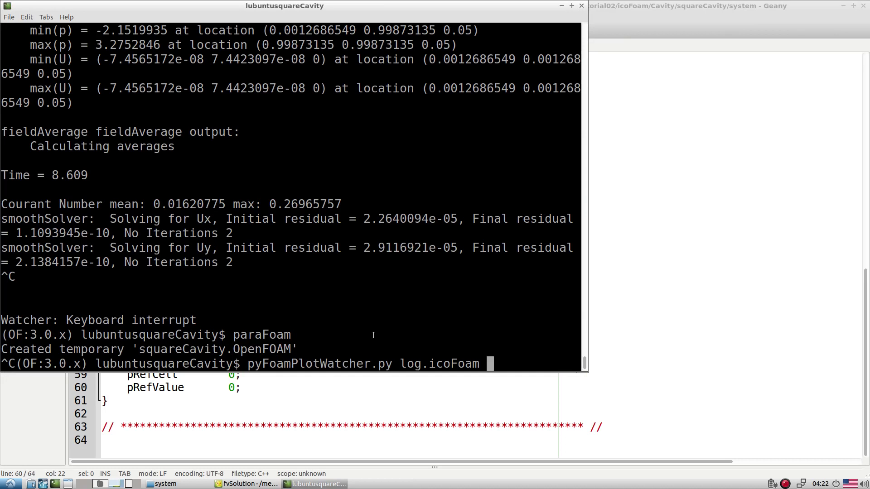
key("Return")
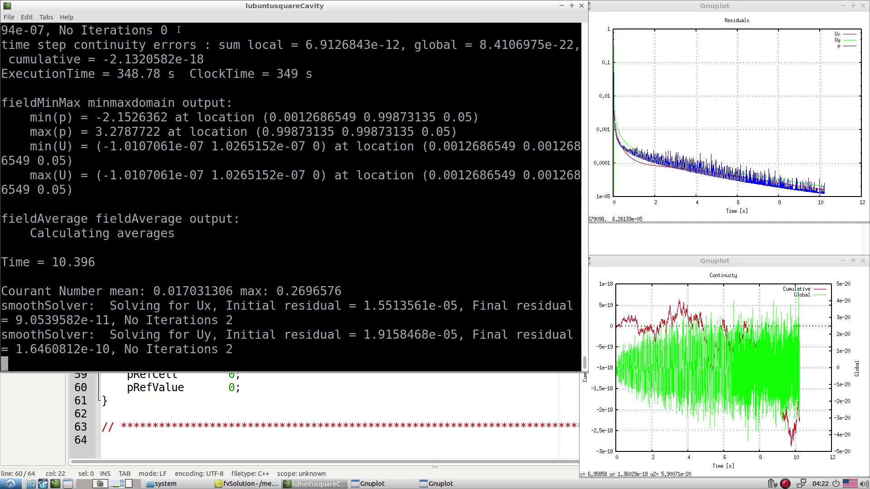
Interrupt the plot watcher in the maximized terminal and examine the iteration counts of the Ux, Uy and first p solves at time 10.519
left_click(571, 5)
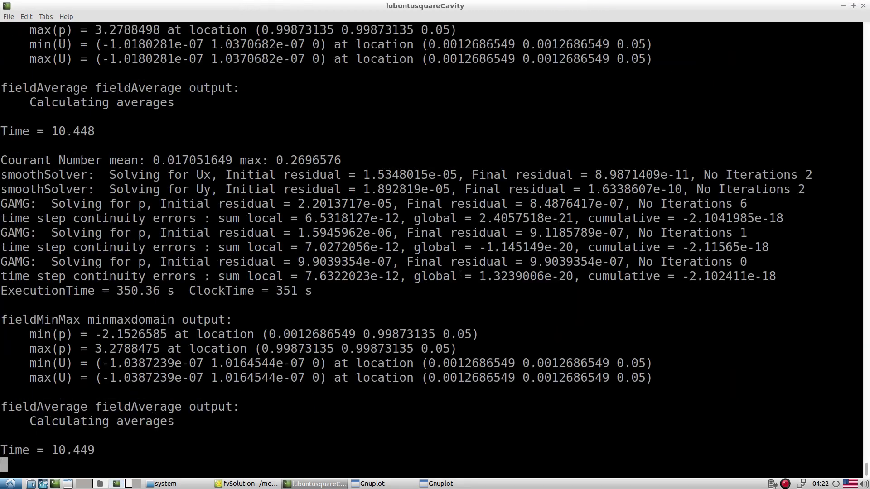
key("ctrl+c")
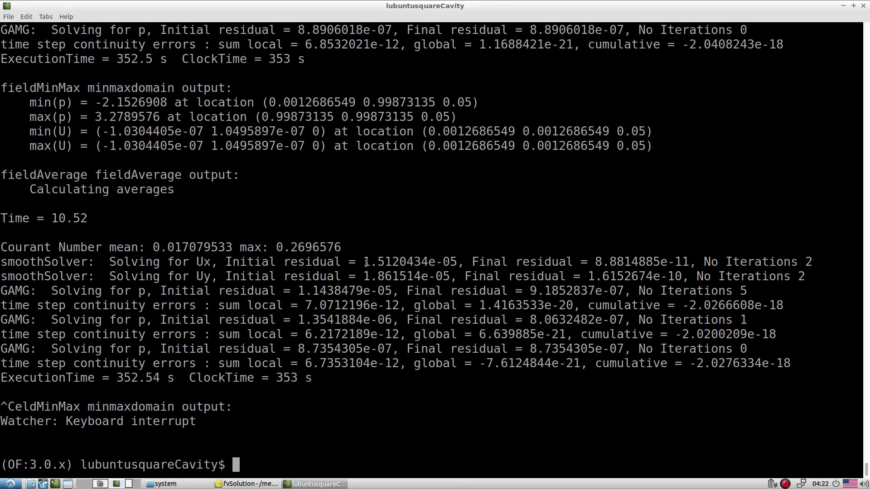
scroll(366, 263, "up", 5)
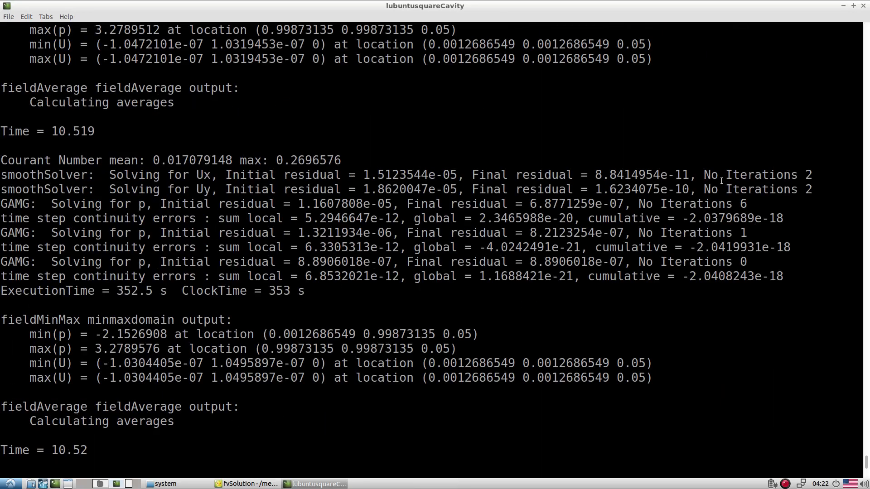
left_click_drag(809, 171, 820, 186)
left_click(810, 191)
left_click(91, 218)
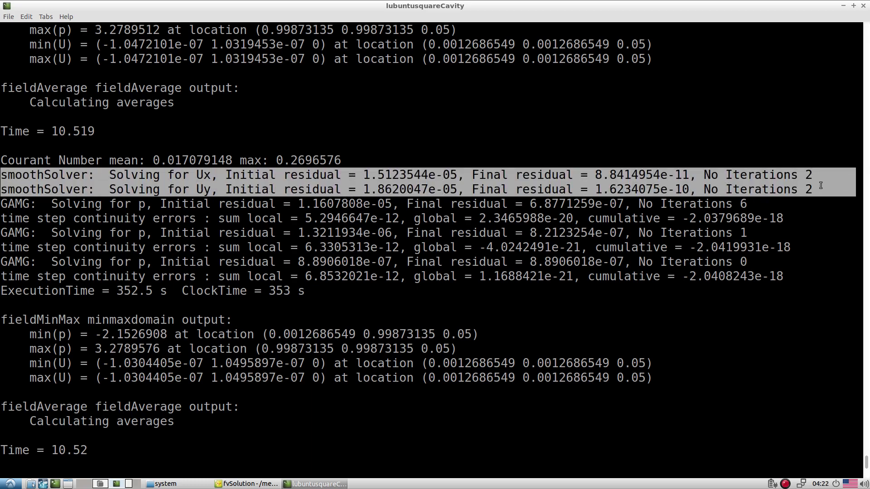
left_click(790, 214)
double_click(707, 203)
left_click(709, 203)
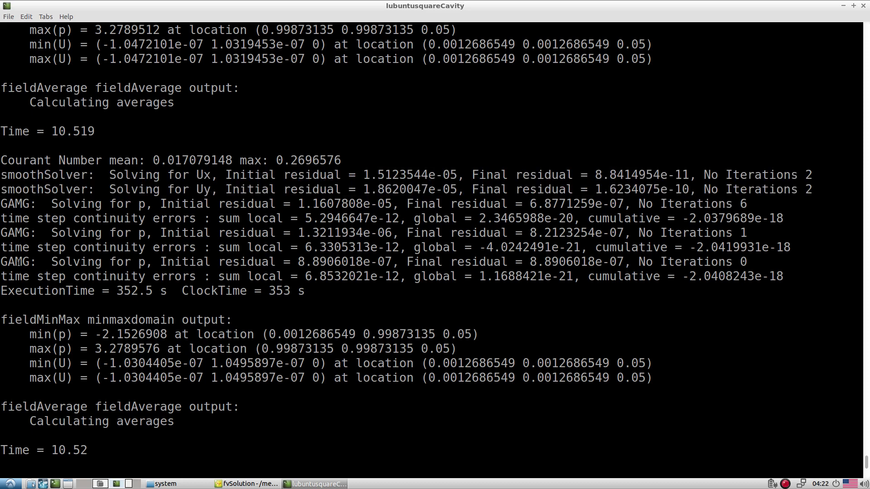
Compare the last GAMG pressure solve of the time step with the nCorrectors value in fvSolution's PISO section
left_click_drag(748, 262, 2, 262)
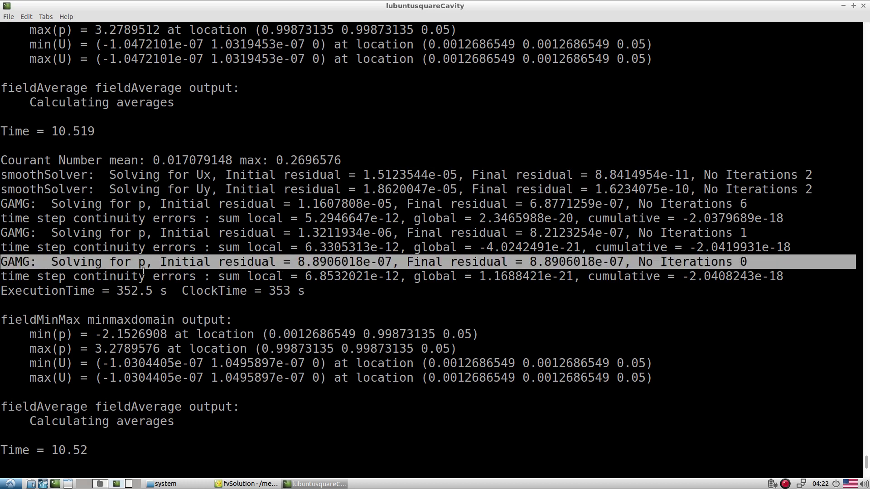
left_click(227, 484)
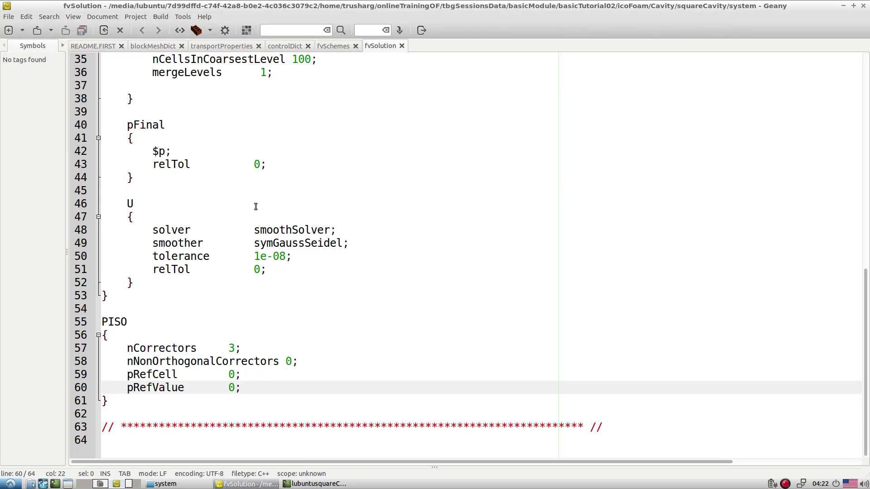
scroll(256, 207, "up", 3)
scroll(256, 206, "down", 3)
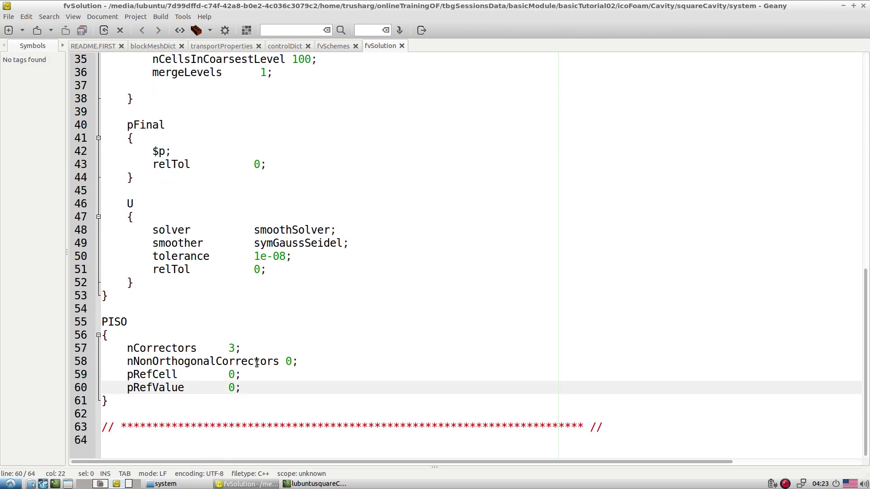
double_click(231, 348)
left_click(289, 485)
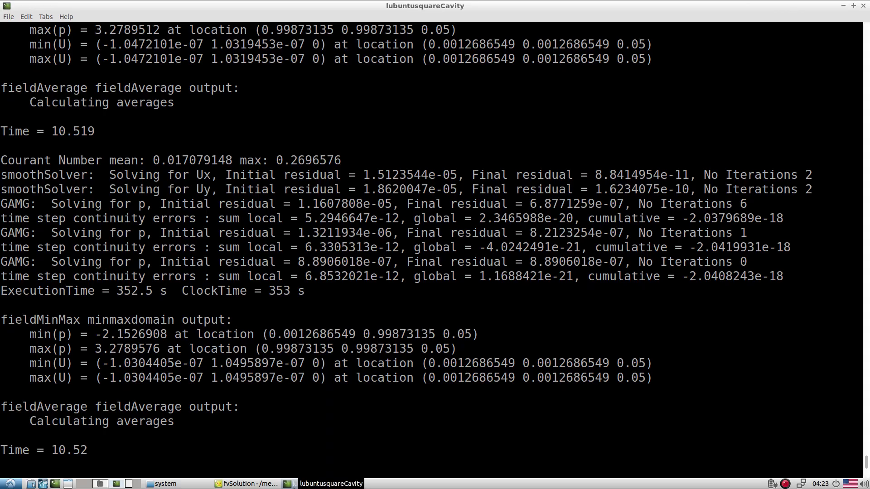
Examine the initial residual, final residual and iteration count of the third pressure corrector in the terminal log
left_click_drag(762, 261, 5, 267)
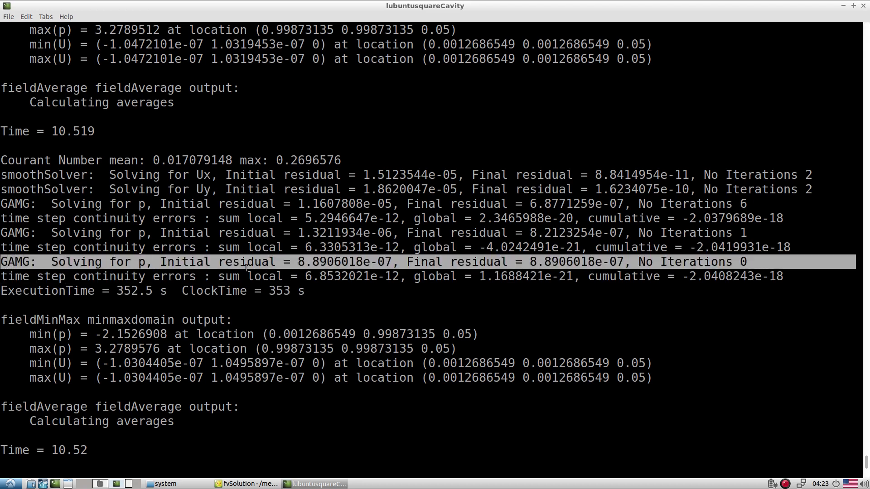
left_click(483, 255)
double_click(589, 262)
left_click(742, 285)
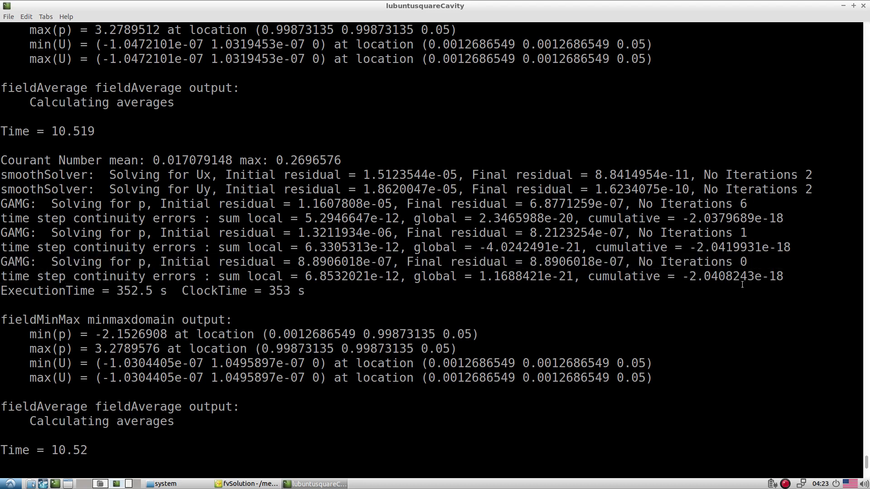
left_click_drag(751, 261, 2, 261)
left_click(268, 249)
Highlight the Ux initial residual and the Ux and Uy iteration counts in the solver log for review
left_click_drag(361, 173, 442, 170)
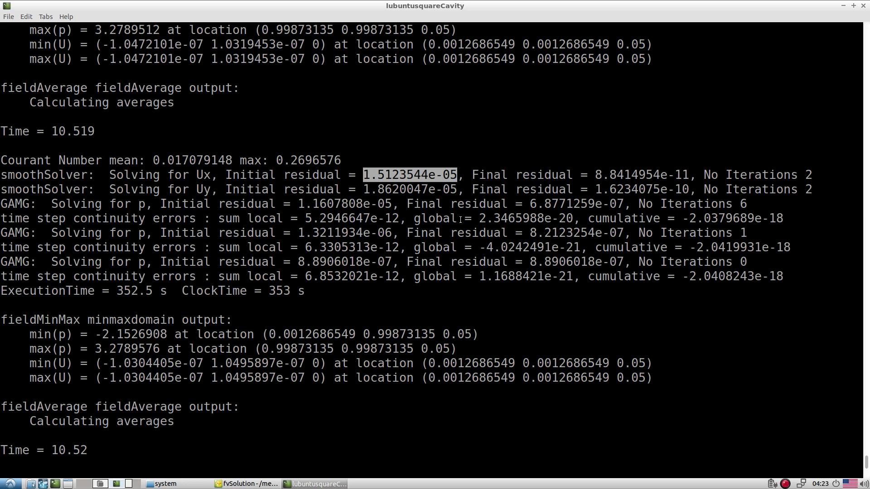
double_click(808, 175)
double_click(808, 188)
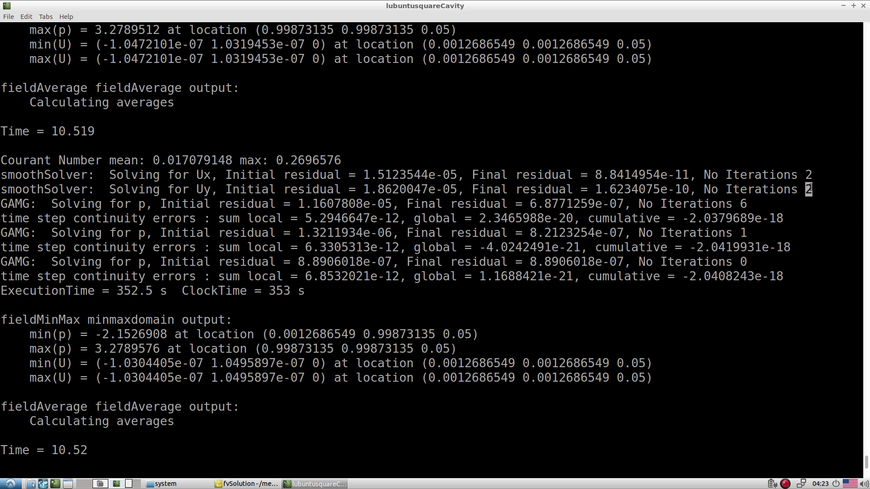
left_click(750, 204)
Rerun pyFoamPlotWatcher.py on log.icoFoam and move the residuals plot away from the continuity plot to monitor convergence
left_click(252, 486)
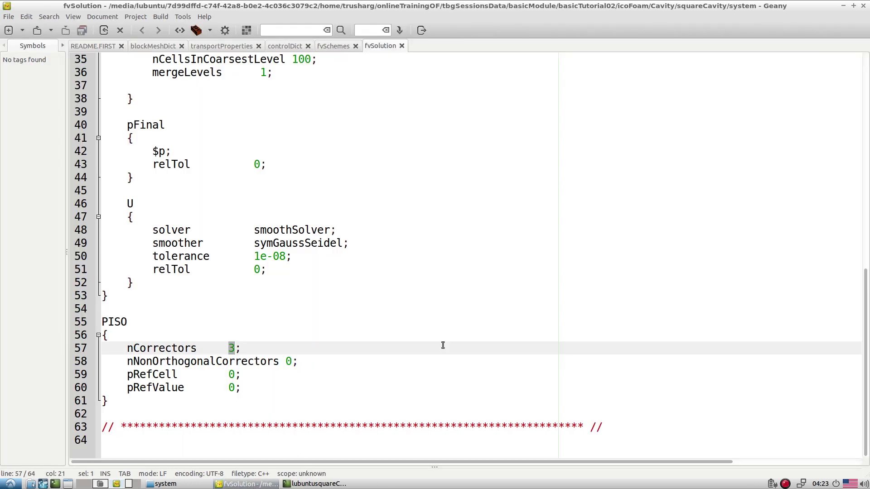
left_click(315, 483)
key("ctrl+c")
key("ctrl+c")
key("Up")
key("Up")
key("Down")
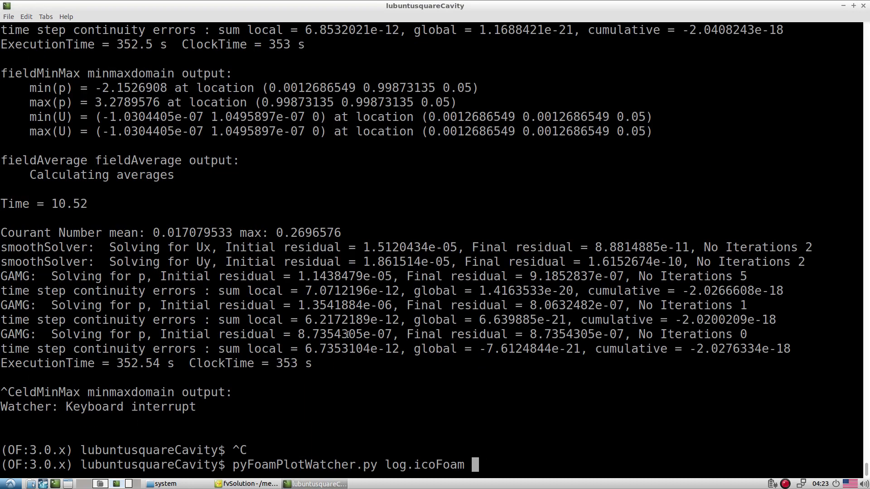
key("Return")
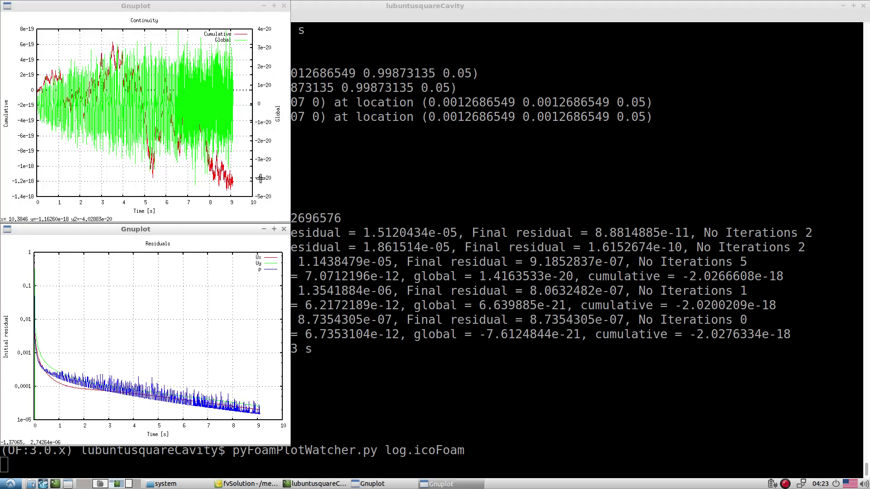
left_click_drag(203, 227, 567, 188)
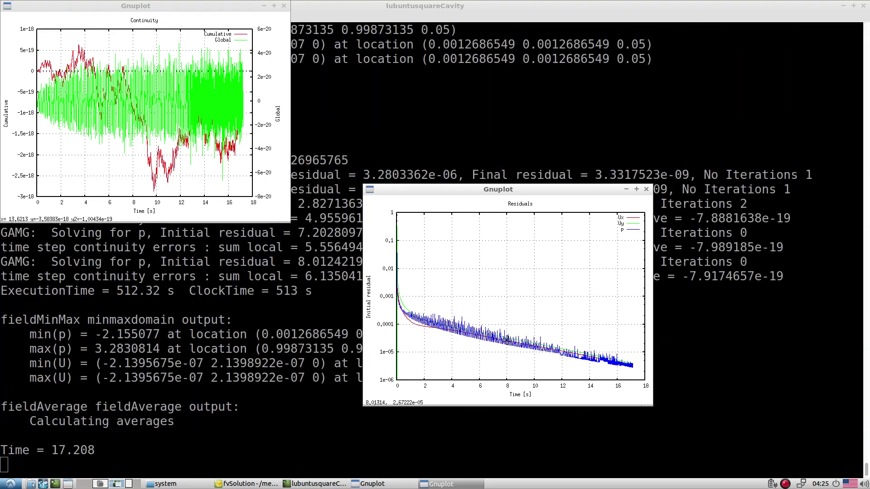
Interrupt the running plot watcher in the terminal
left_click(246, 364)
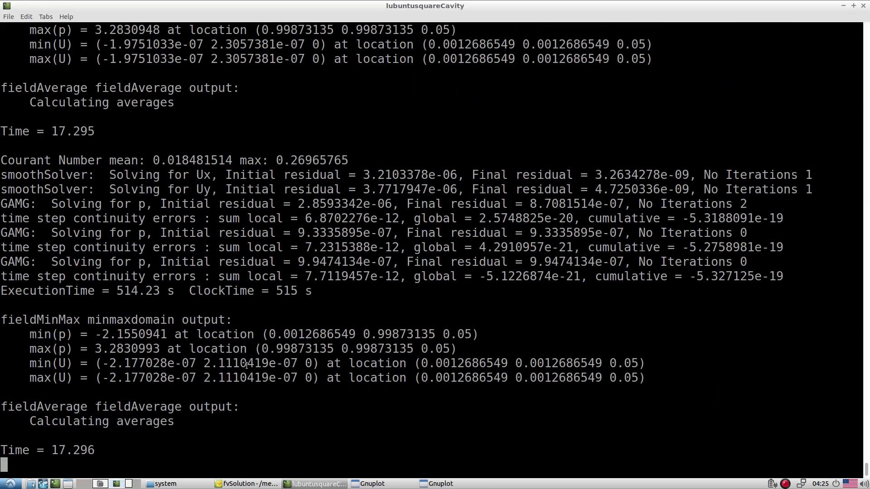
key("ctrl+c")
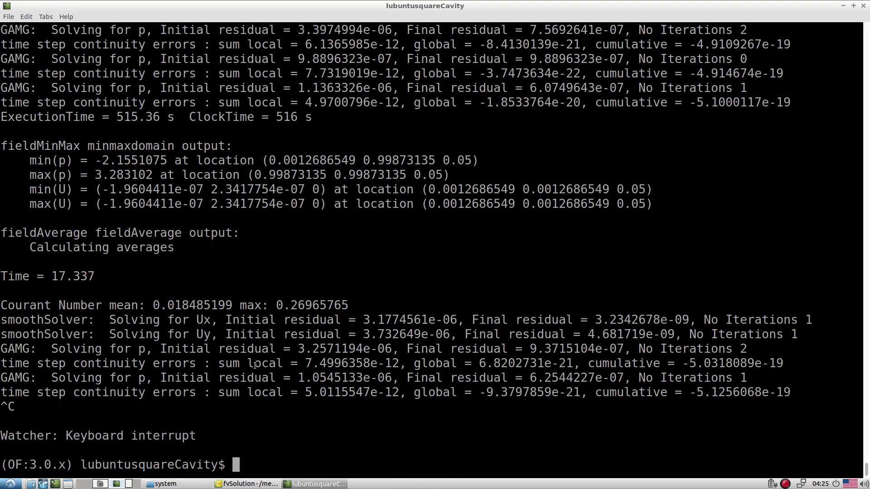
key("ctrl+c")
type("fg")
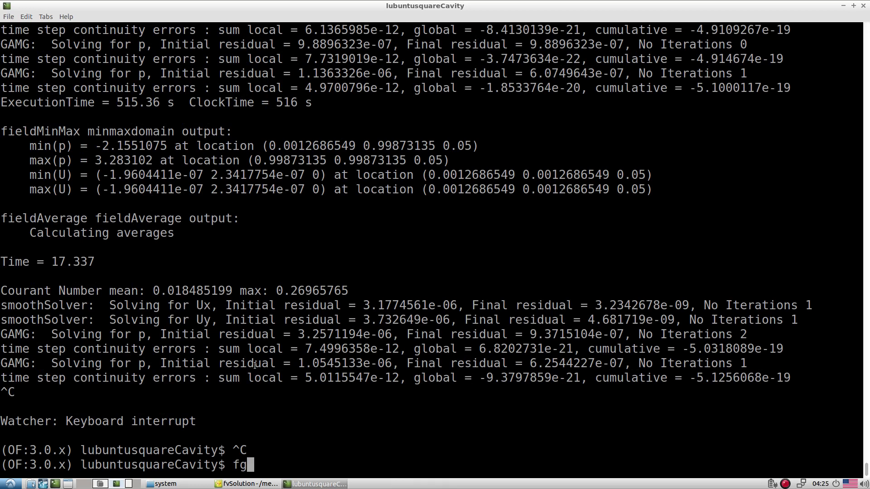
key("BackSpace")
key("BackSpace")
key("Up")
key("Up")
key("Up")
key("Up")
key("Down")
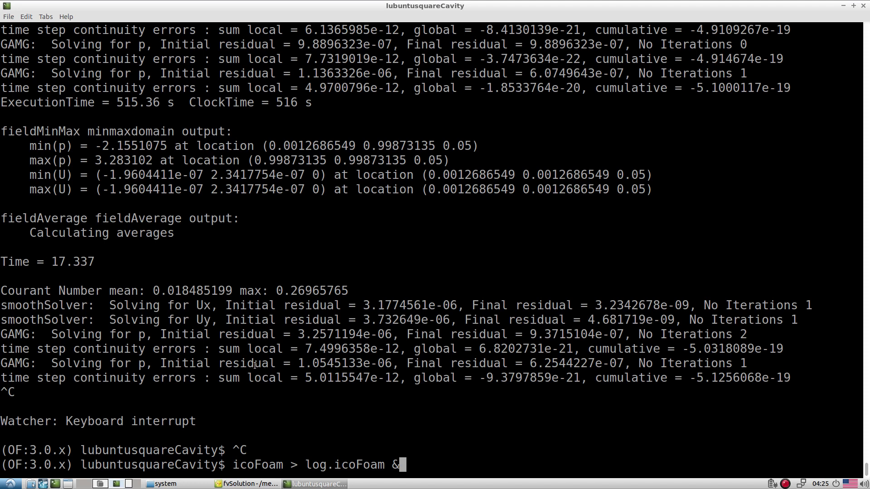
key("Down")
key("Down")
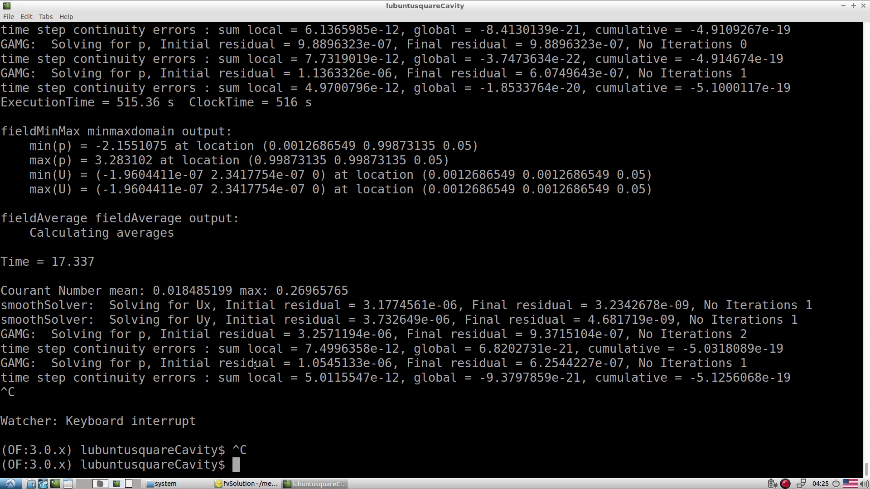
type("fg")
key("BackSpace")
key("BackSpace")
List the running processes with top, select the process ID of icoFoam and leave the listing
type("top")
key("Return")
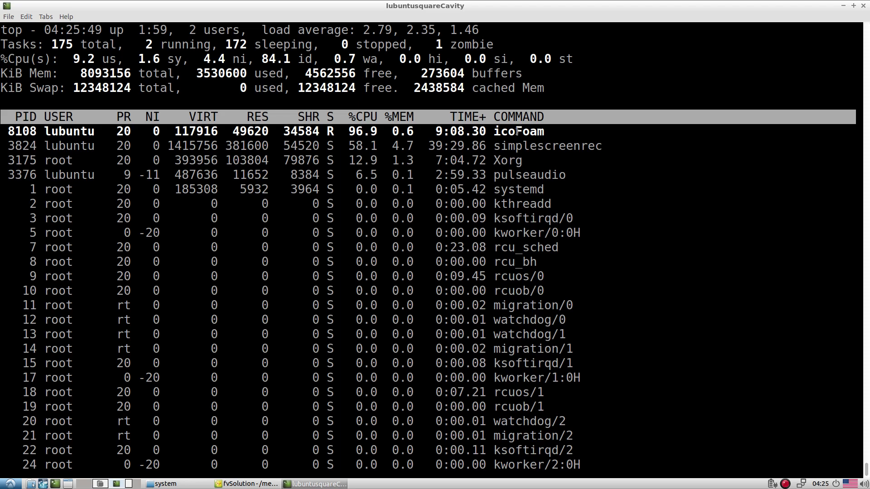
double_click(24, 132)
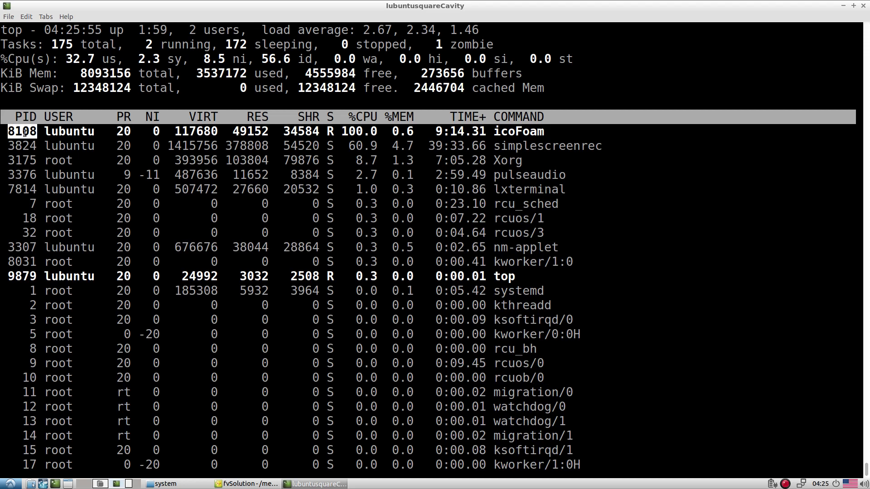
type("q")
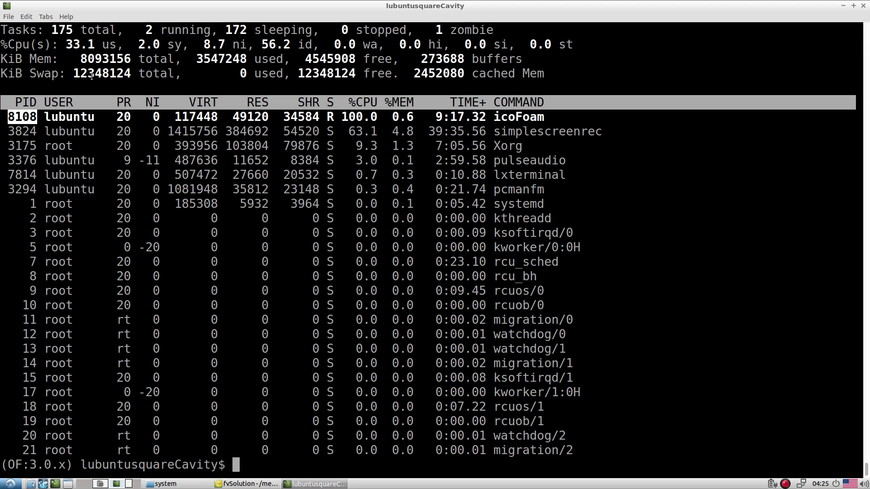
type("kill -9")
middle_click(323, 368)
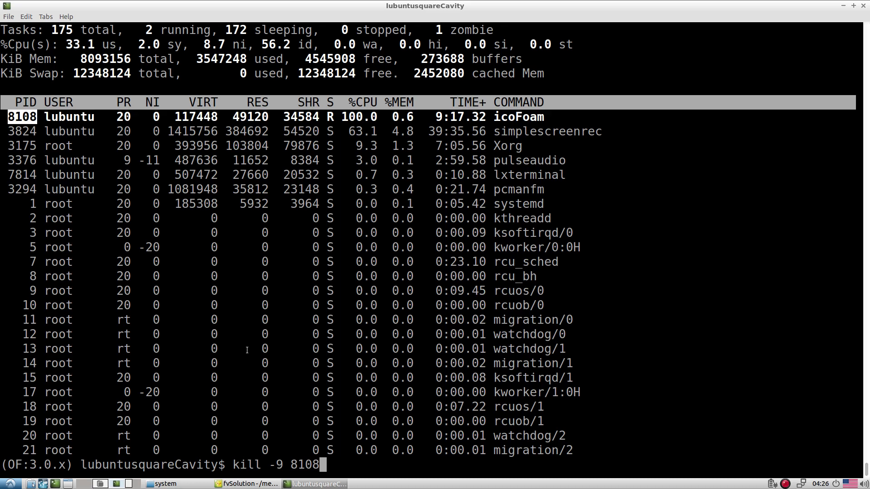
key("ctrl+c")
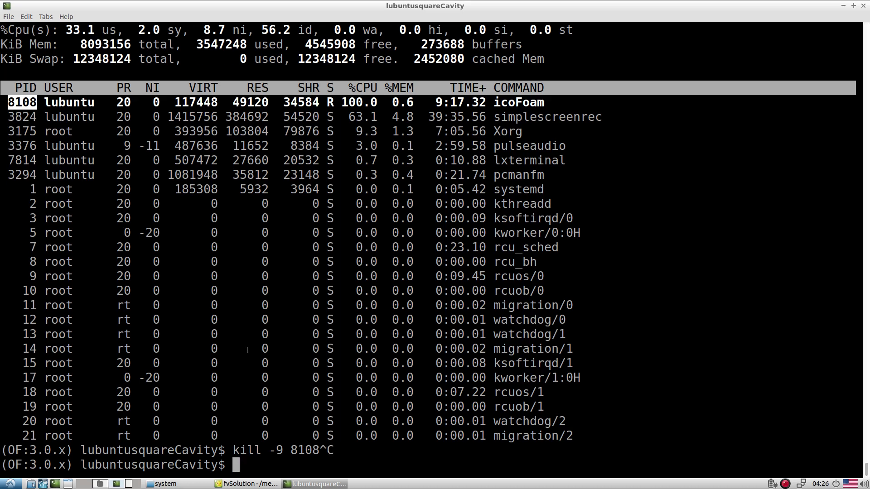
Bring the background icoFoam job to the foreground with fg, terminate it, and check the running processes with top
type("fg")
key("Return")
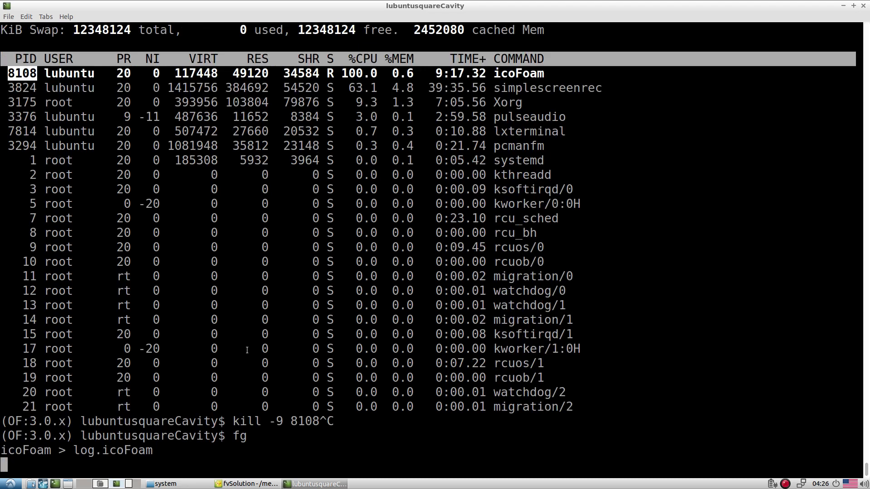
key("ctrl+c")
type("top")
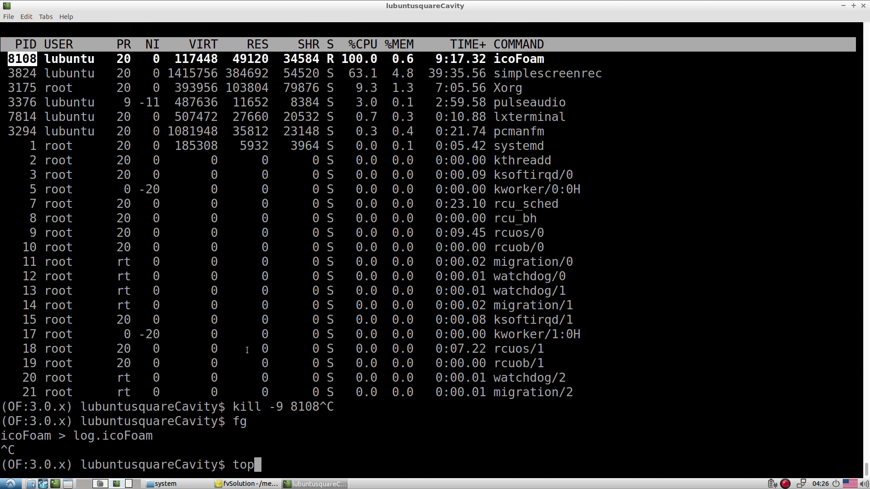
key("Return")
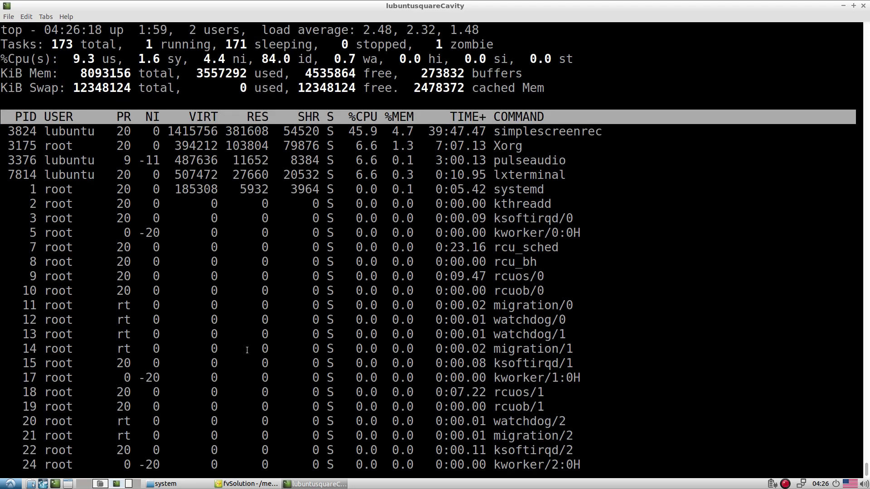
key("q")
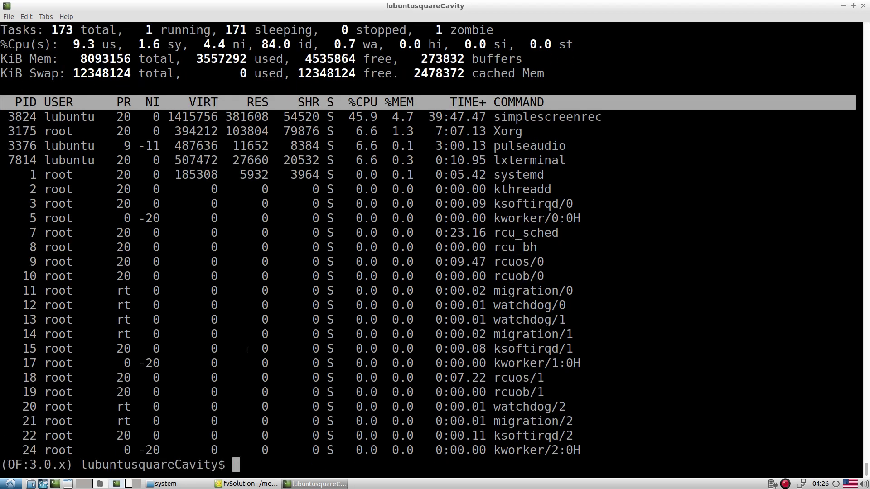
Switch to Geany and examine the stopAt and endTime settings in the controlDict file
left_click(232, 484)
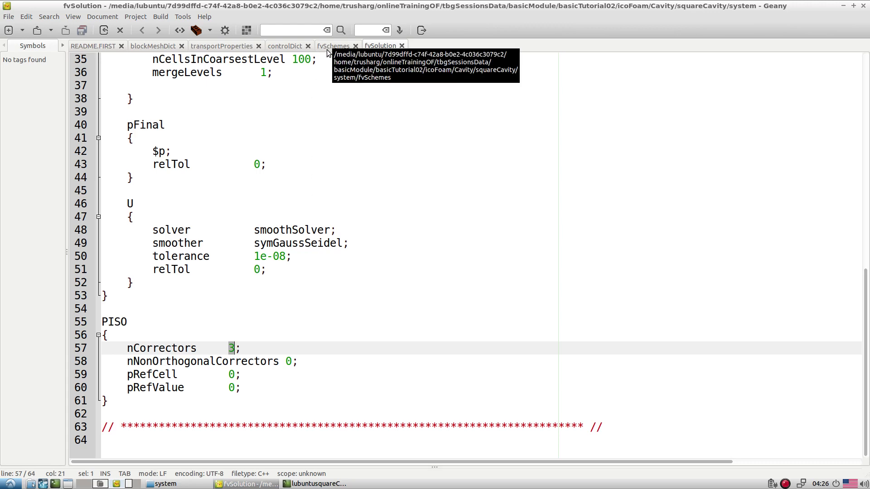
left_click(273, 49)
scroll(259, 220, "up", 20)
scroll(260, 242, "down", 1)
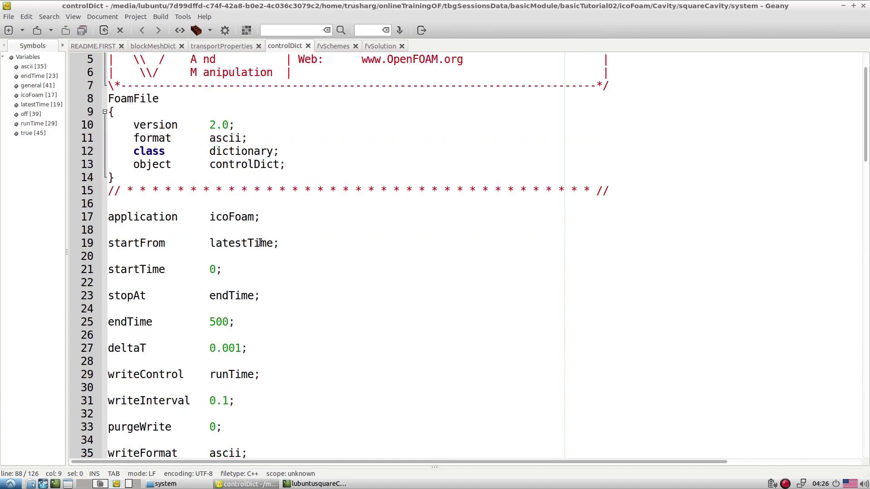
left_click_drag(210, 295, 252, 293)
left_click(245, 307)
double_click(220, 297)
left_click(220, 306)
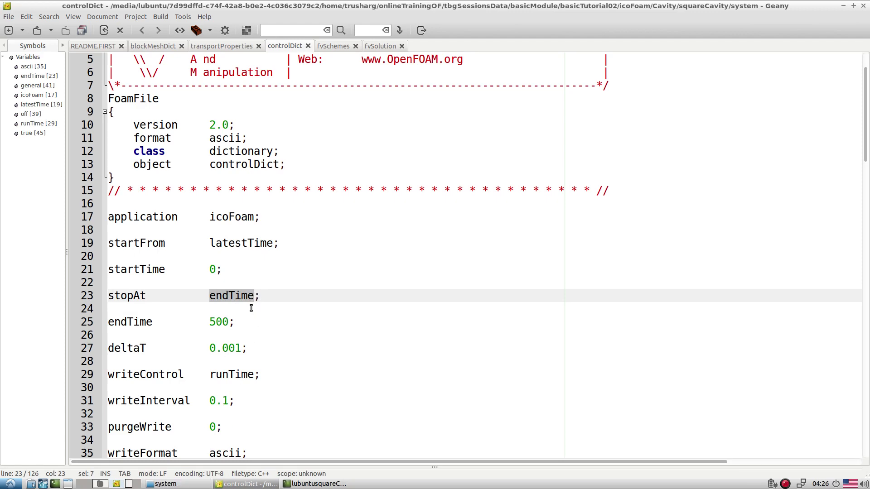
scroll(249, 311, "down", 1)
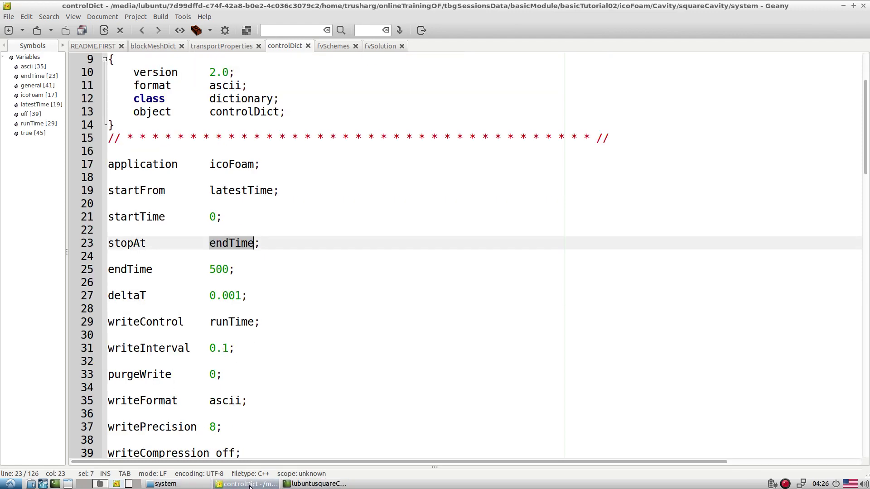
Switch to the terminal, launch paraFoam for the squareCavity case and load its internalMesh in ParaView
left_click(178, 484)
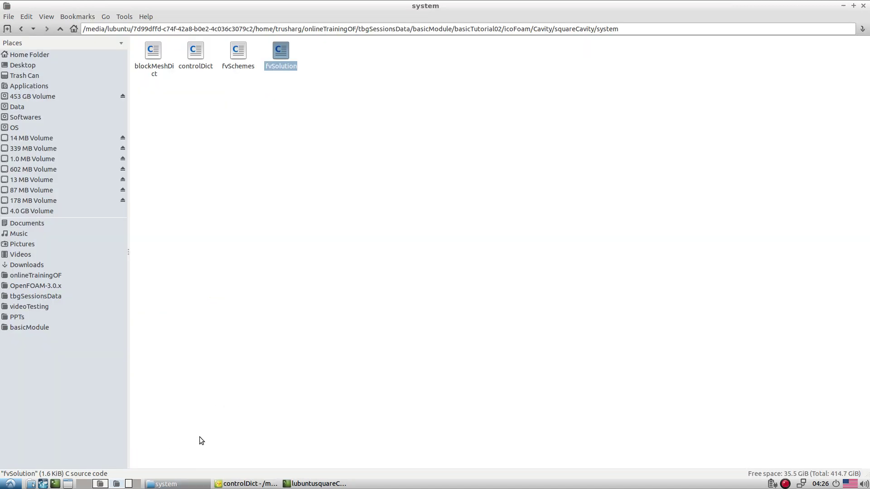
left_click(319, 484)
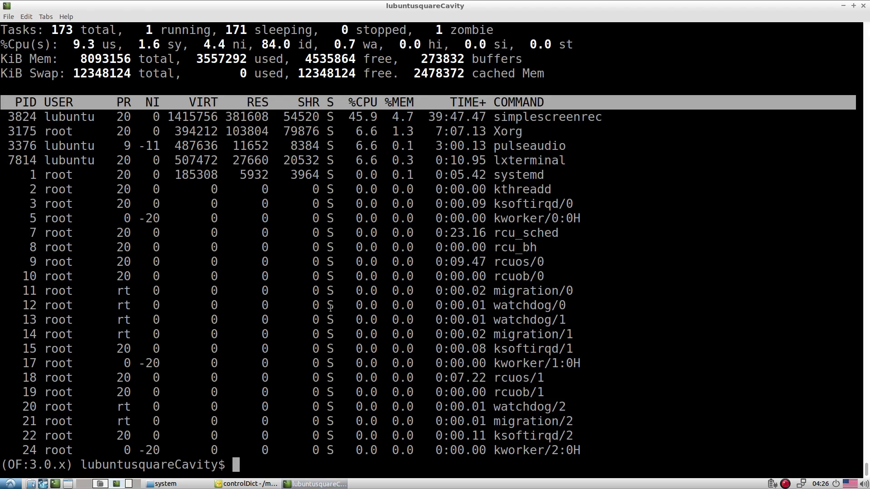
type("paraFoam")
key("Return")
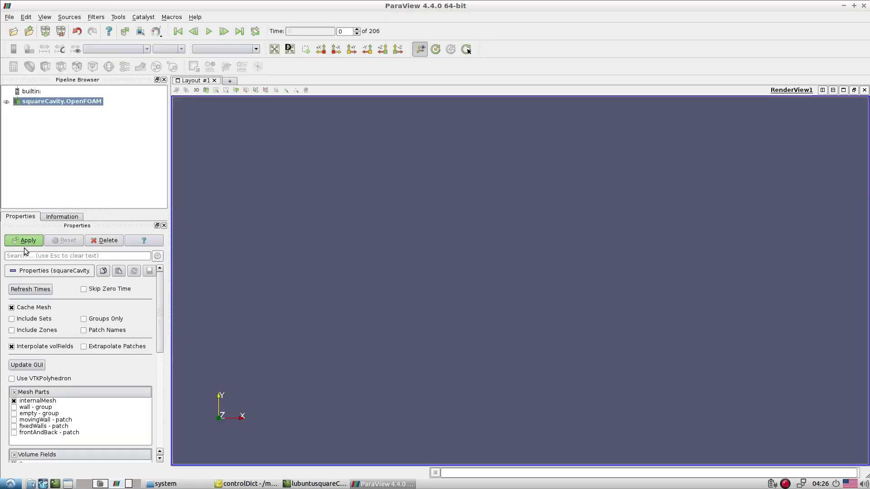
left_click(24, 242)
Color the cavity by the point field U and play the animation through the time steps
left_click(120, 48)
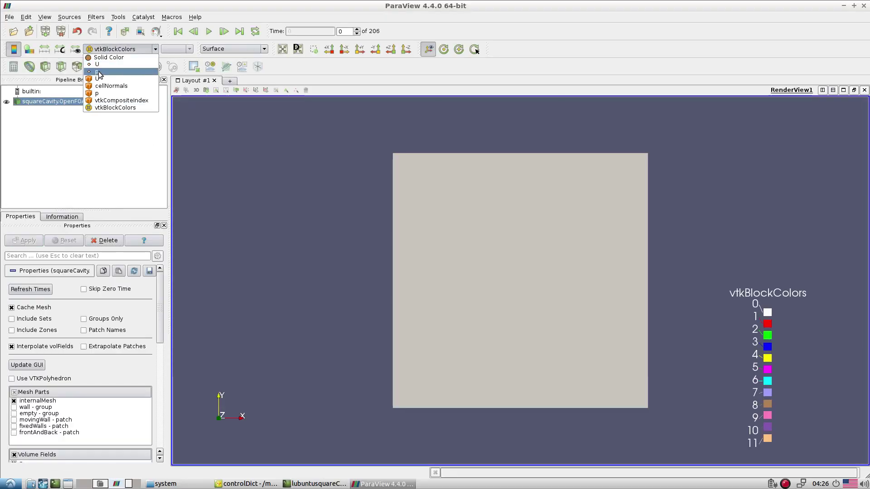
left_click(109, 75)
left_click(209, 31)
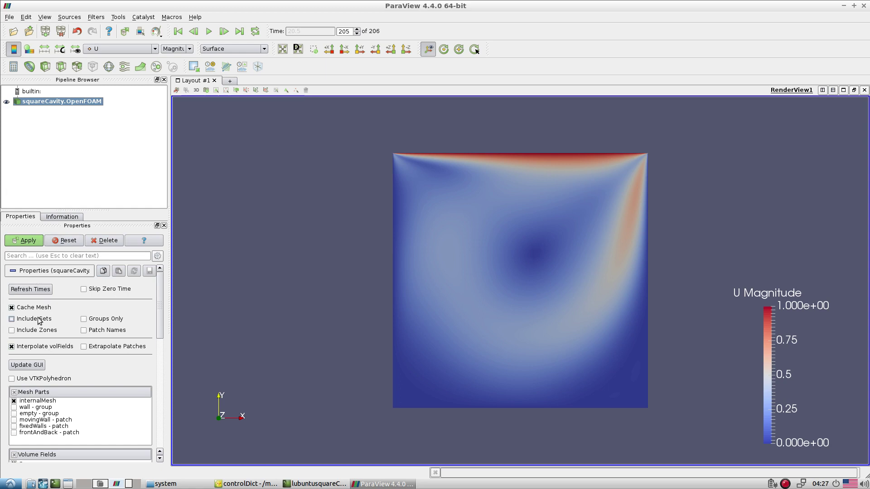
Create a plane slice of the cavity with a Z normal and hide its plane outline
left_click(62, 66)
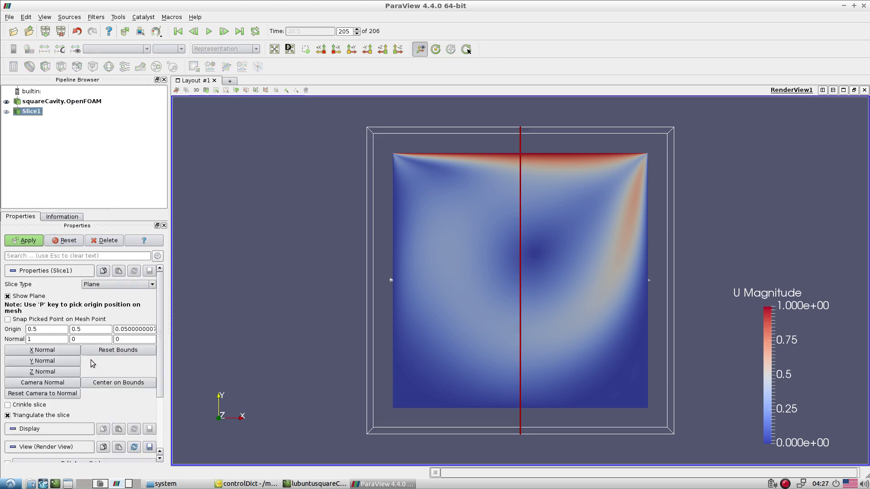
left_click(40, 372)
left_click(23, 297)
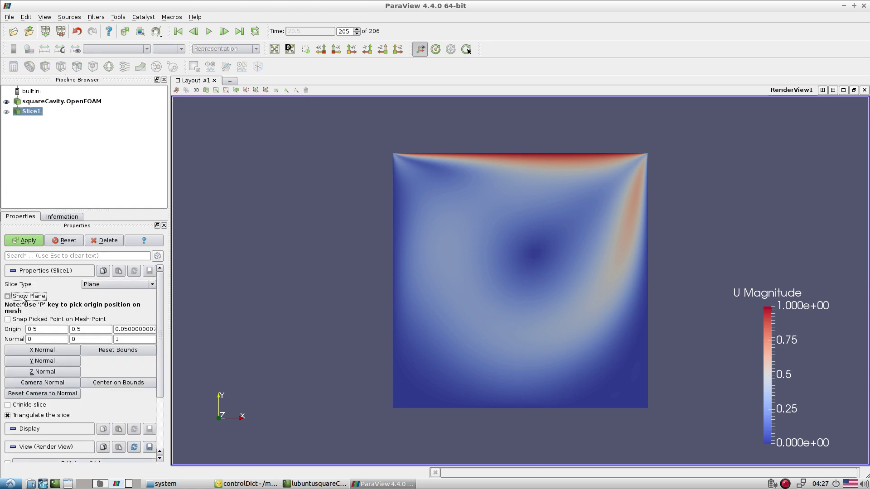
left_click(26, 241)
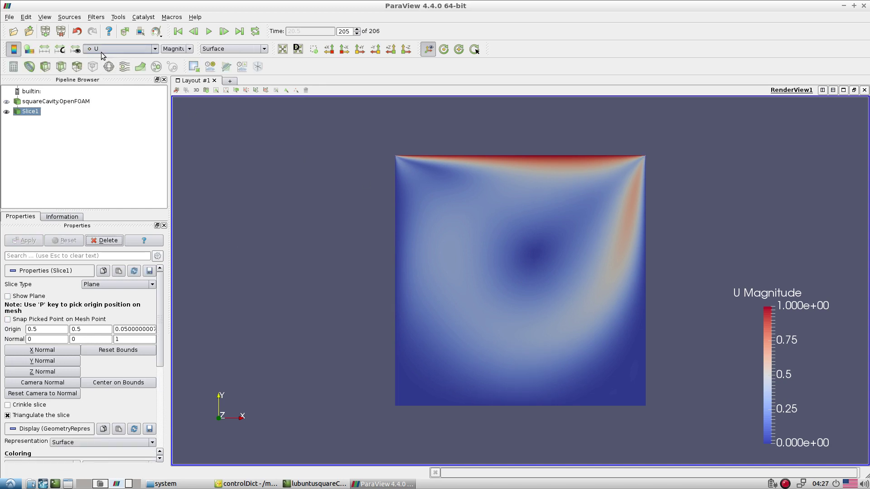
Add a Stream Tracer of U to the slice, using a High Resolution Line Source as the seed type
left_click(124, 67)
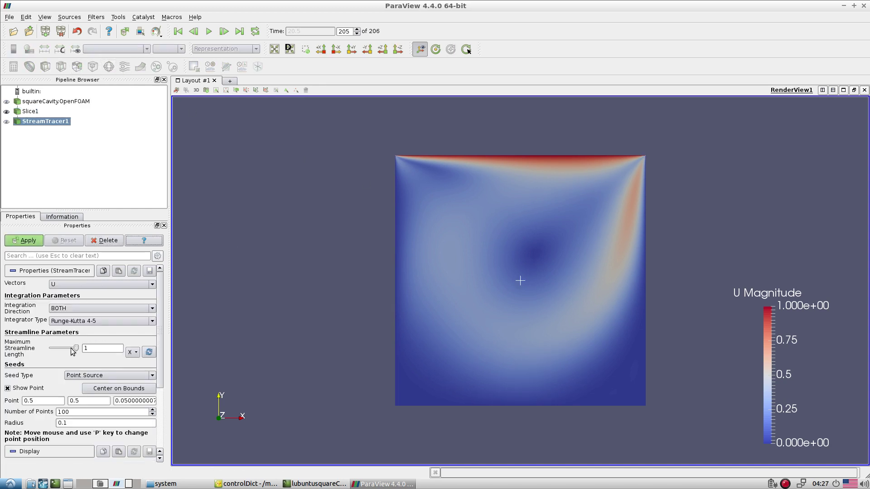
left_click(25, 240)
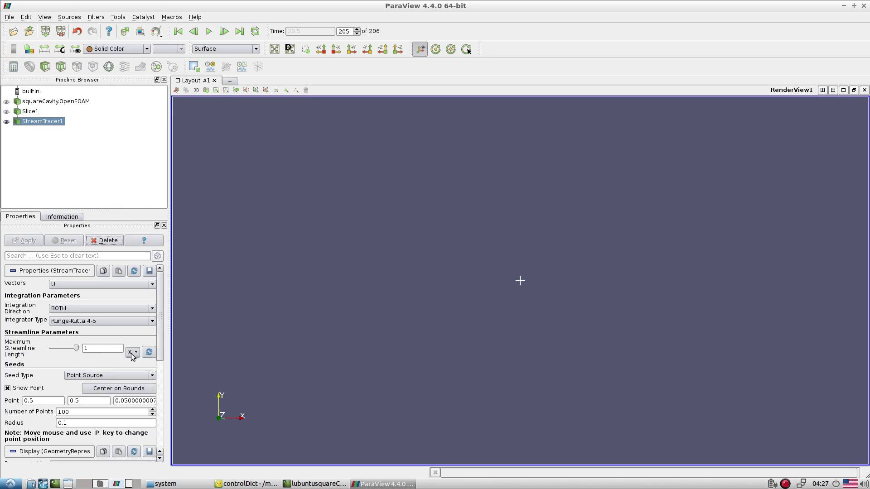
left_click(91, 375)
left_click(91, 385)
left_click(25, 240)
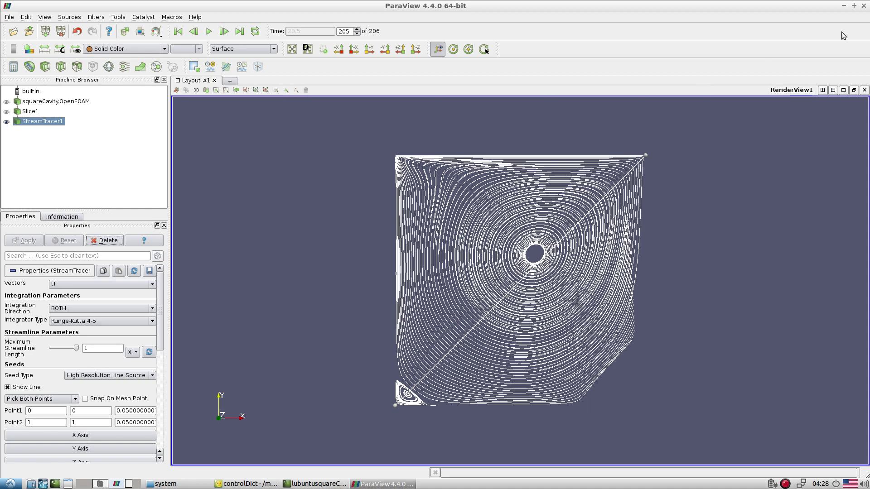
Close ParaView and list the contents of the squareCavity case directory with ls in the terminal
left_click(863, 6)
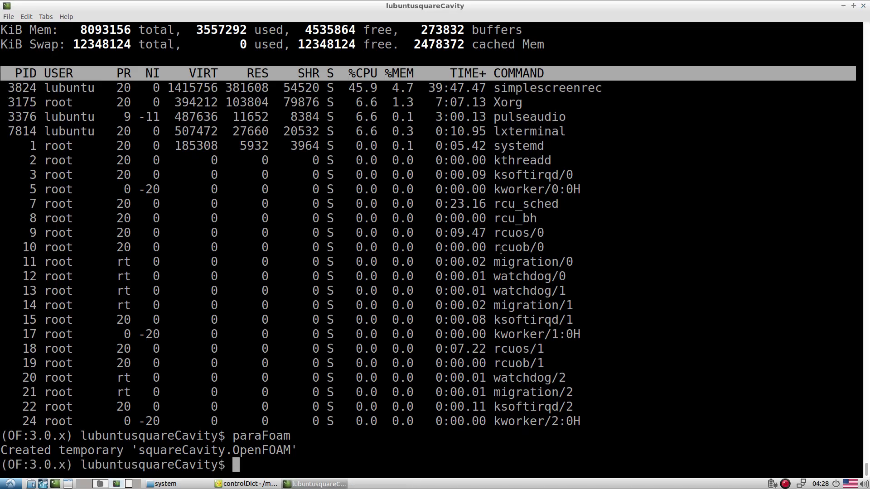
key("ctrl+c")
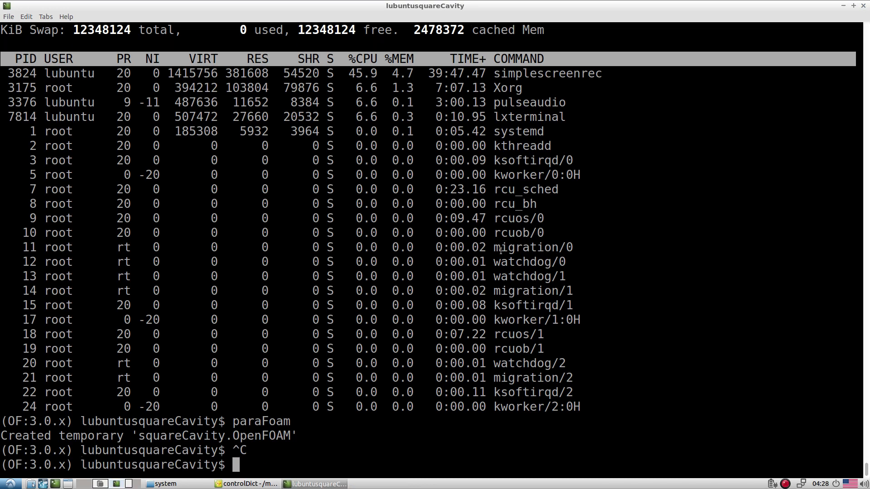
type("ls'")
key("BackSpace")
key("Return")
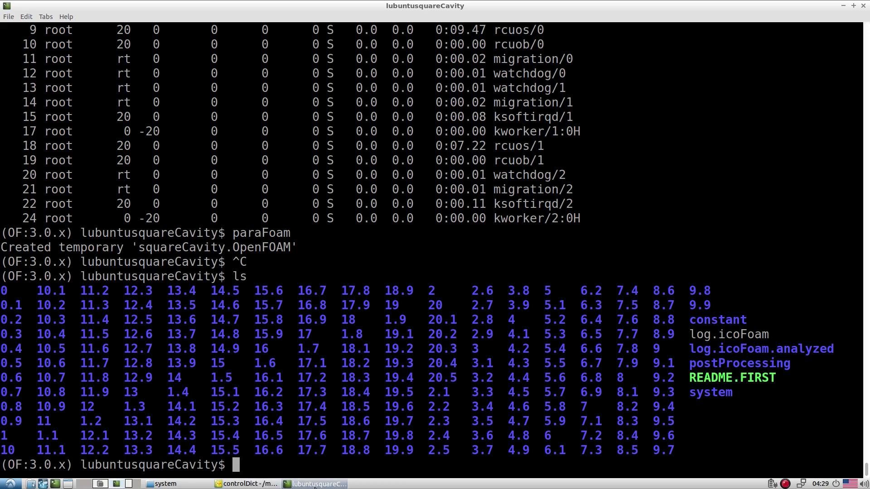
Copy foamCleanTutorials and foamCleanPolyMesh from README.FIRST, run both in the terminal and list the case directory with ls
left_click(247, 484)
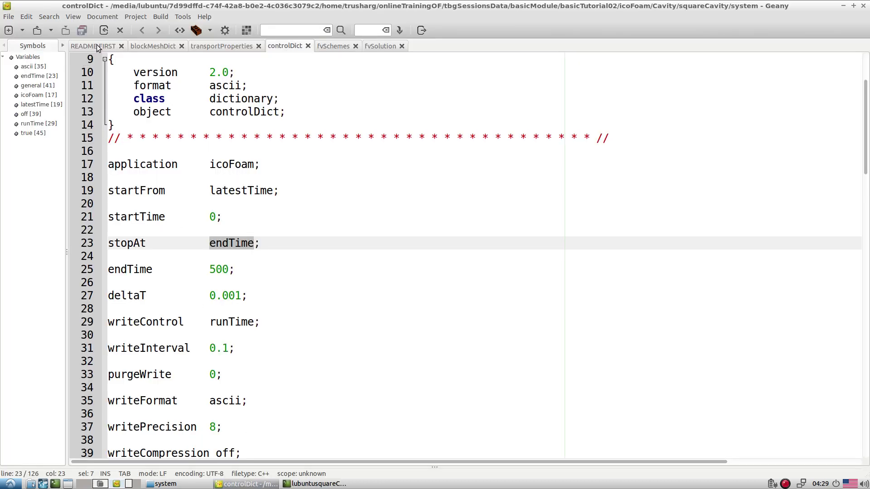
left_click(99, 47)
scroll(220, 190, "up", 5)
left_click_drag(215, 172, 76, 137)
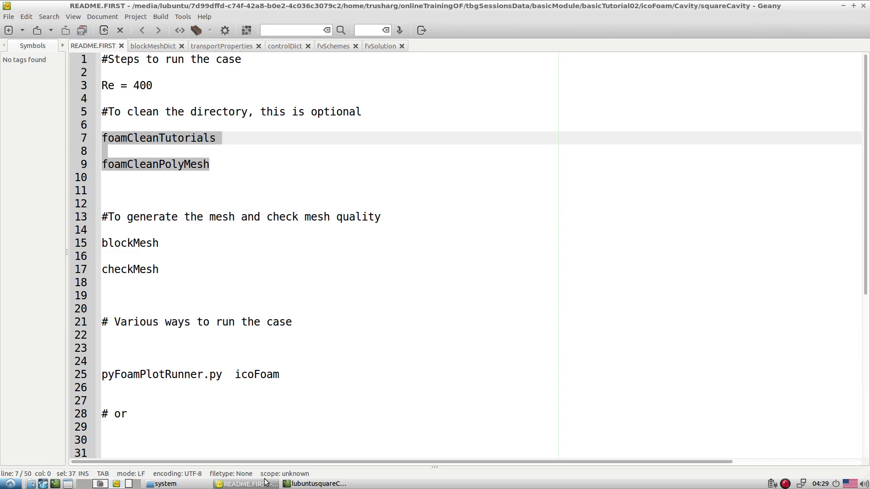
left_click(314, 484)
middle_click(471, 329)
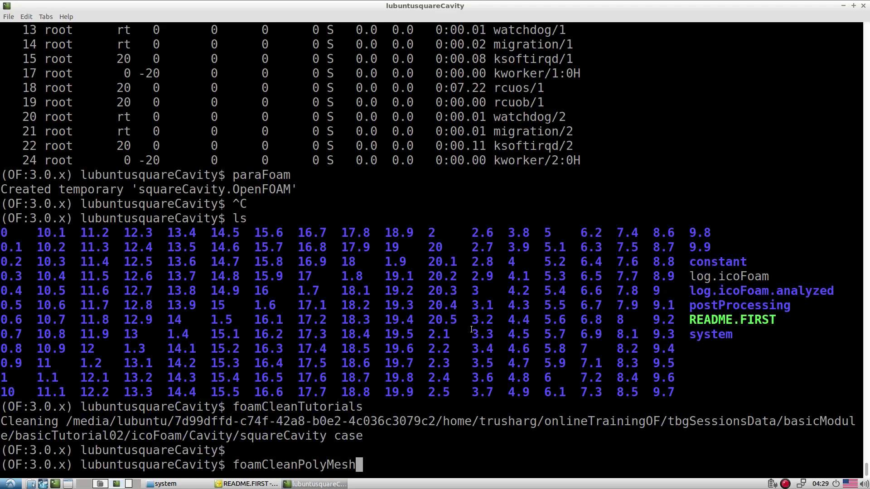
key("Return")
type("ls")
key("Return")
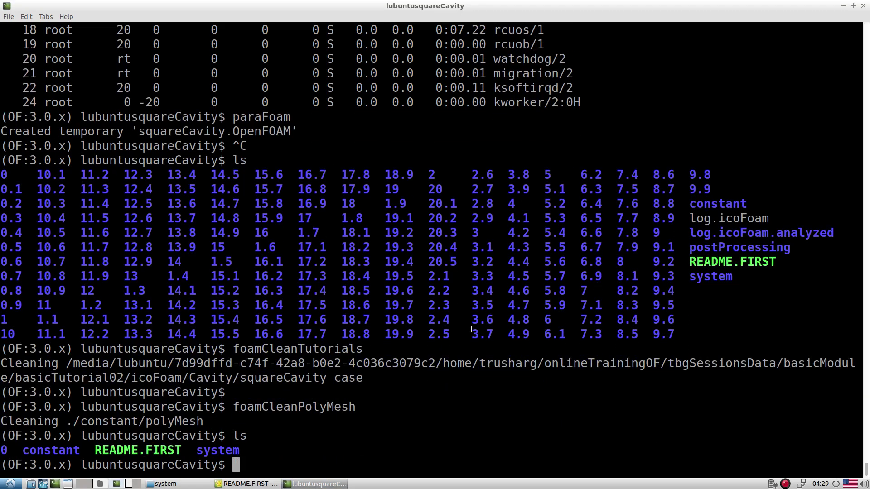
left_click(165, 483)
left_click(189, 439)
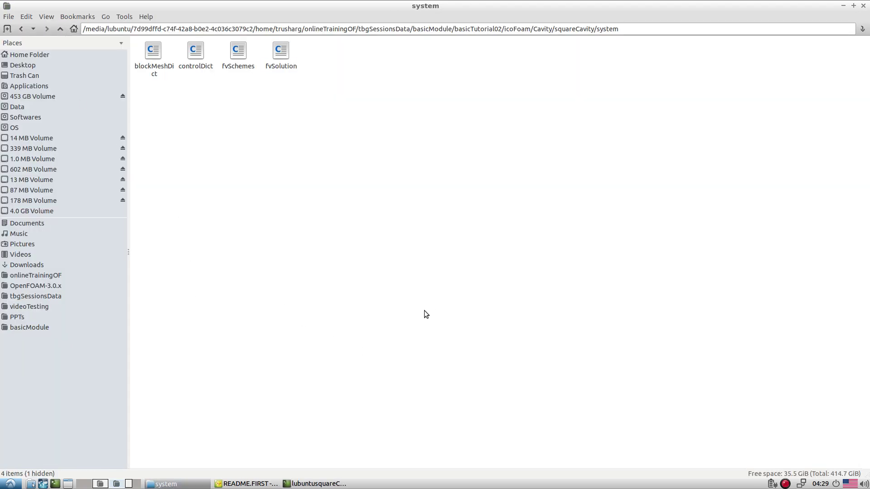
left_click(785, 484)
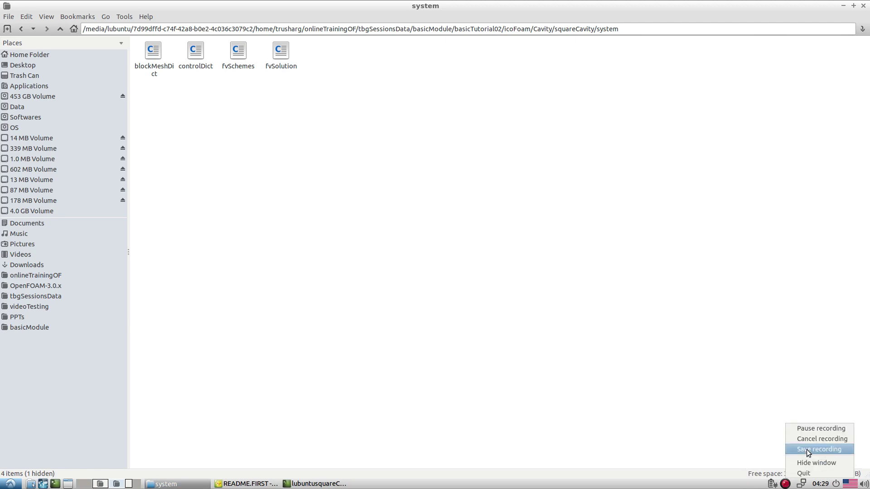